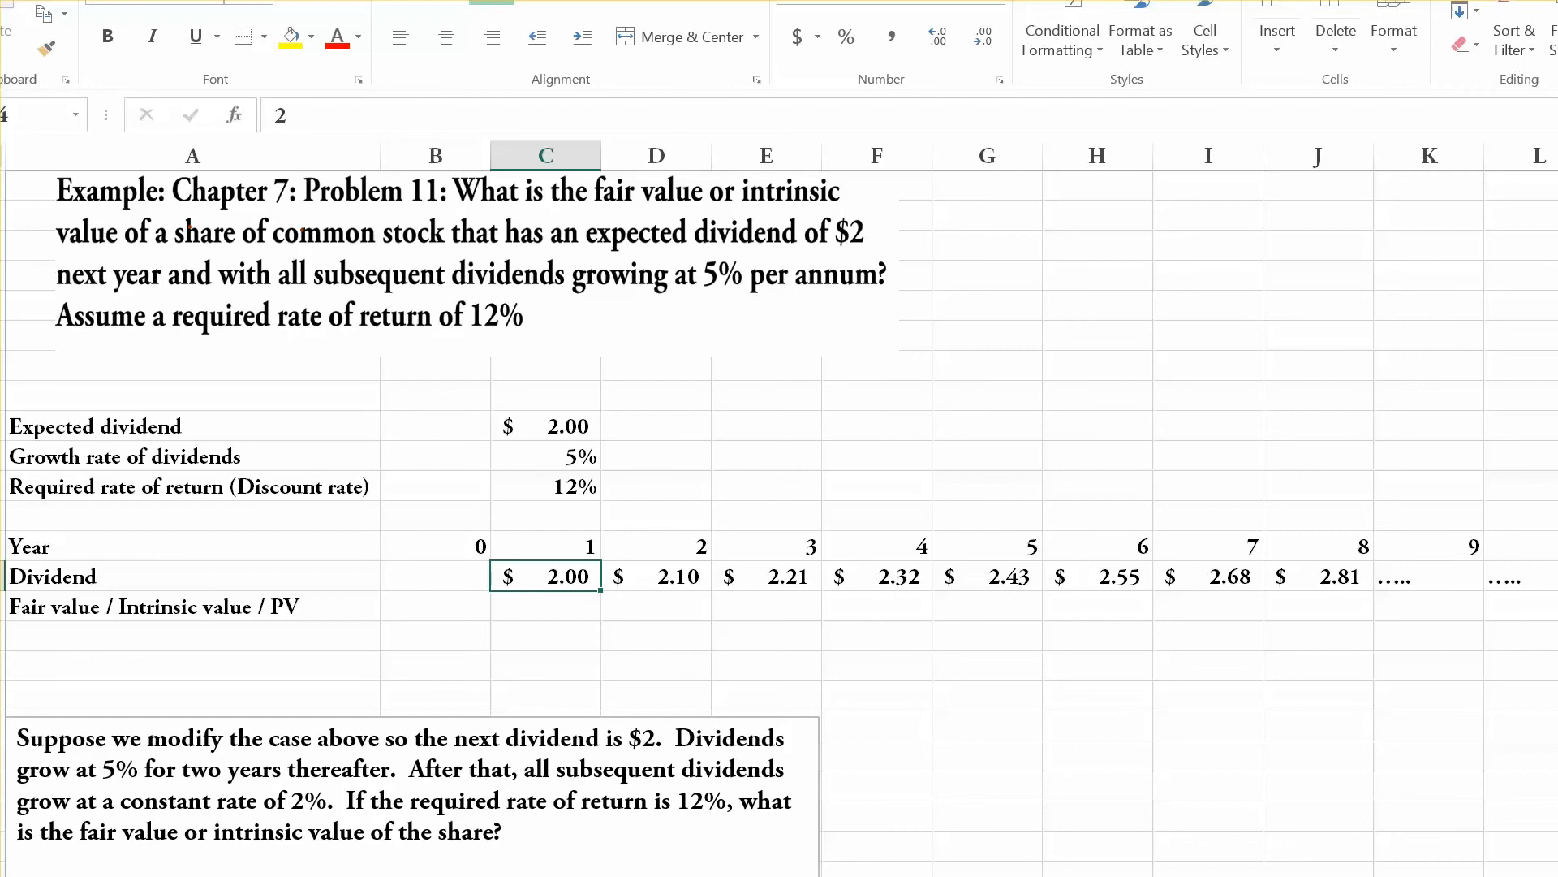
Examine the growth formulas behind the year 2 and year 3 dividends in D14 and E14.
click(655, 576)
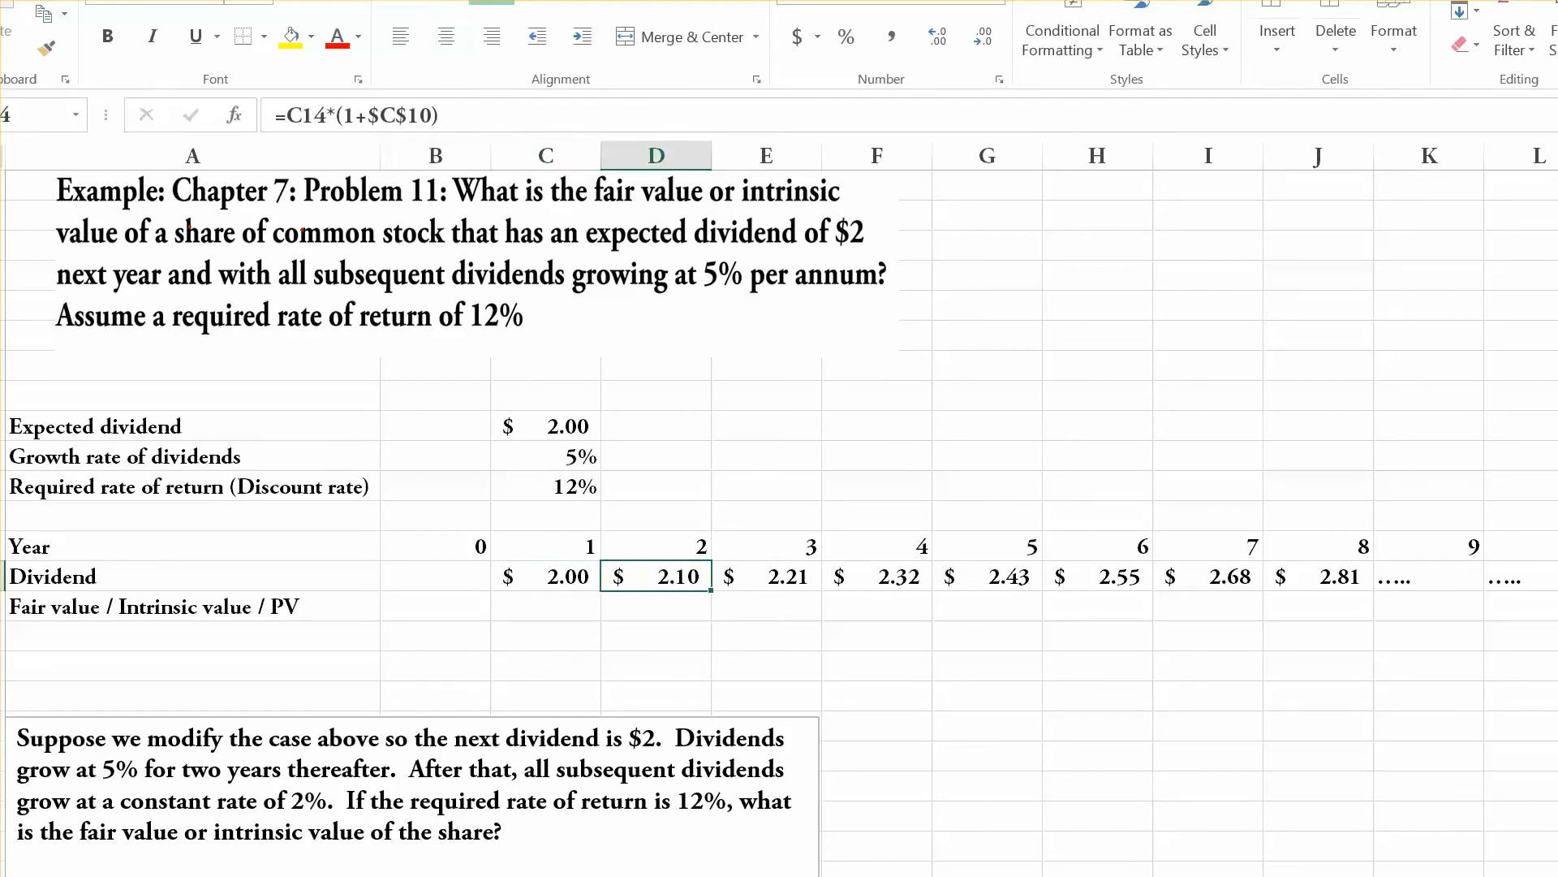
drag(438, 116, 275, 116)
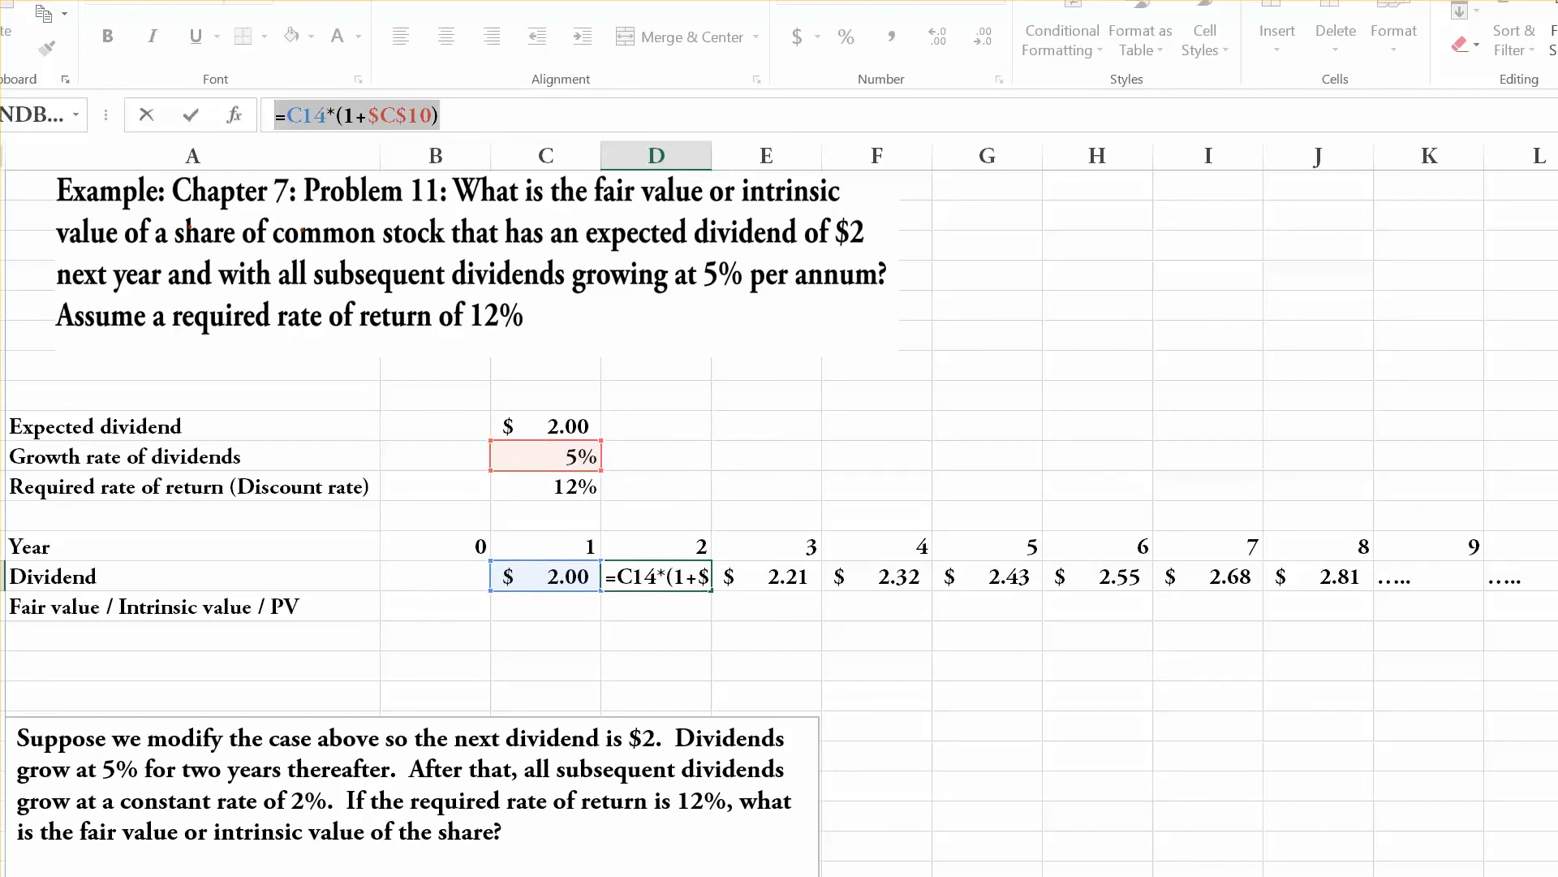
key(ctrl+Return)
click(767, 576)
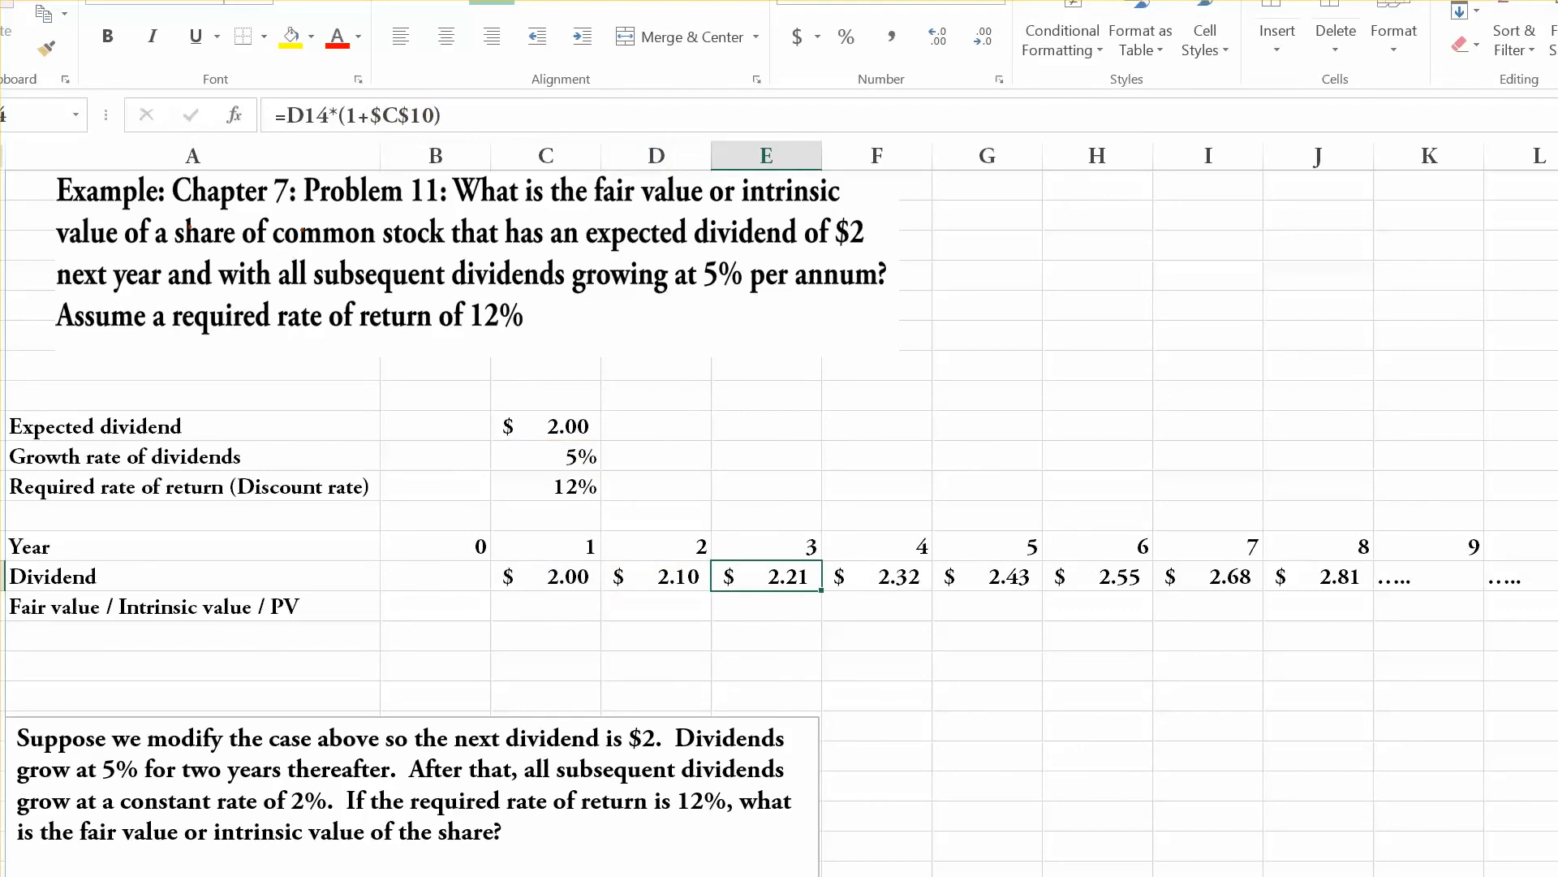
drag(443, 115, 275, 115)
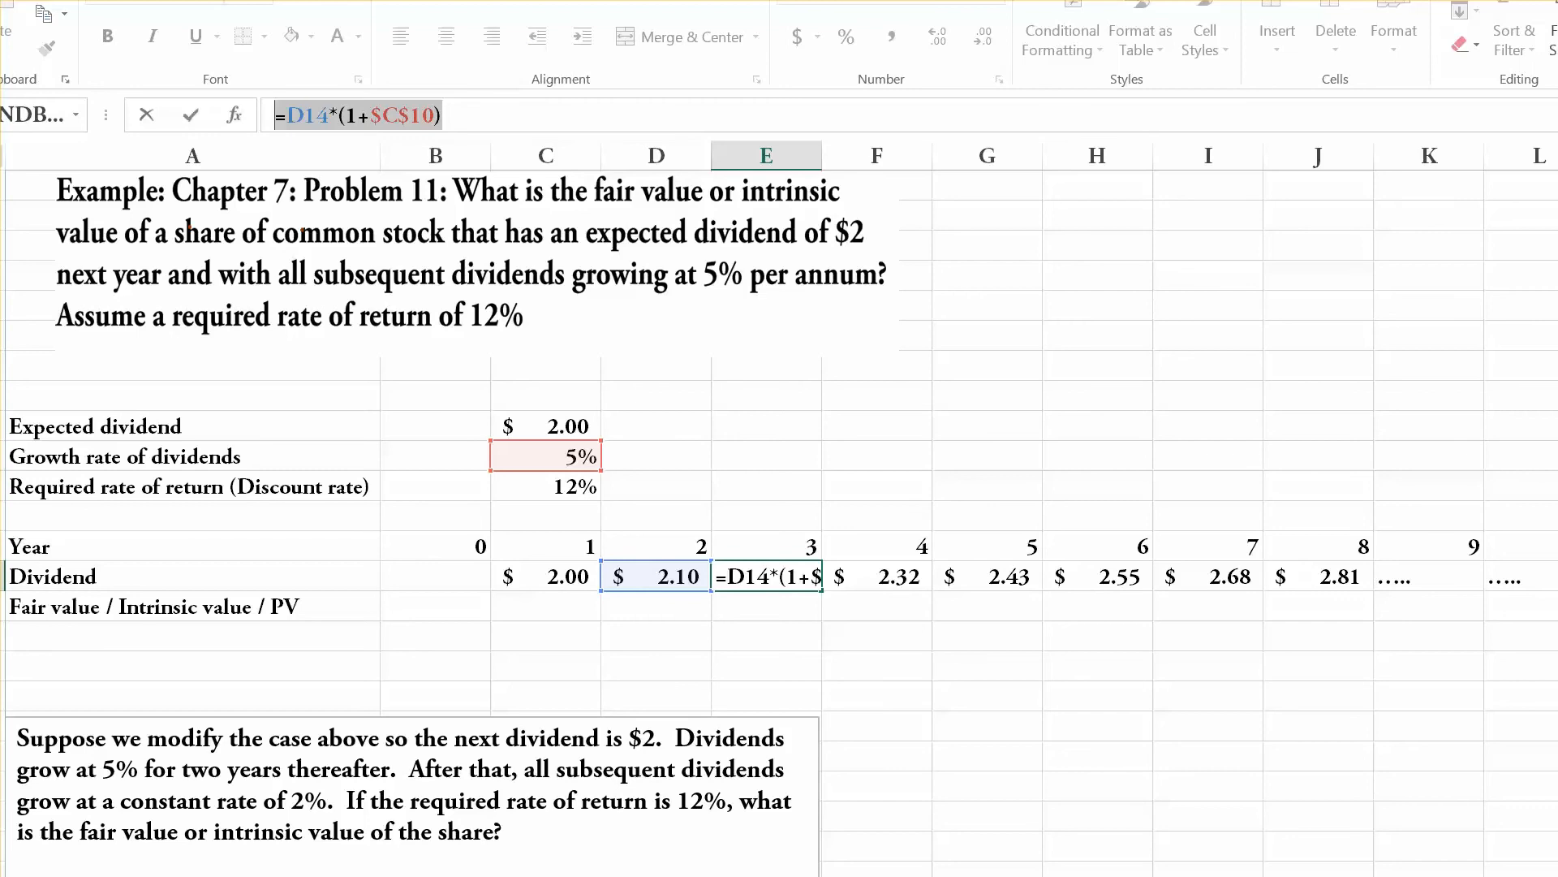
key(Escape)
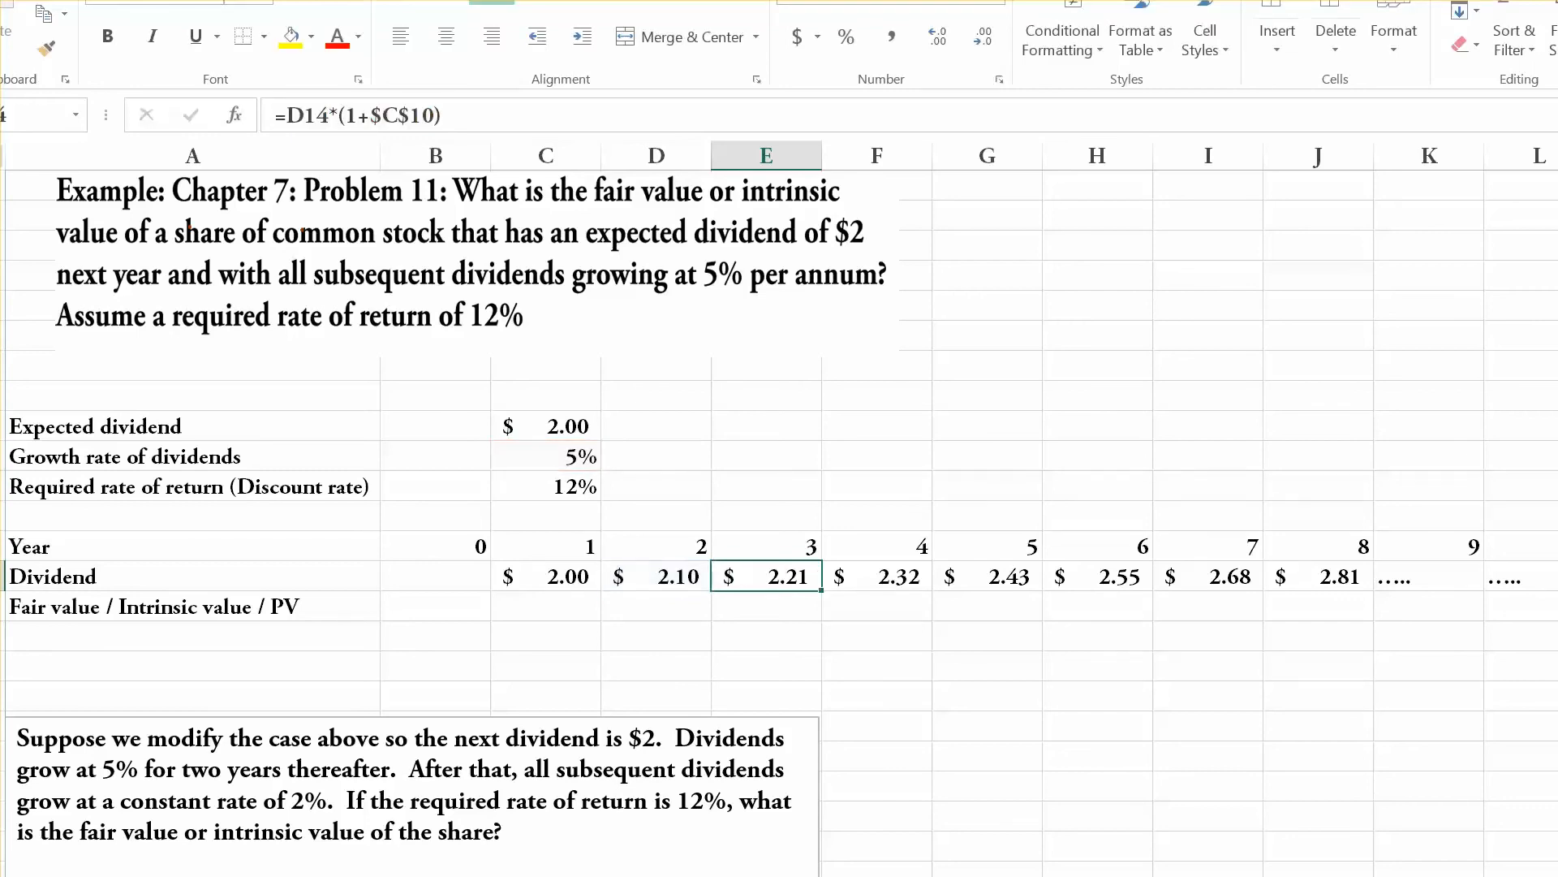
click(436, 606)
click(193, 607)
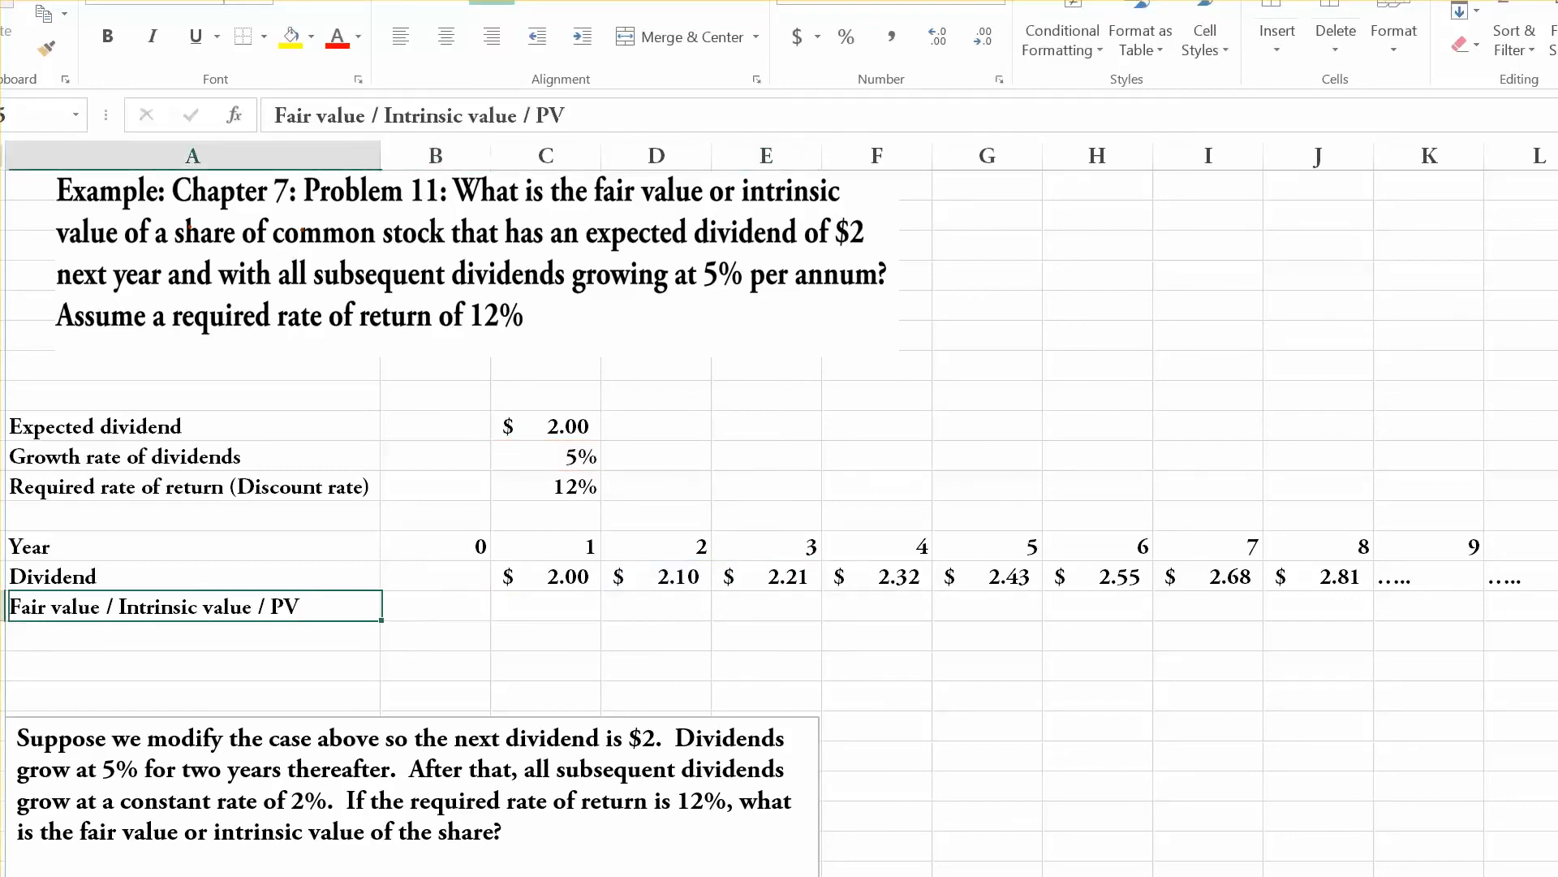
click(436, 606)
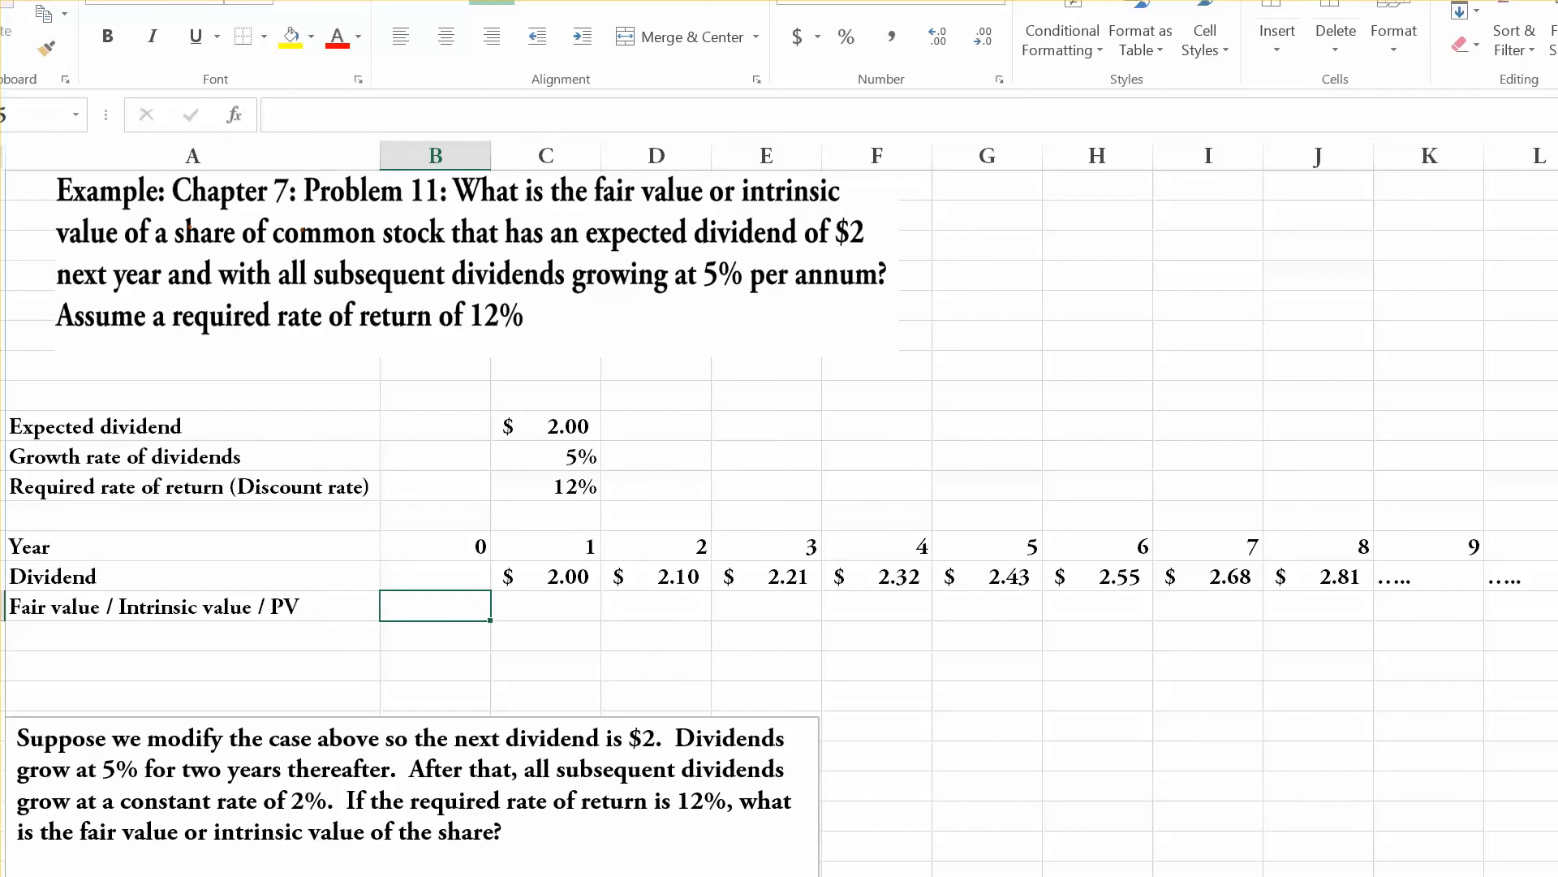
click(436, 547)
click(193, 546)
click(436, 546)
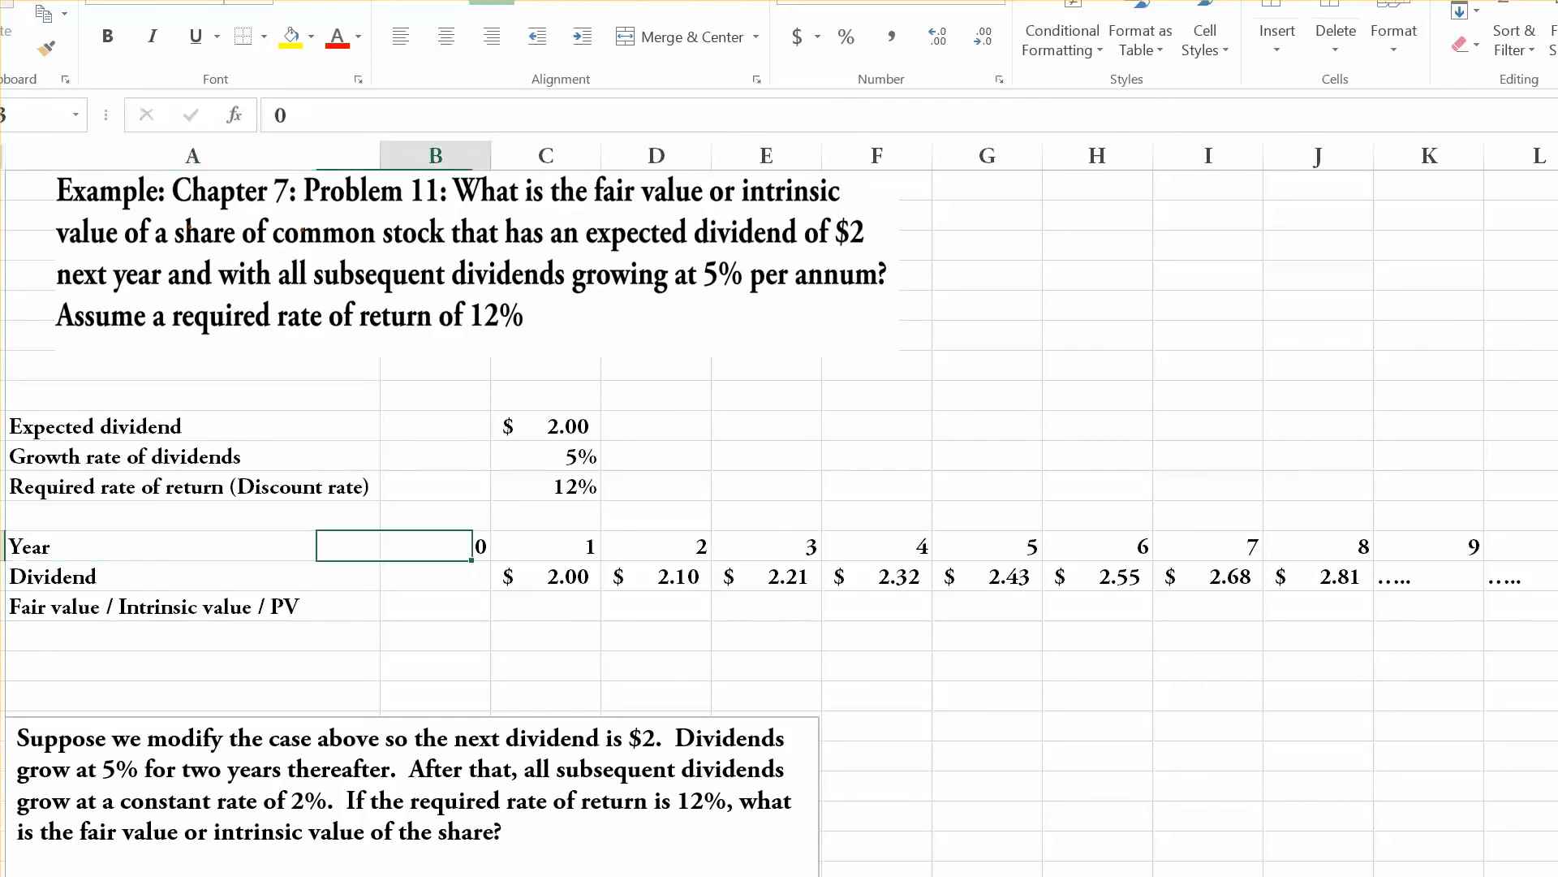
Calculate the fair value in B15 with =C14/(C11-C10) and format it as dollar currency.
click(435, 606)
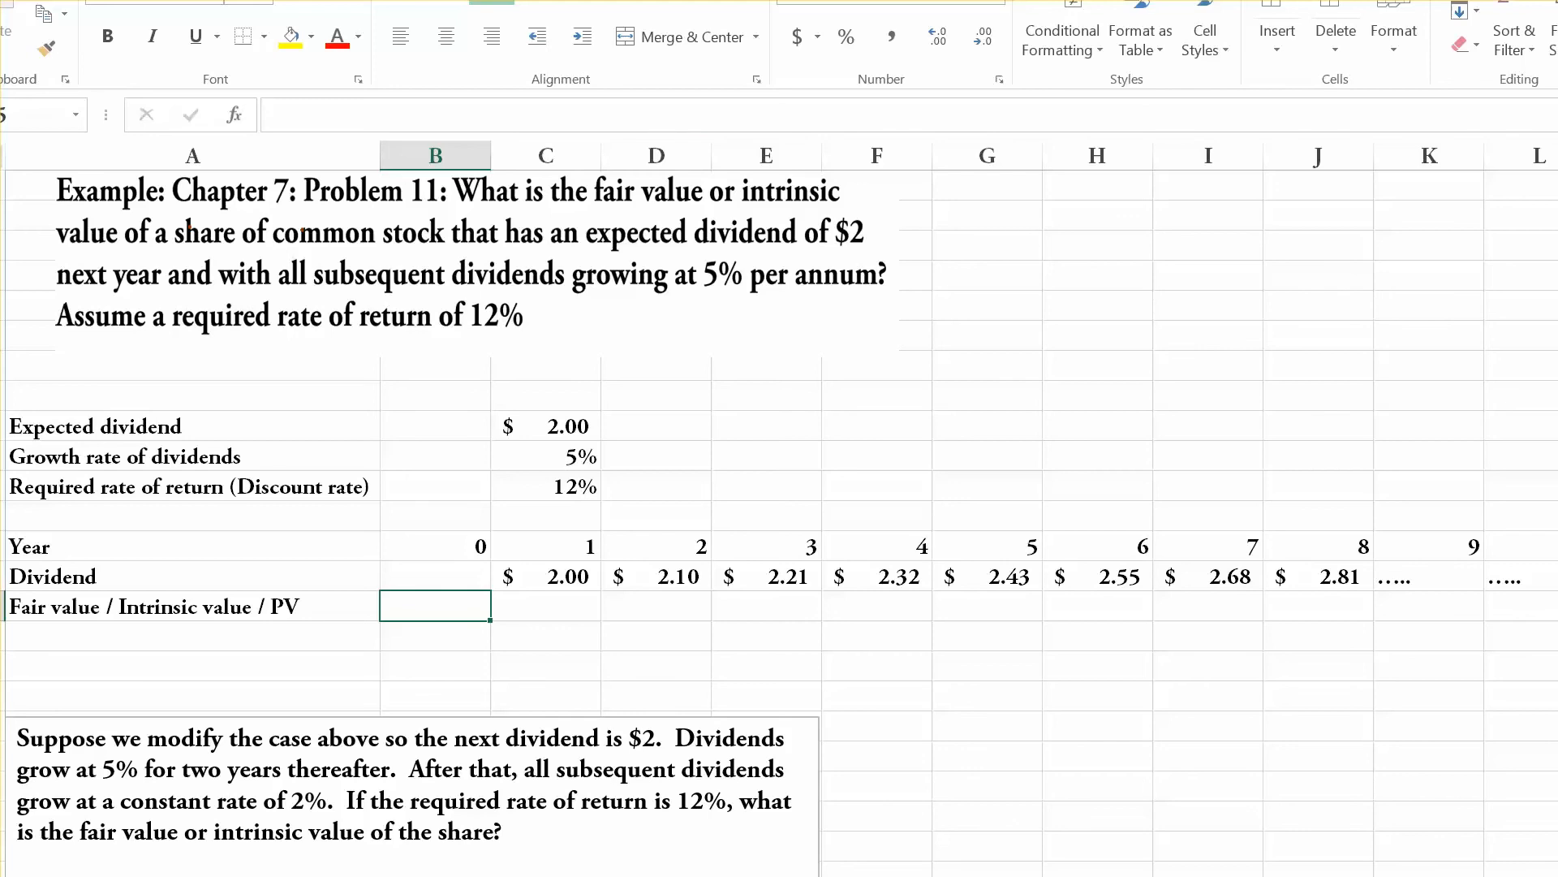
text(=)
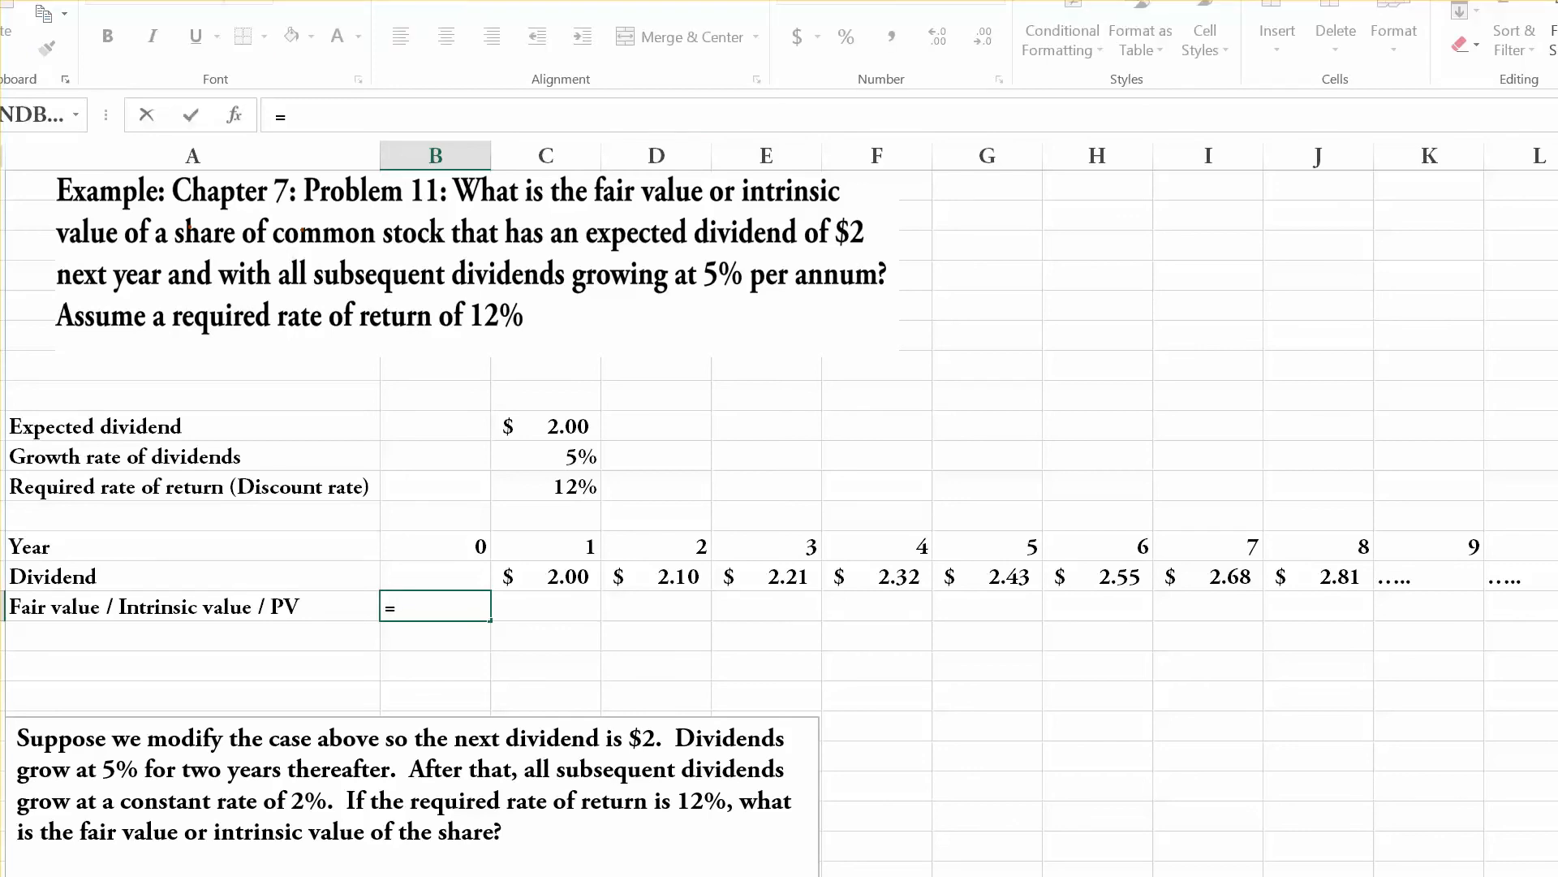
click(546, 576)
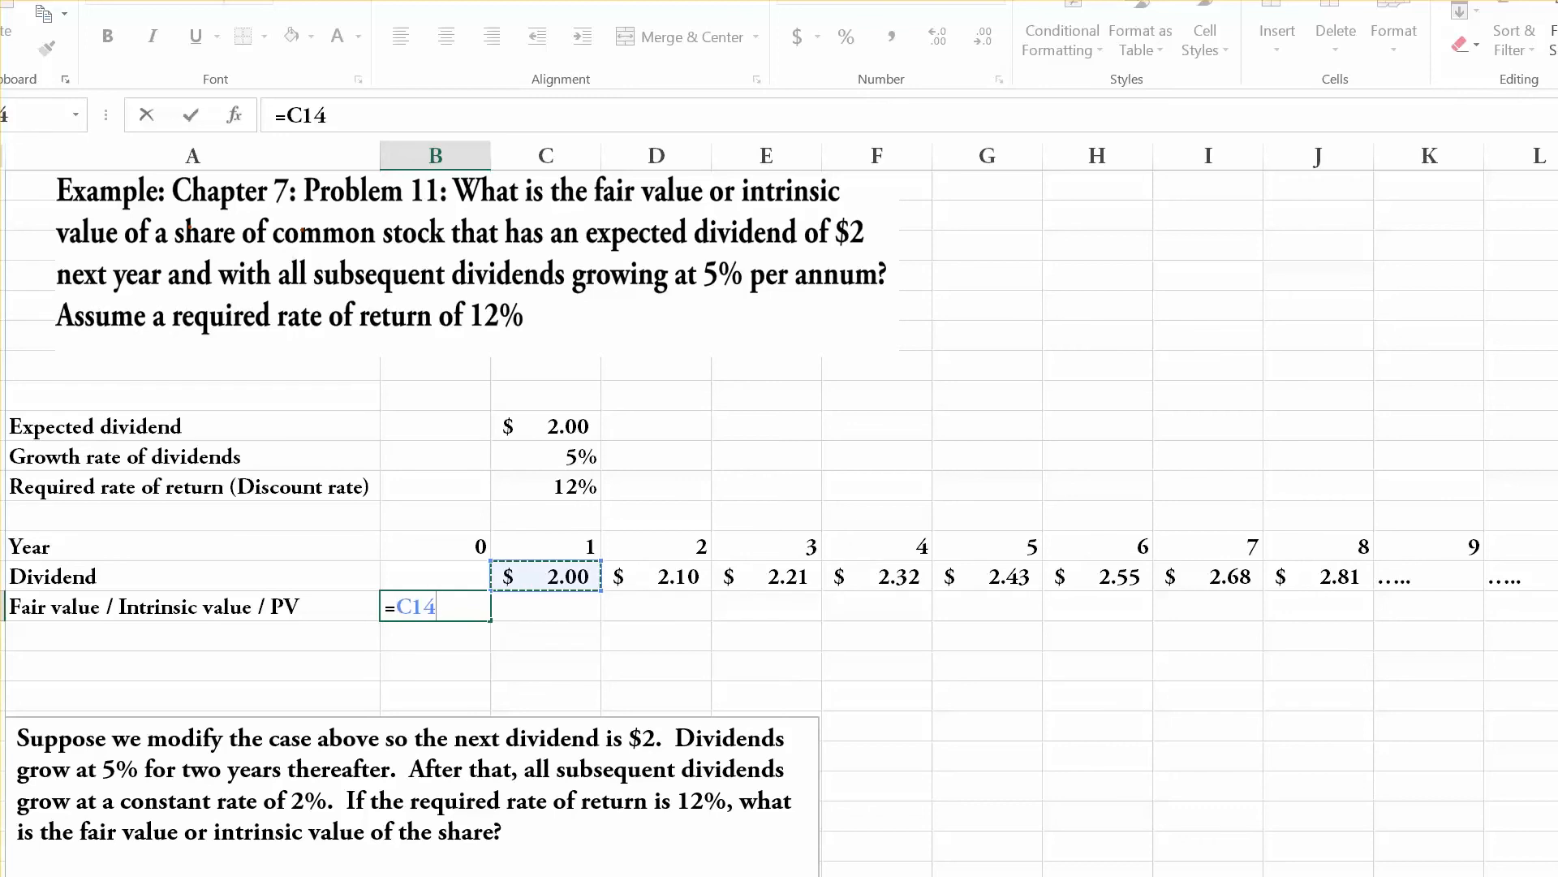
text(/()
click(546, 486)
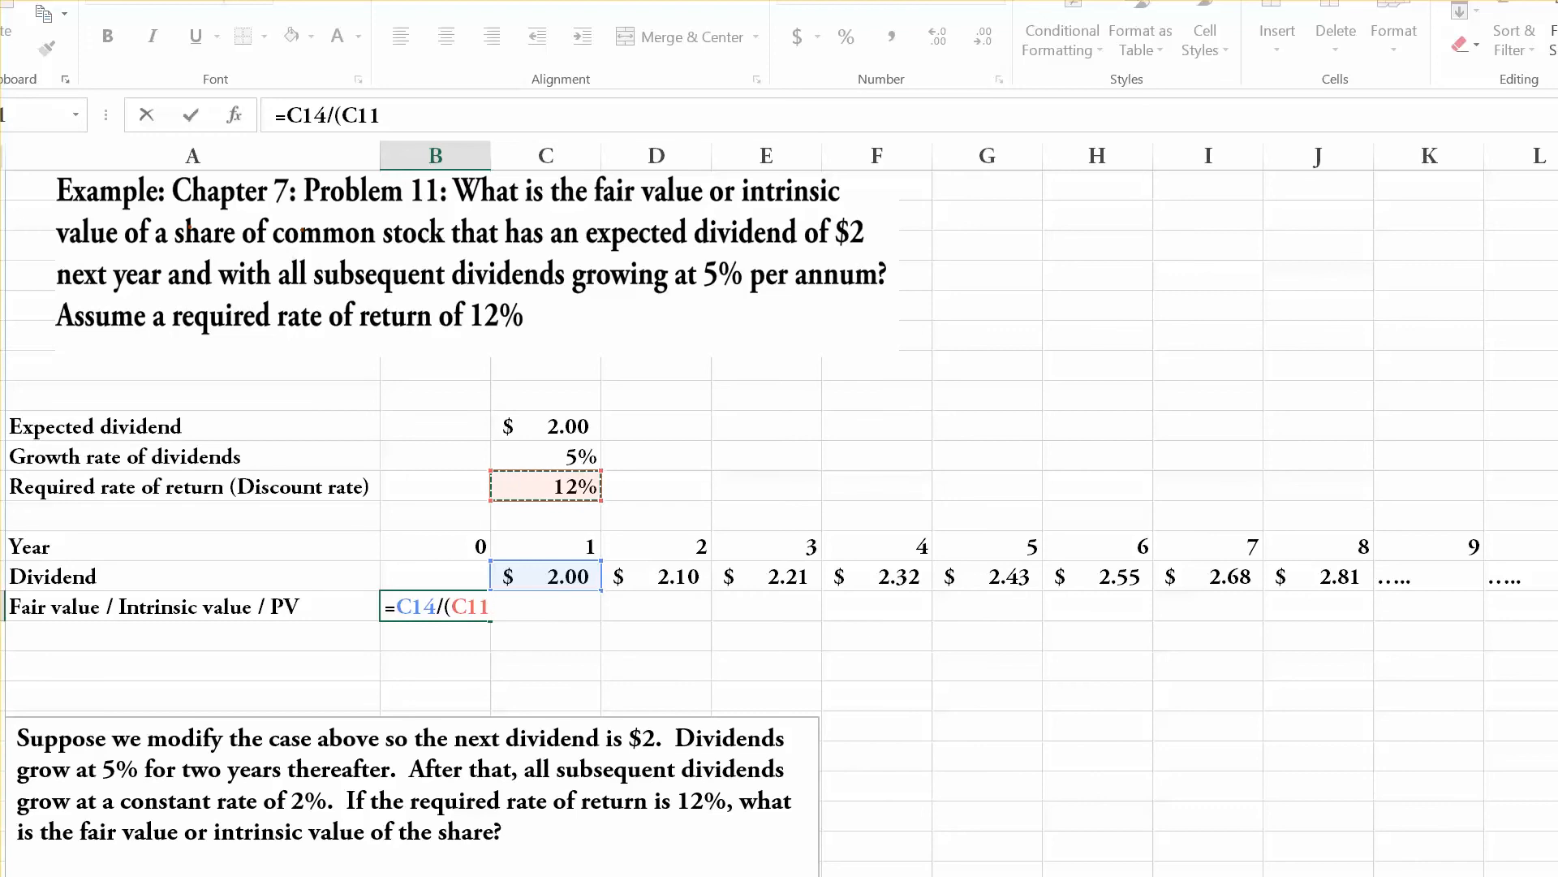
text(-)
click(546, 456)
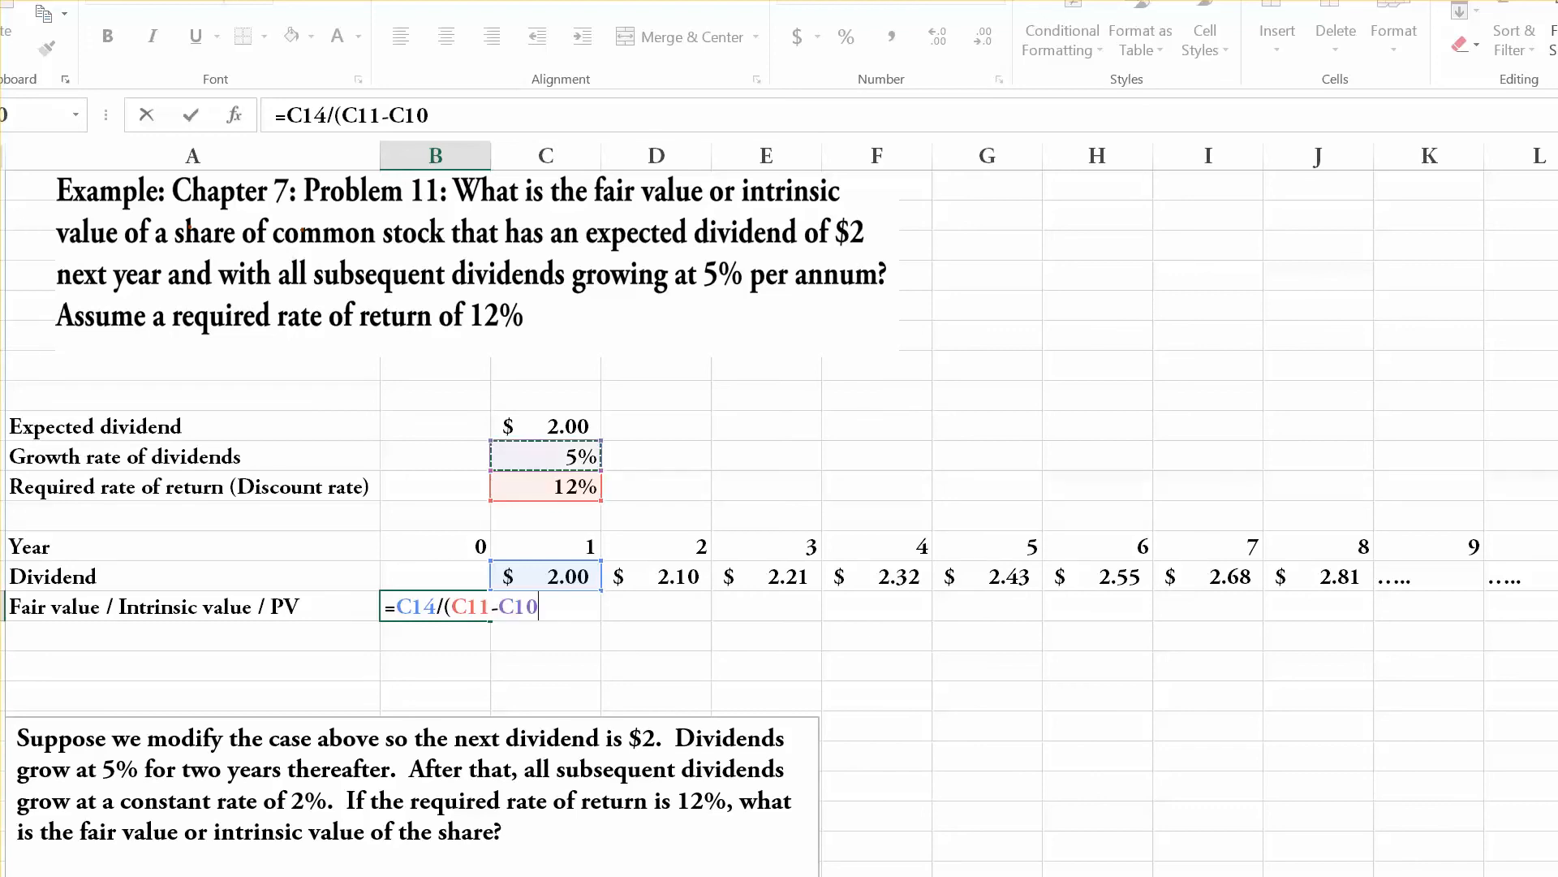
text())
key(Return)
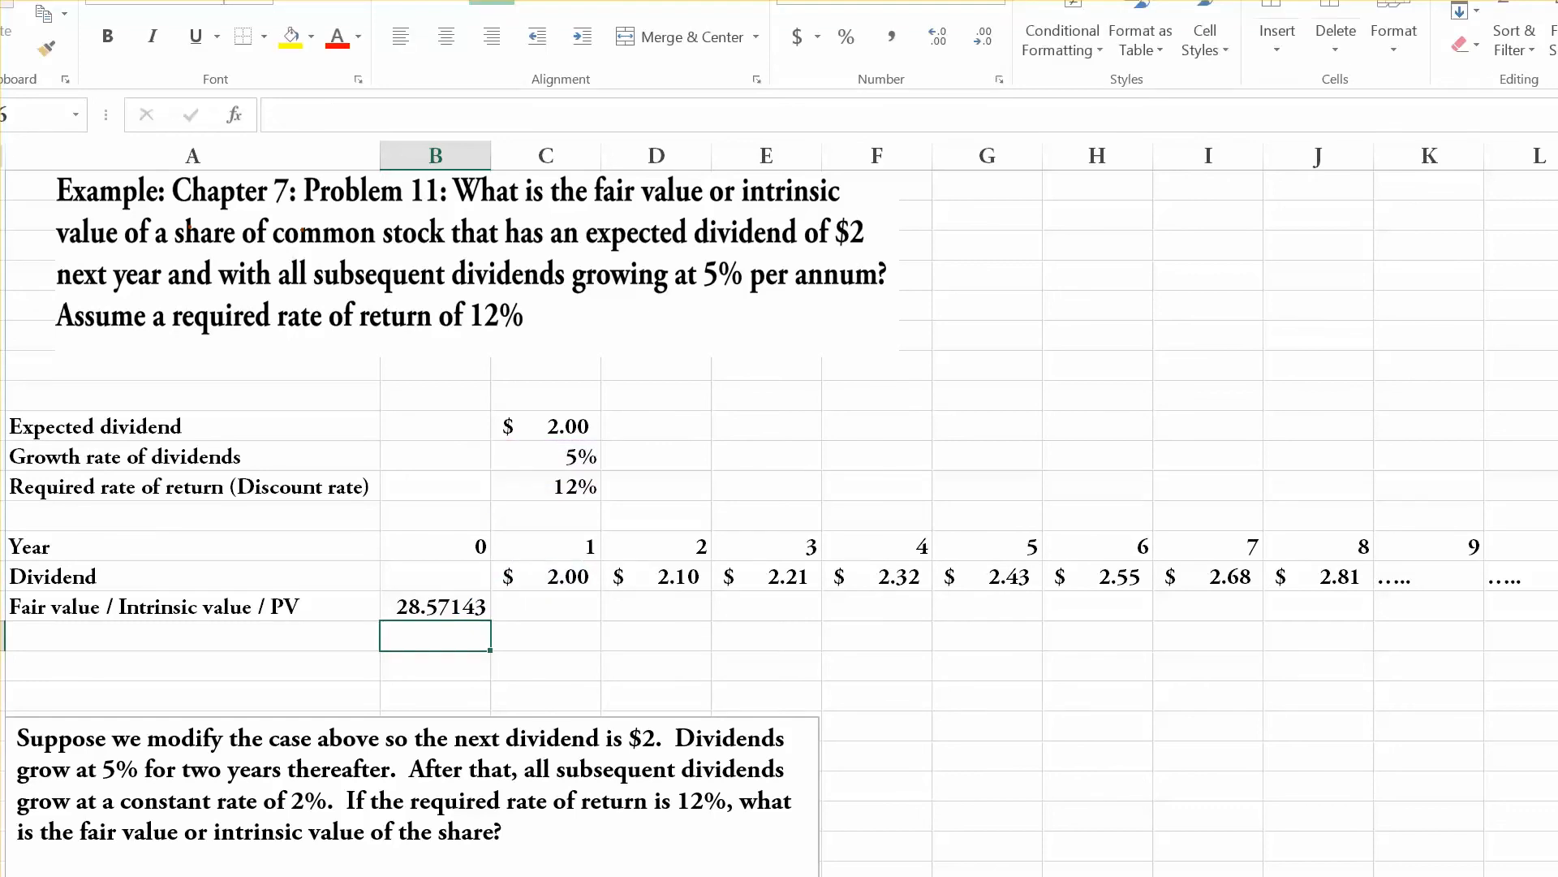
click(435, 606)
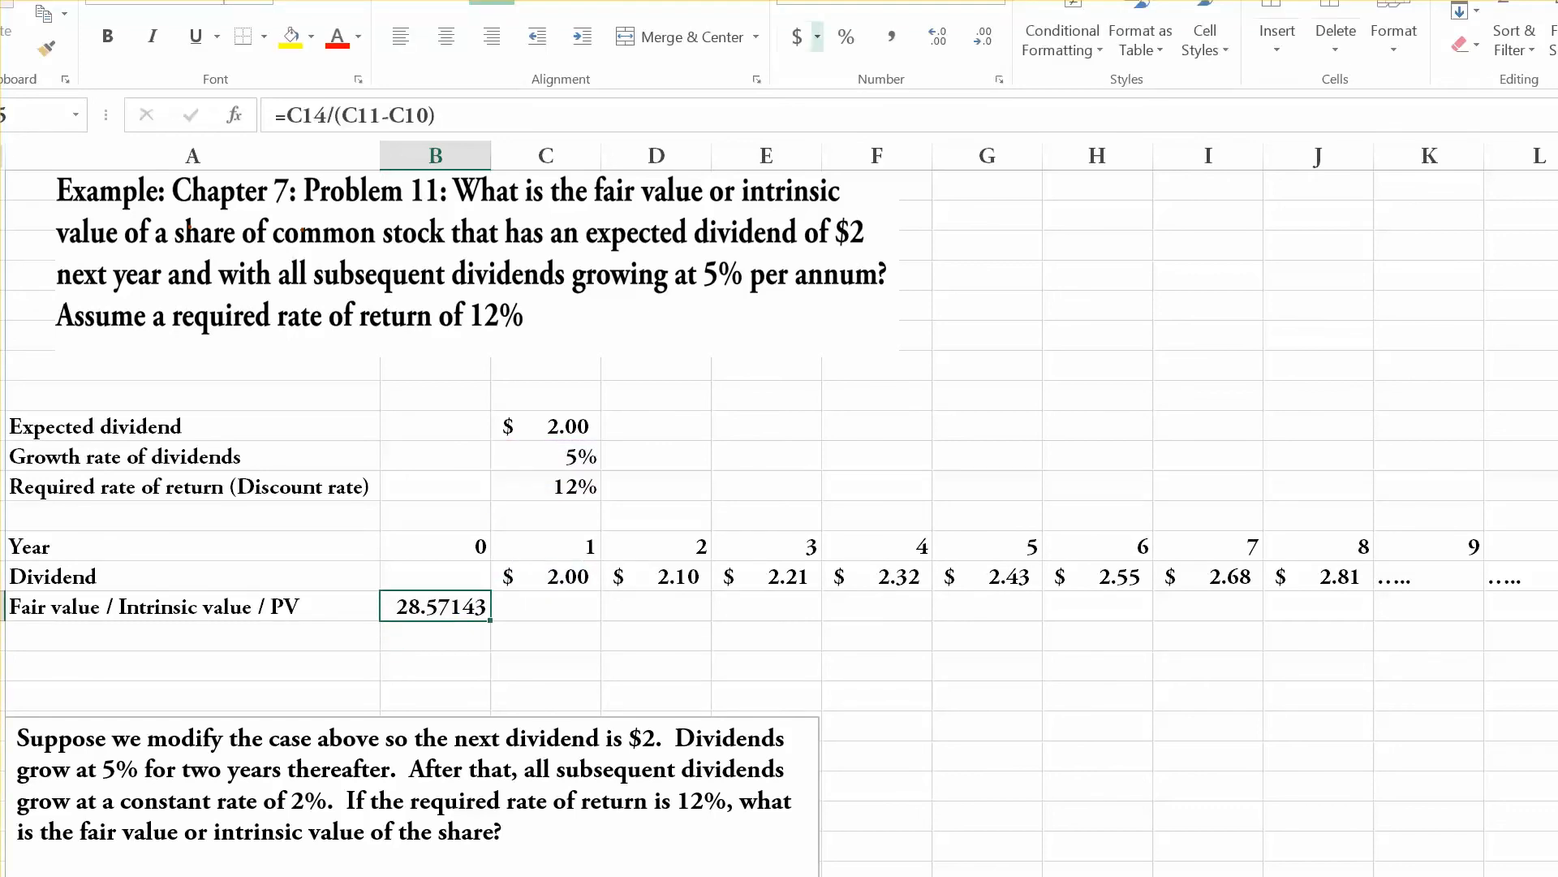
click(797, 37)
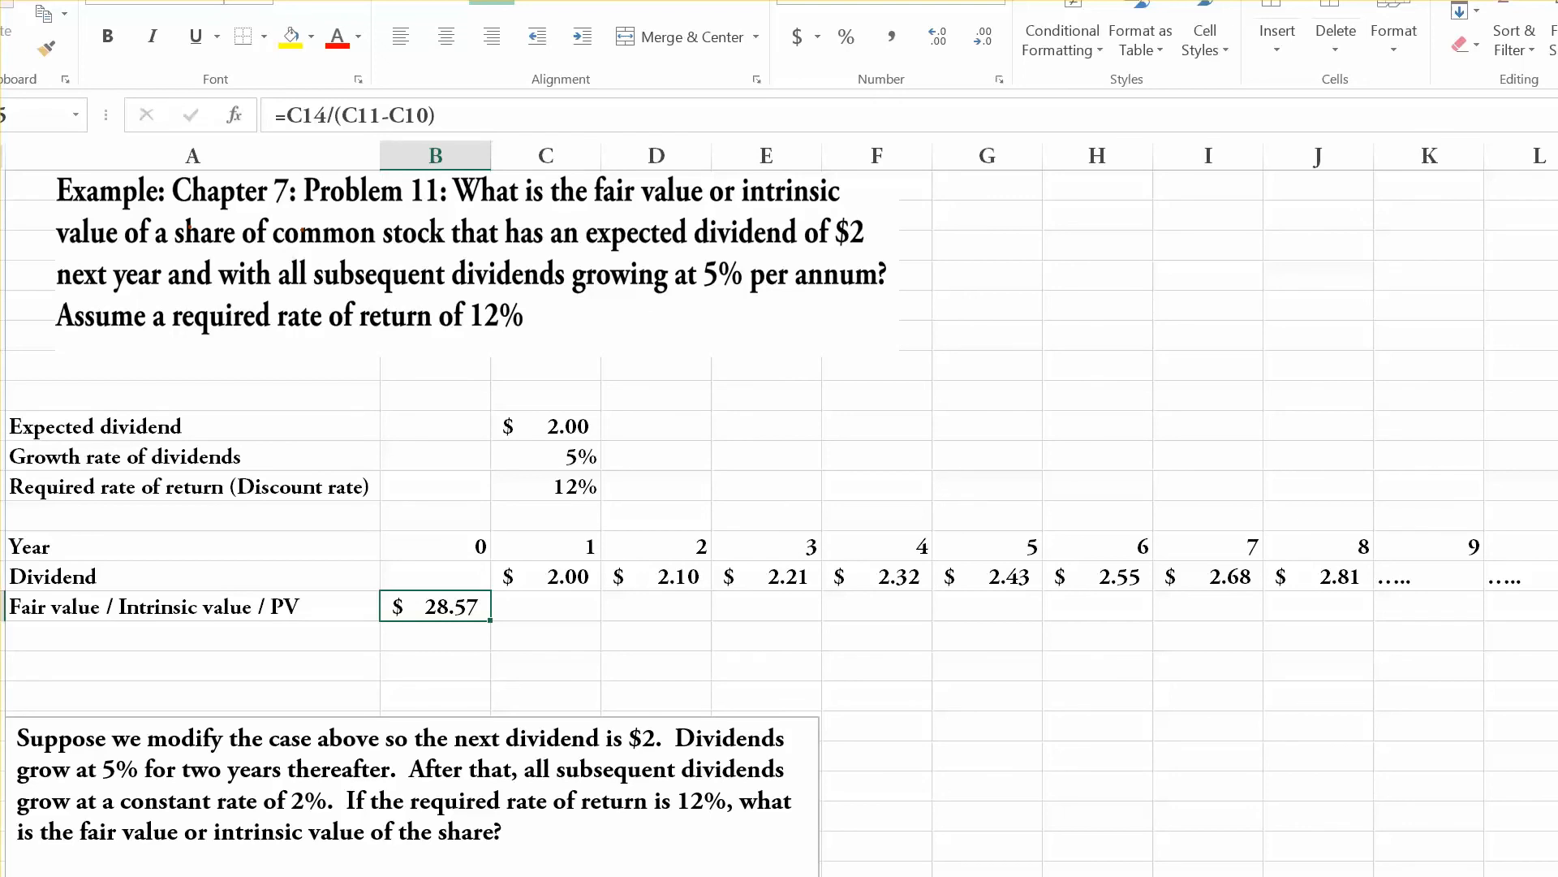
Review the first example's dividend stream from year 1 through the continuing years in row 14.
click(545, 576)
click(656, 577)
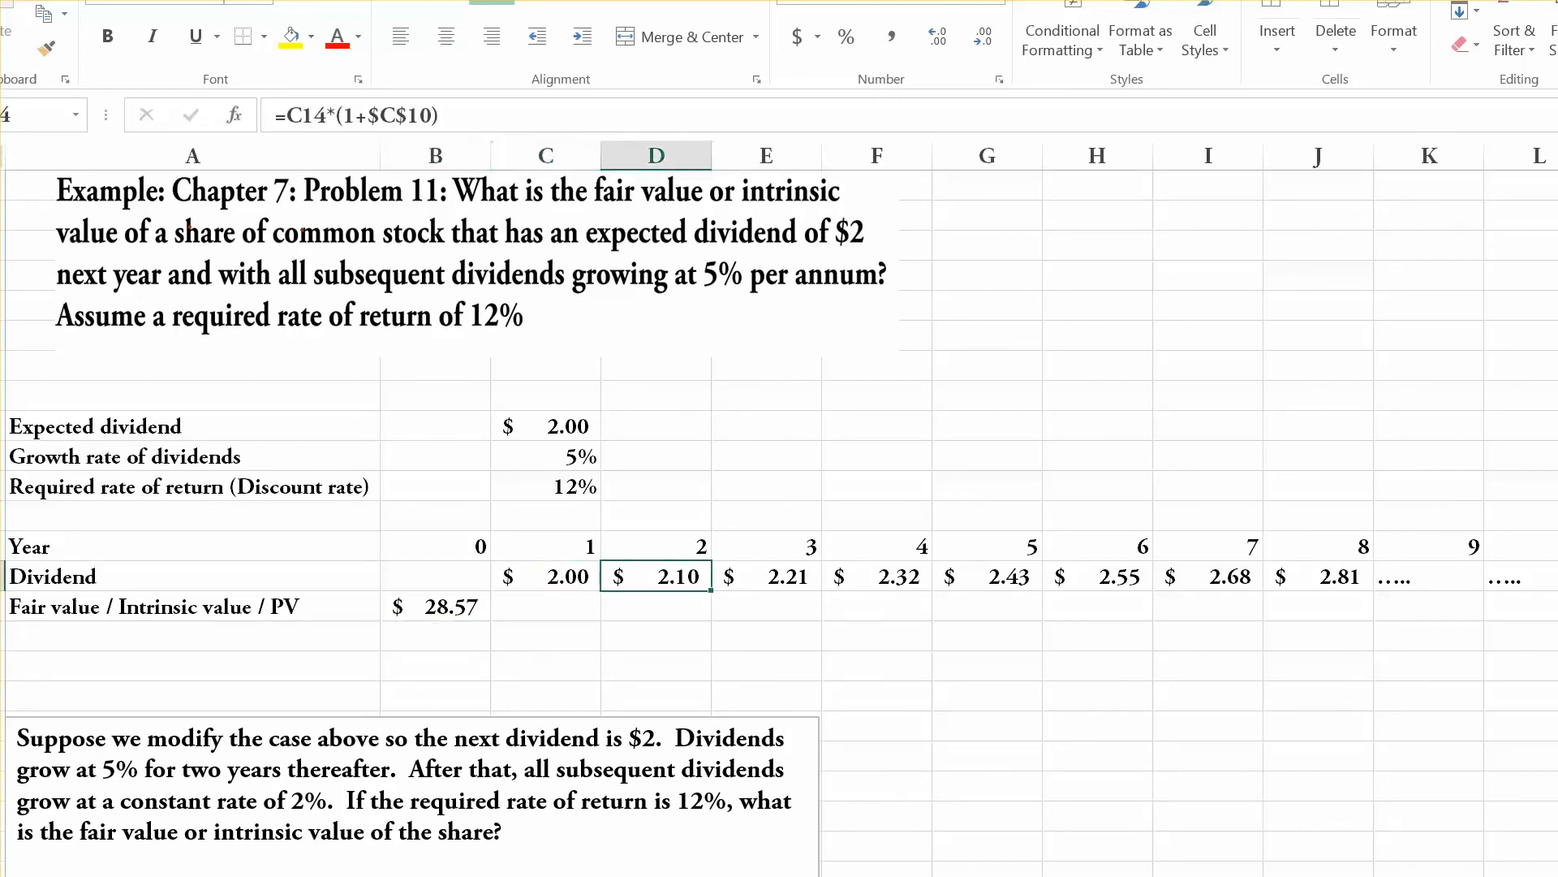
click(987, 576)
click(1097, 576)
click(1207, 576)
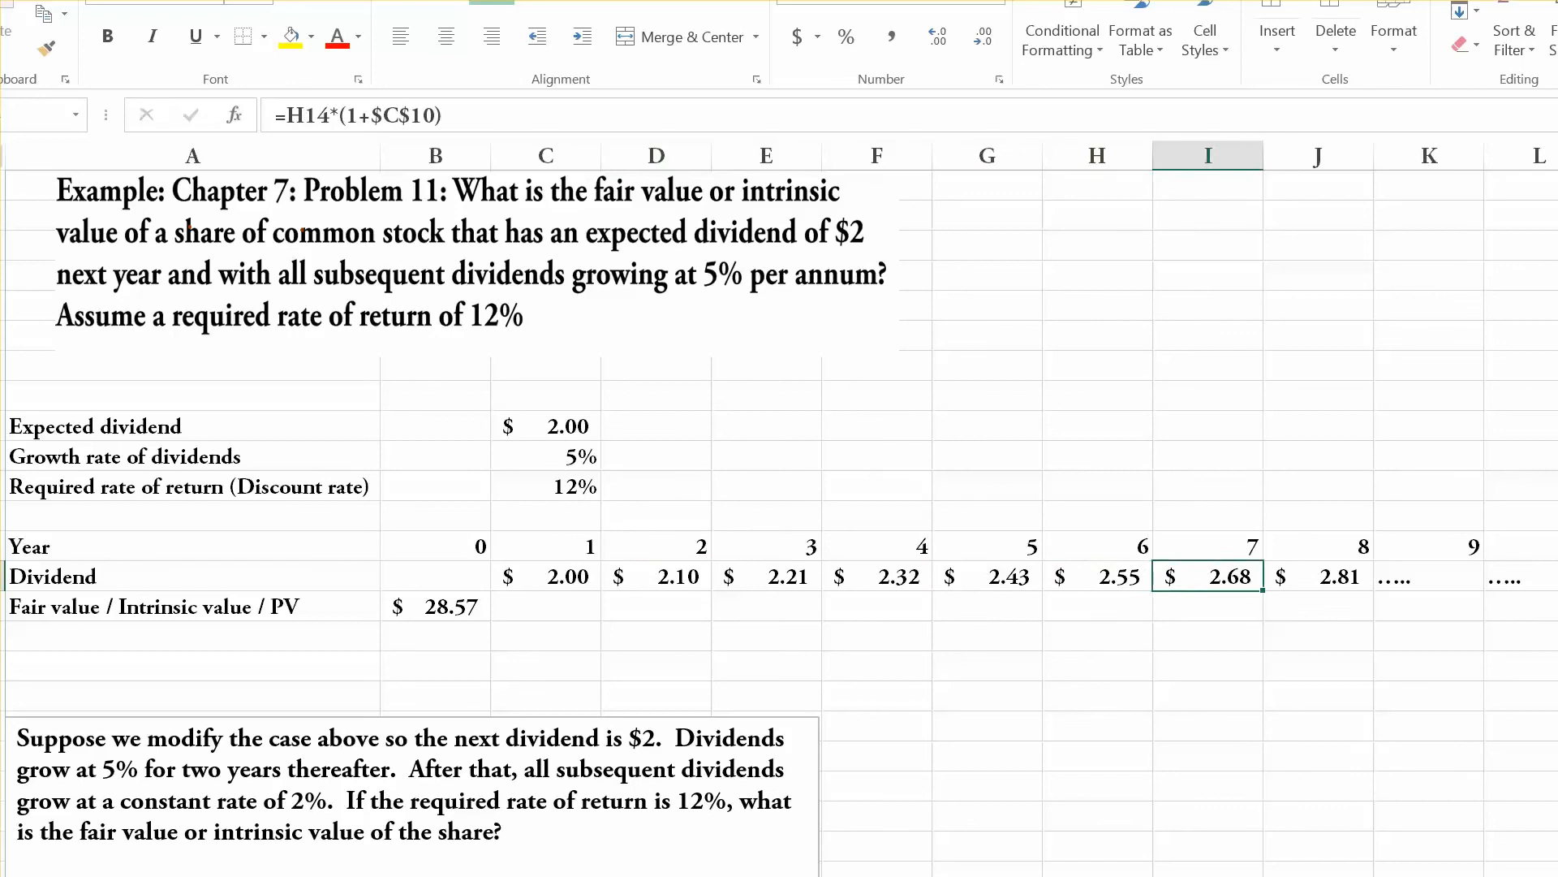
click(1318, 576)
click(1428, 576)
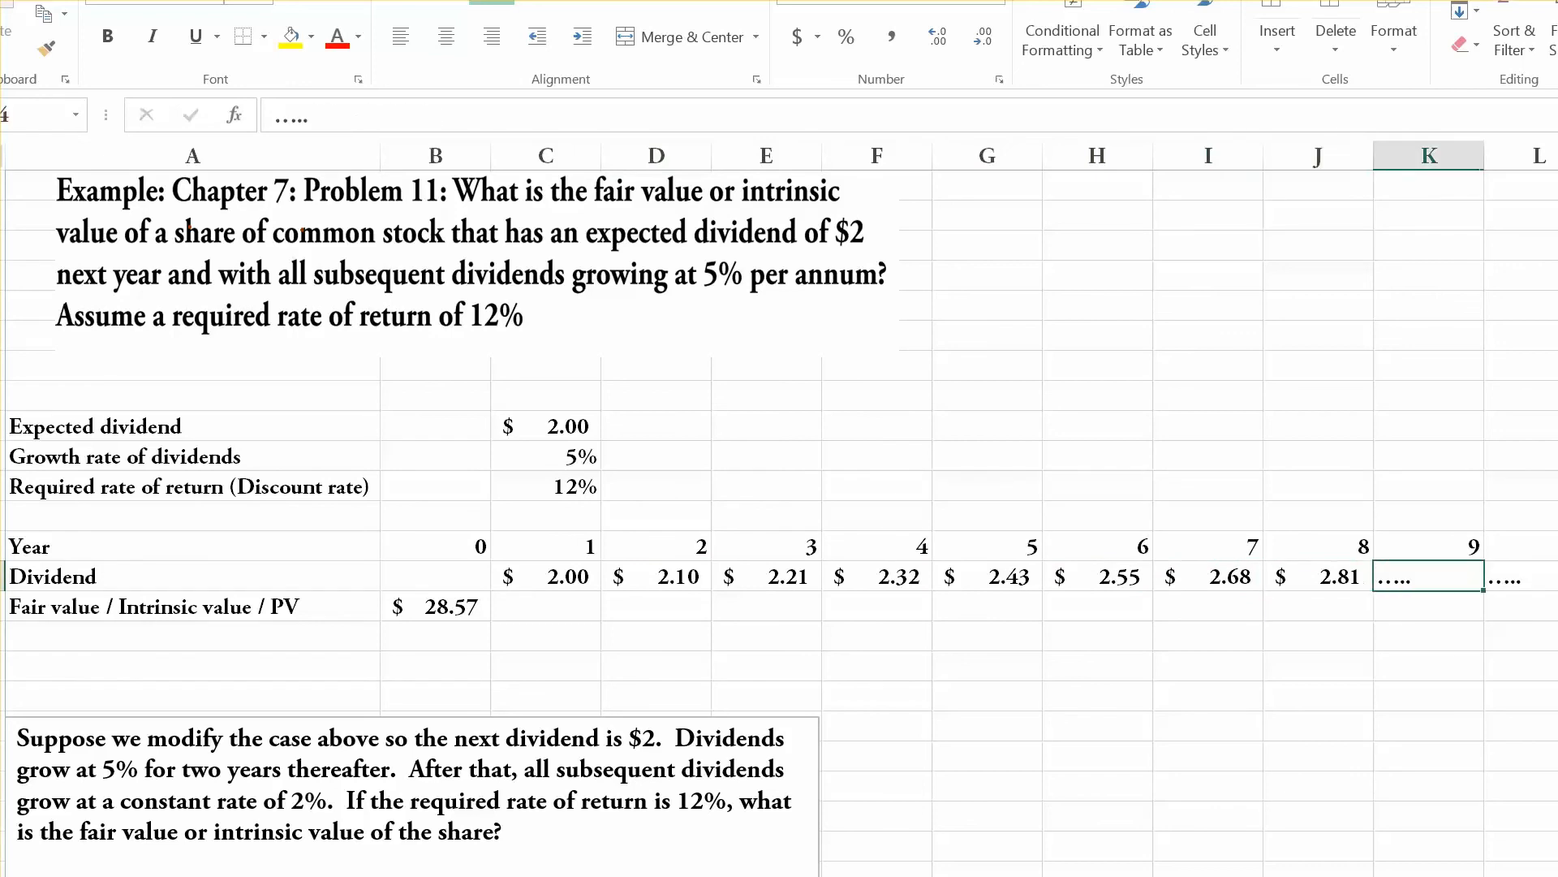
click(1523, 576)
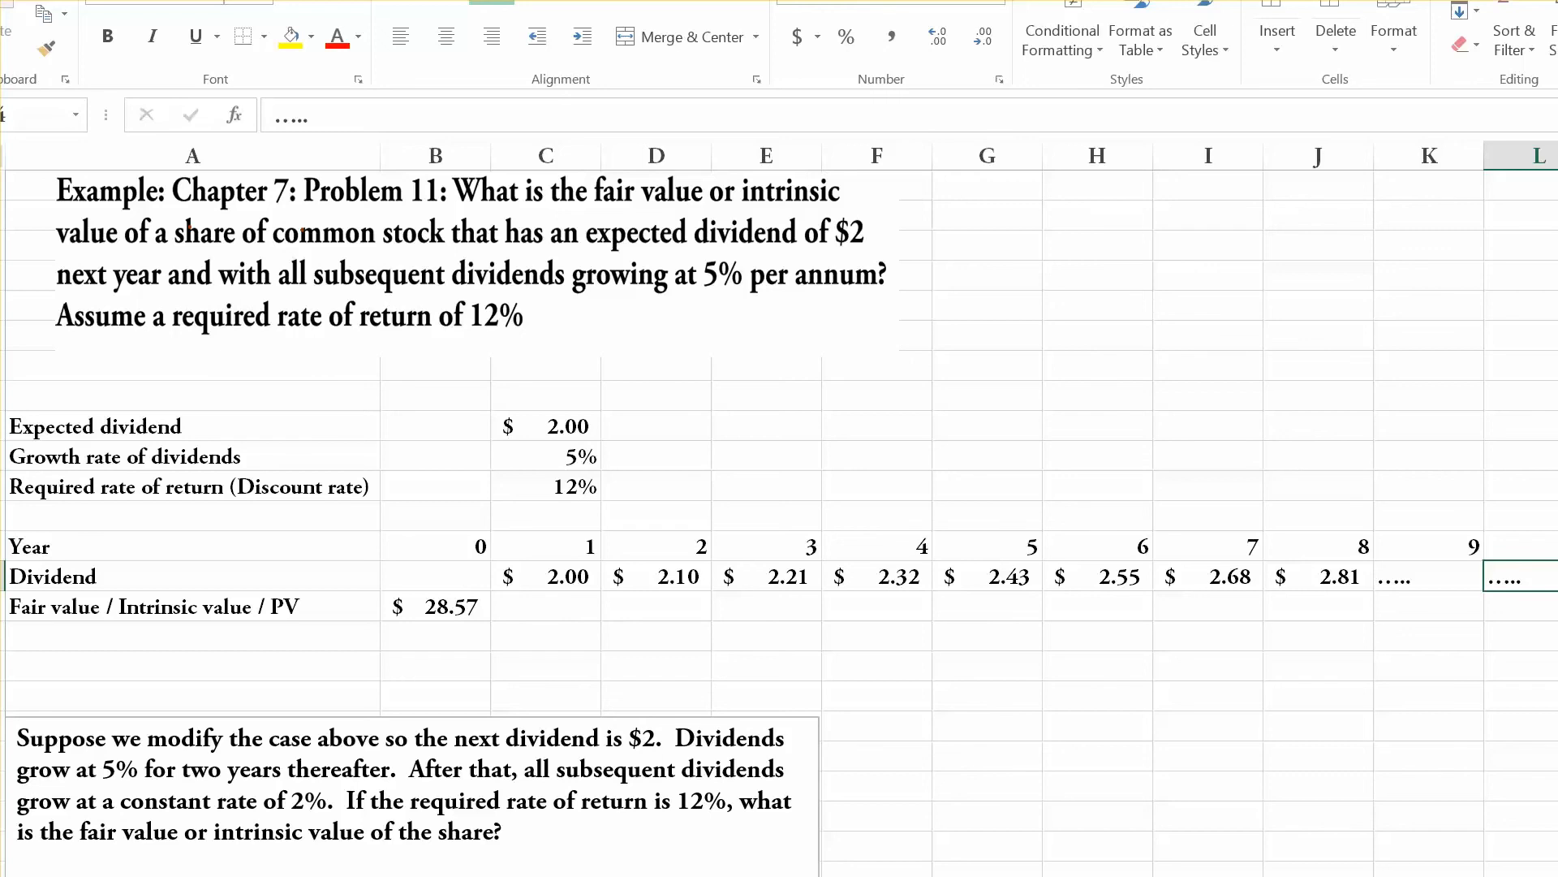
Link the modified case's year 1 dividend in C32 to its expected dividend with =C26.
click(876, 784)
scroll(877, 784, down, 2)
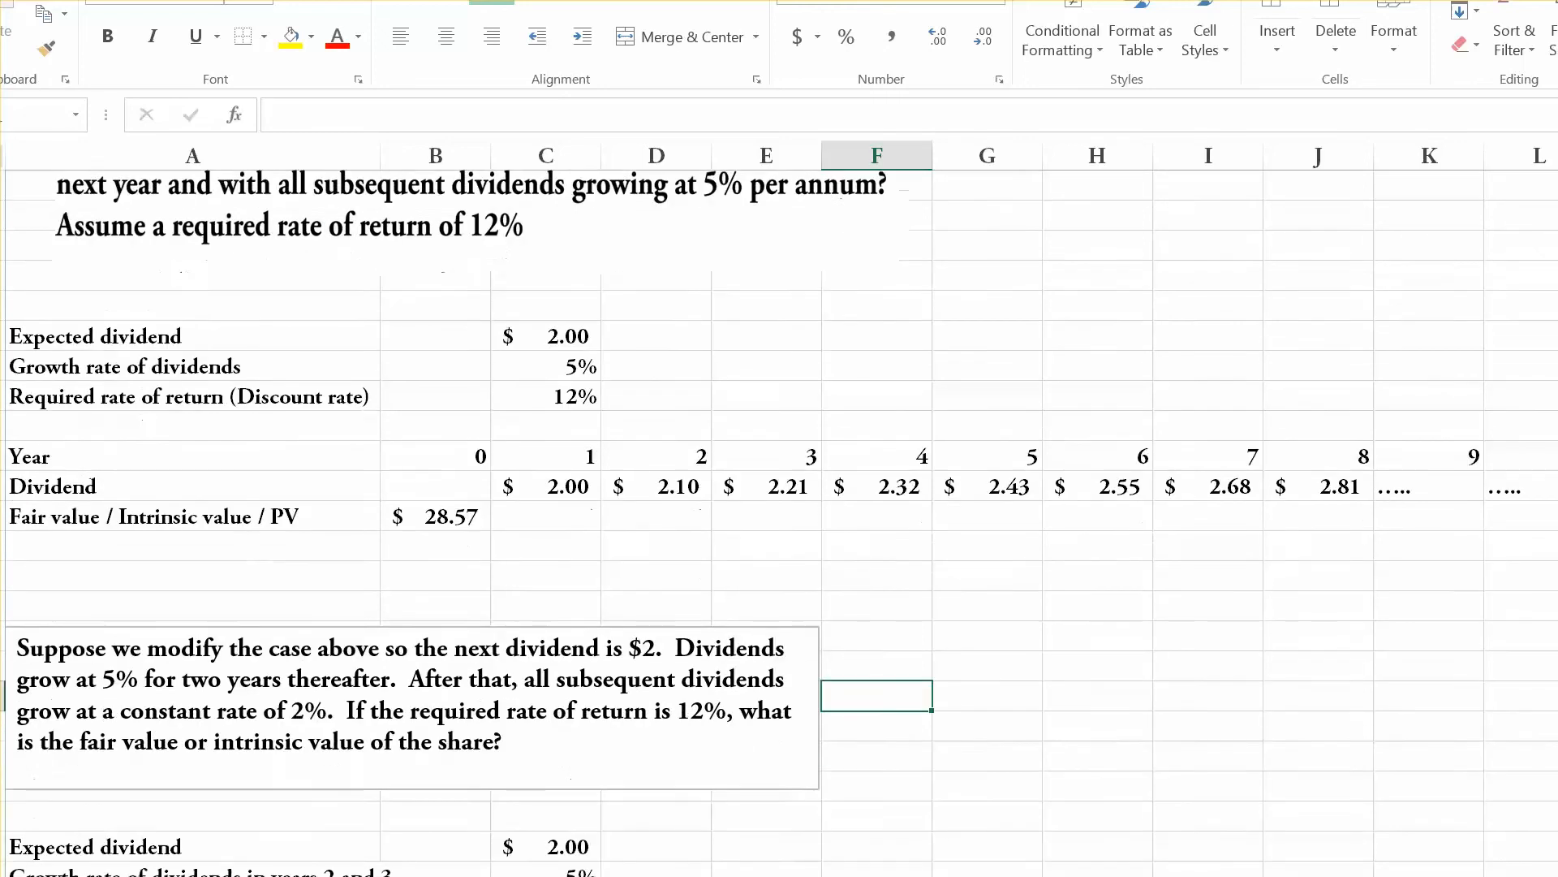
scroll(779, 522, down, 2)
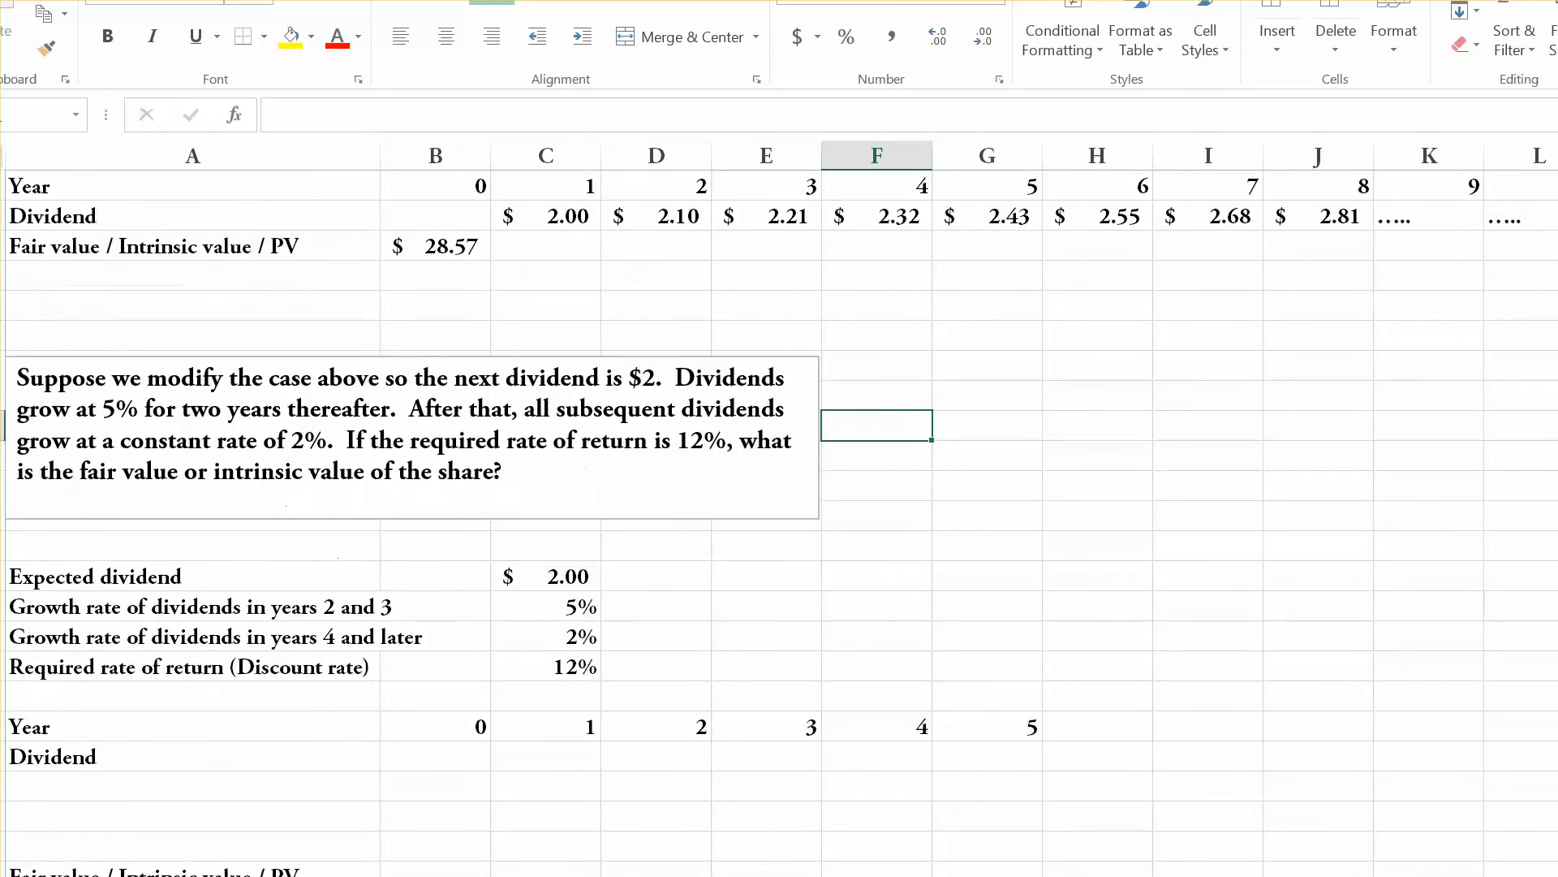
scroll(779, 522, down, 1)
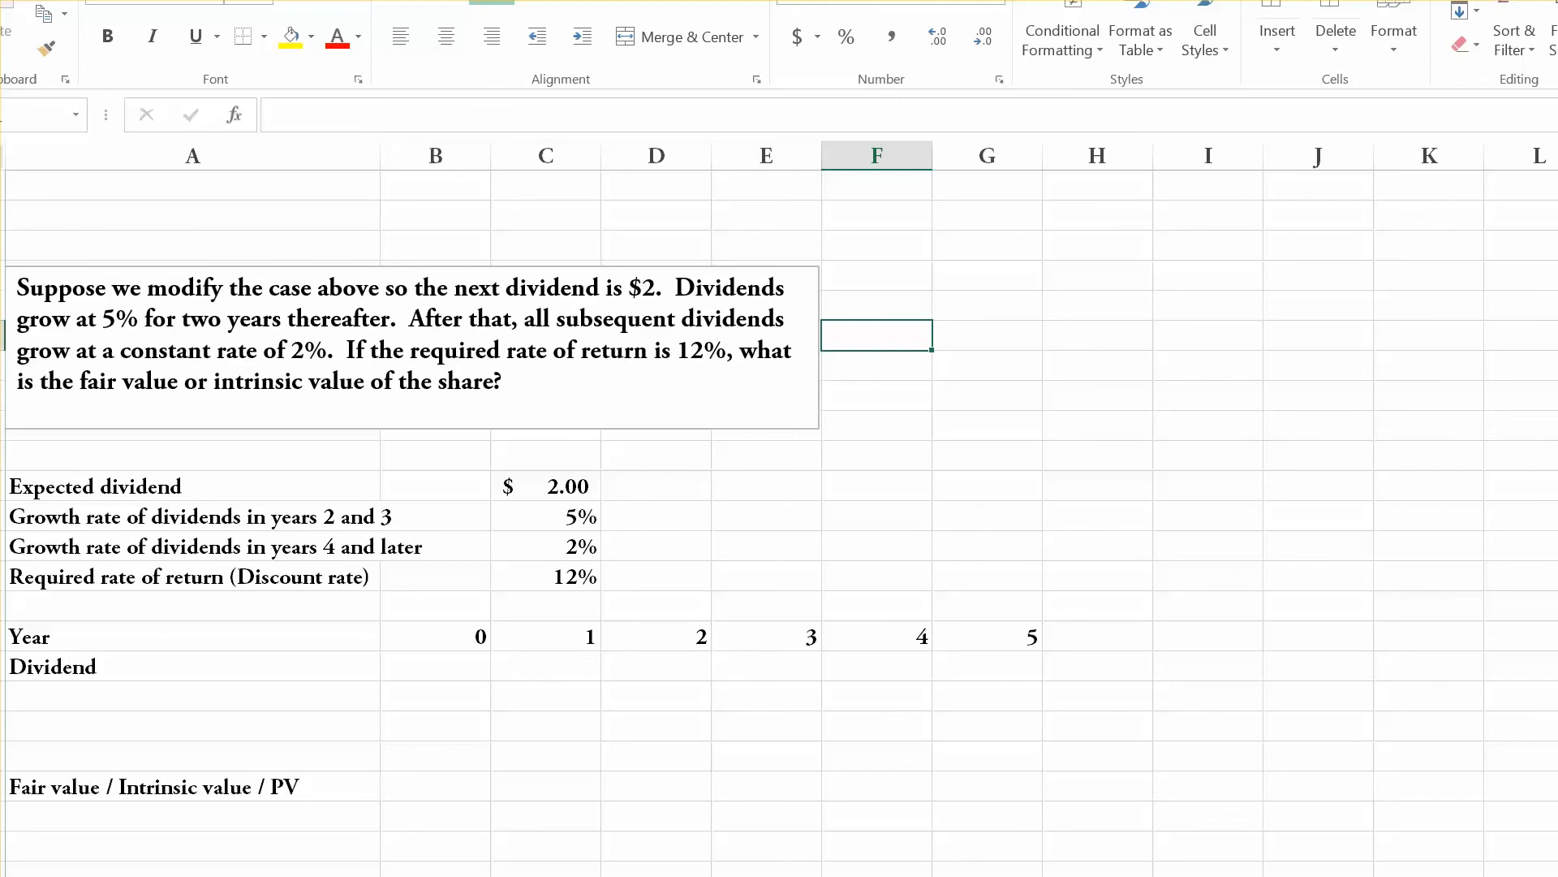
scroll(780, 522, up, 2)
click(547, 307)
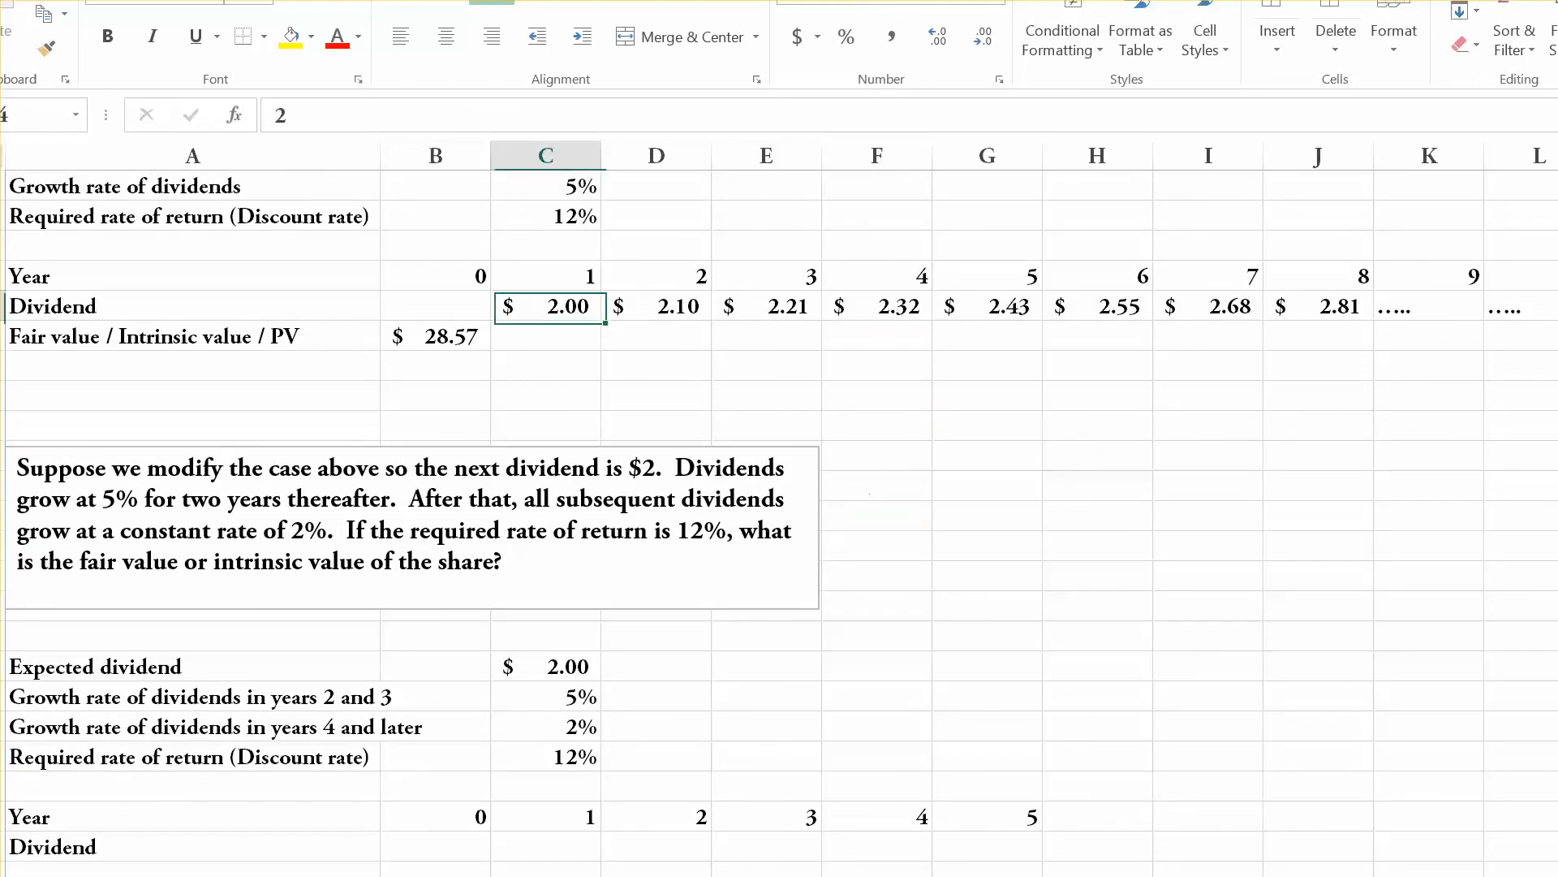
click(545, 846)
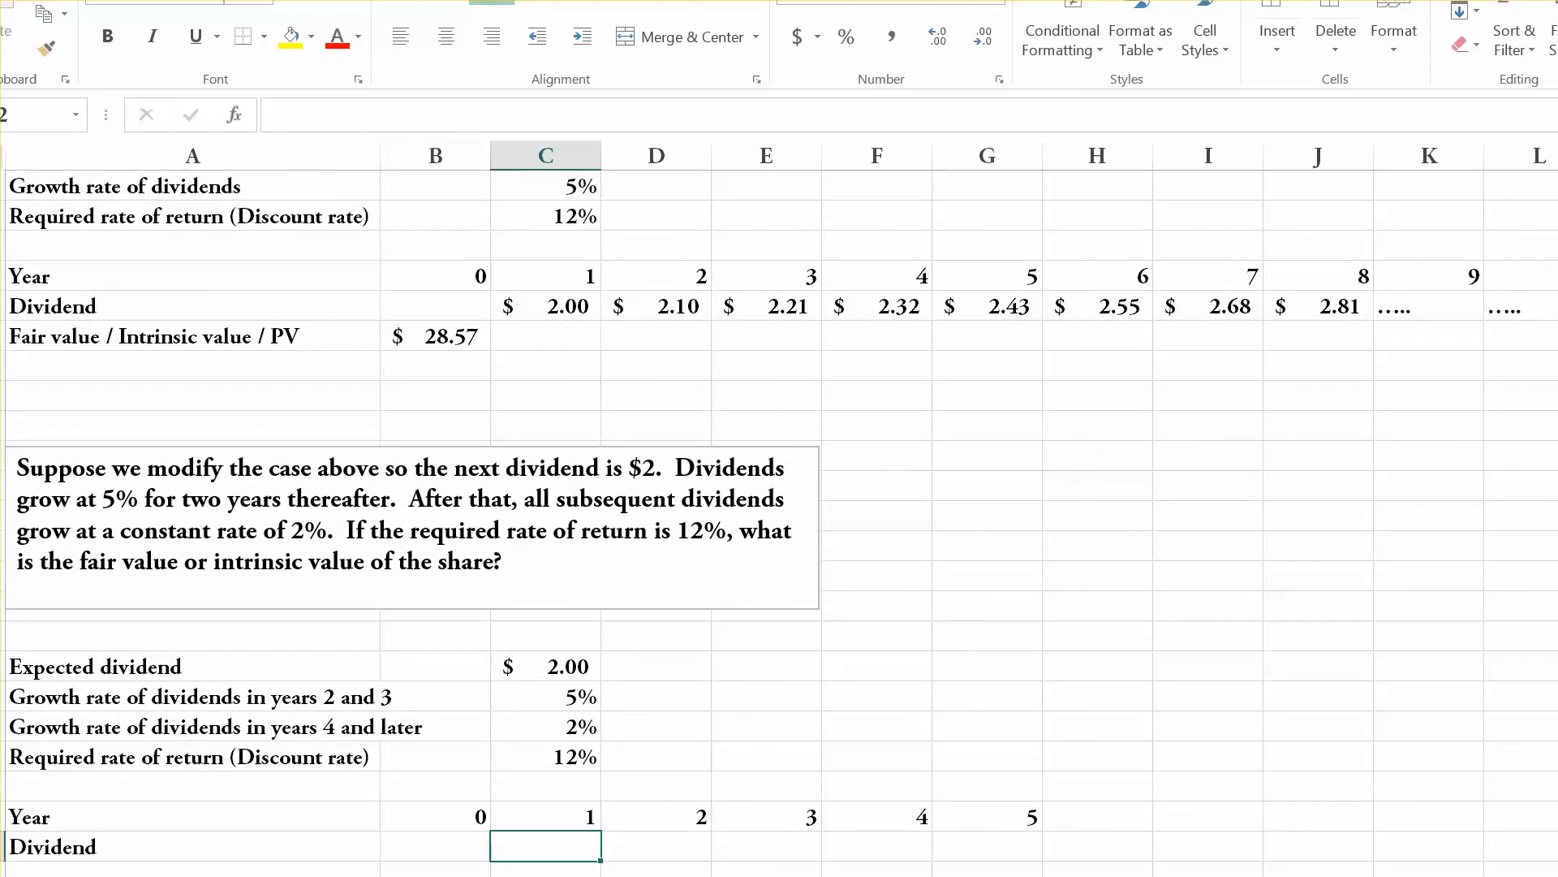
text(=)
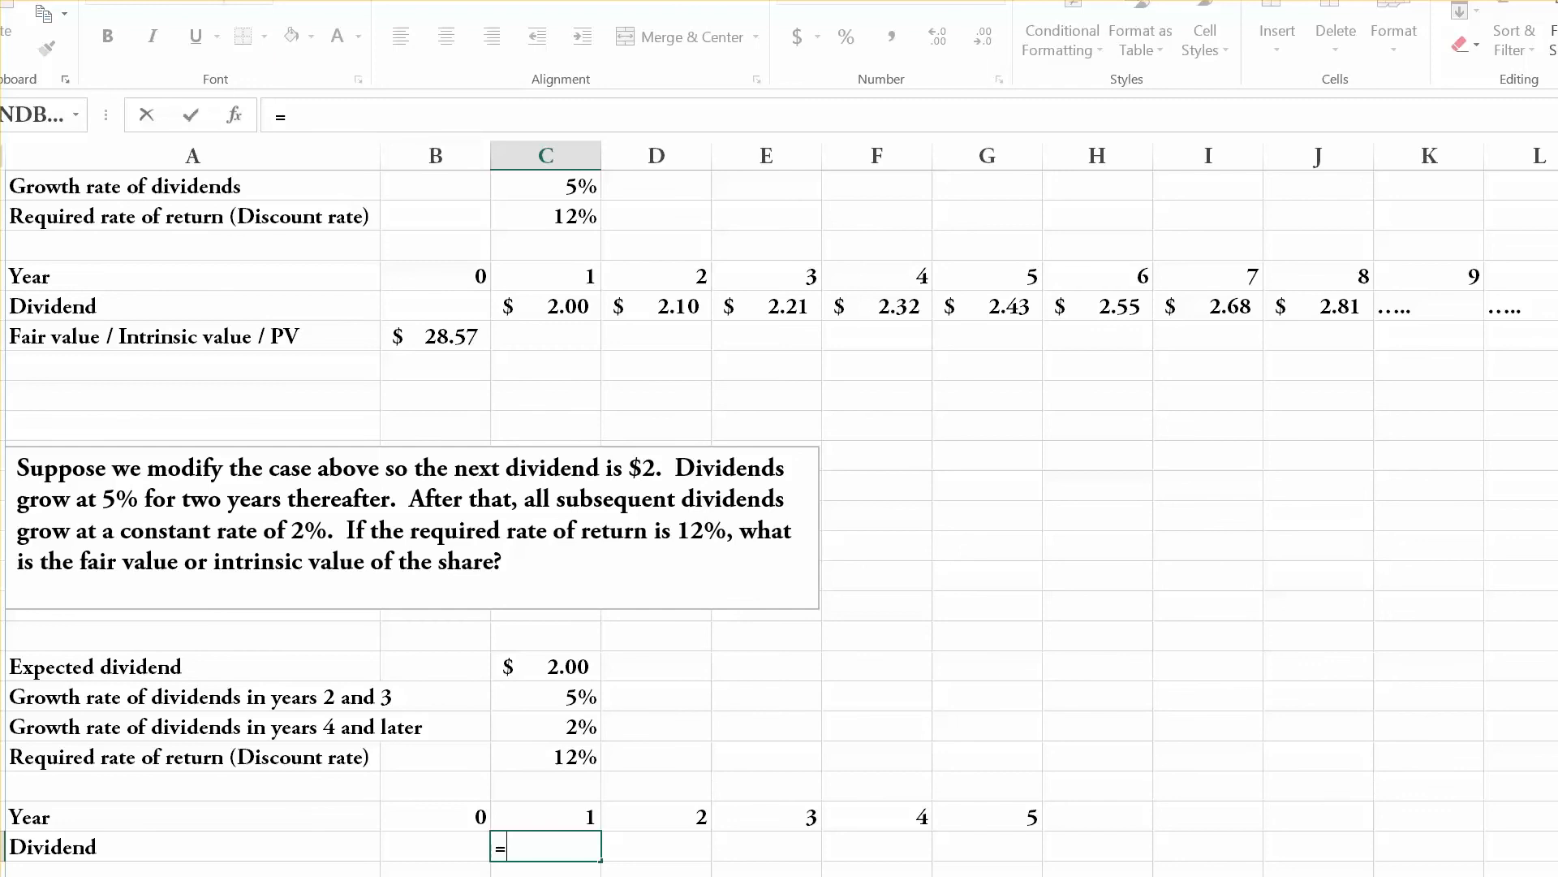
click(545, 666)
key(Return)
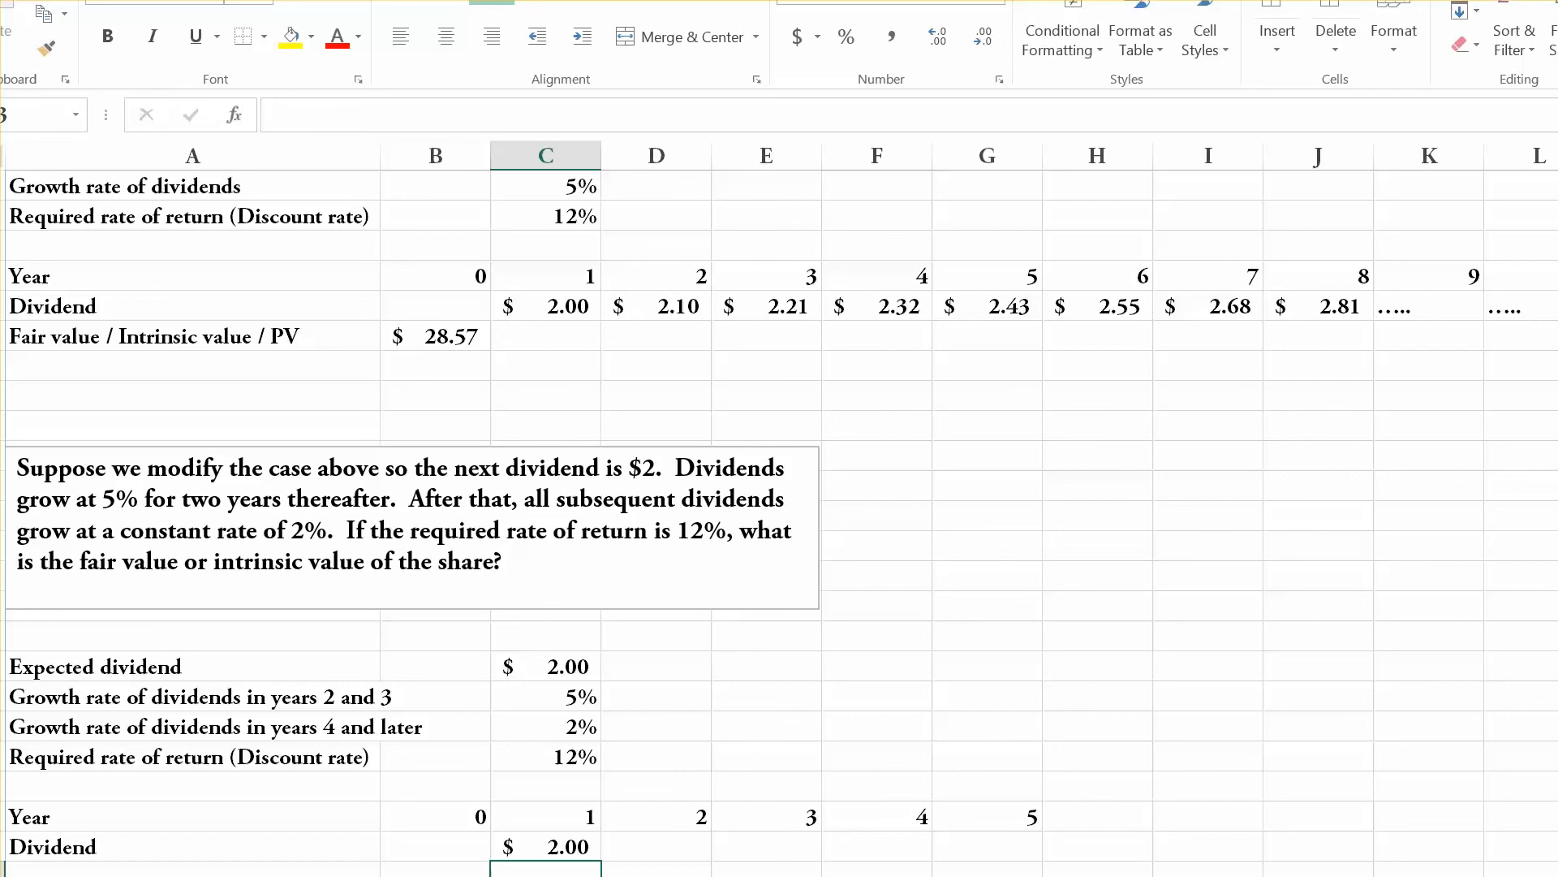
Calculate the modified case's year 2 dividend in D32 with the formula =C32*(1+C27).
scroll(779, 520, down, 2)
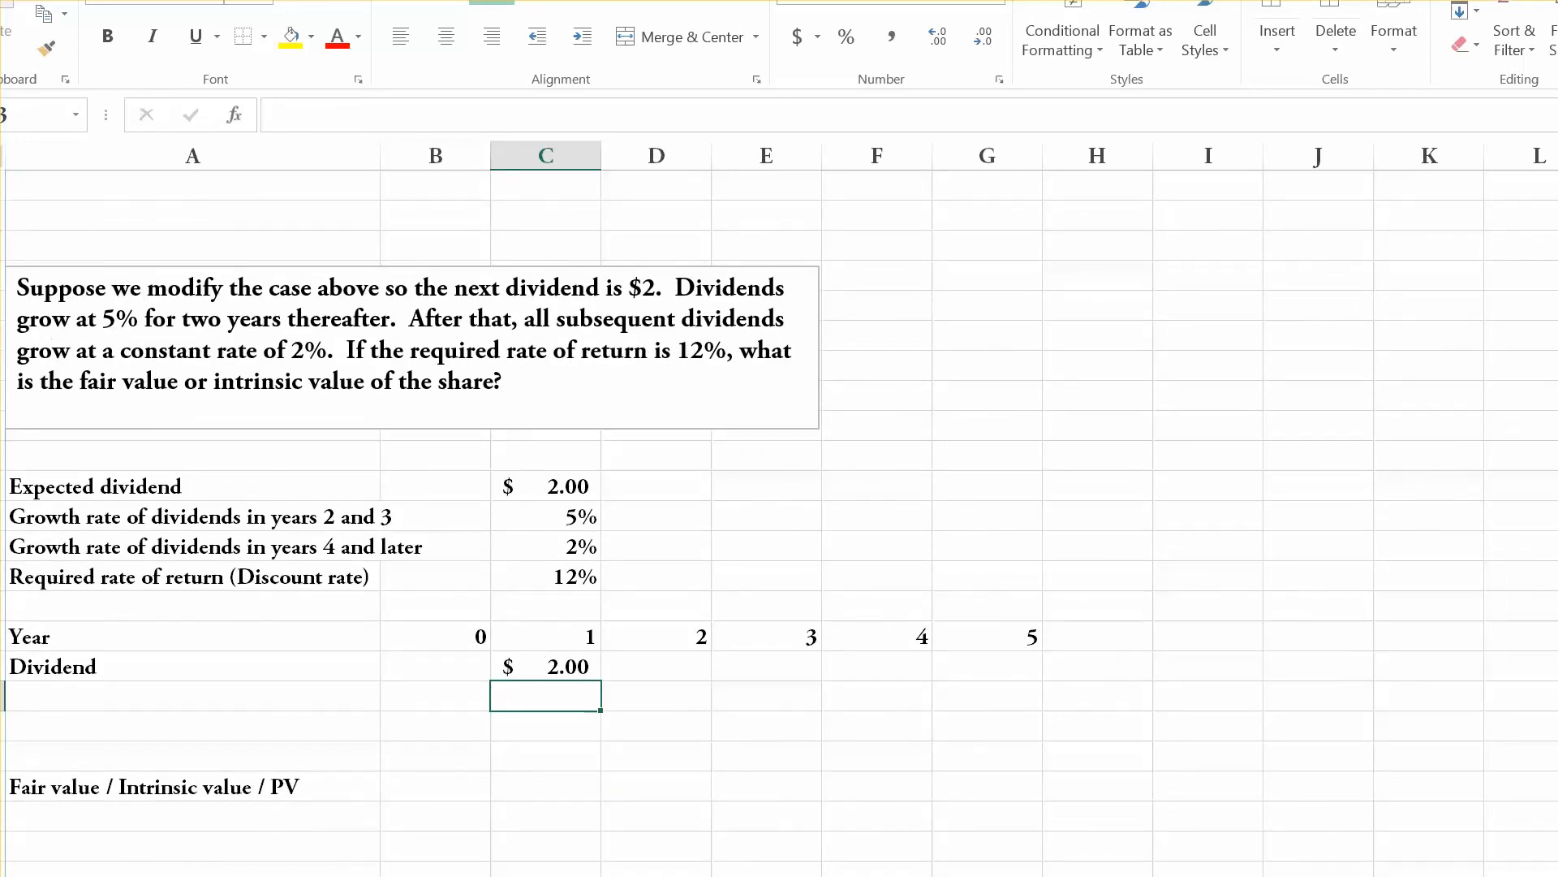
click(656, 667)
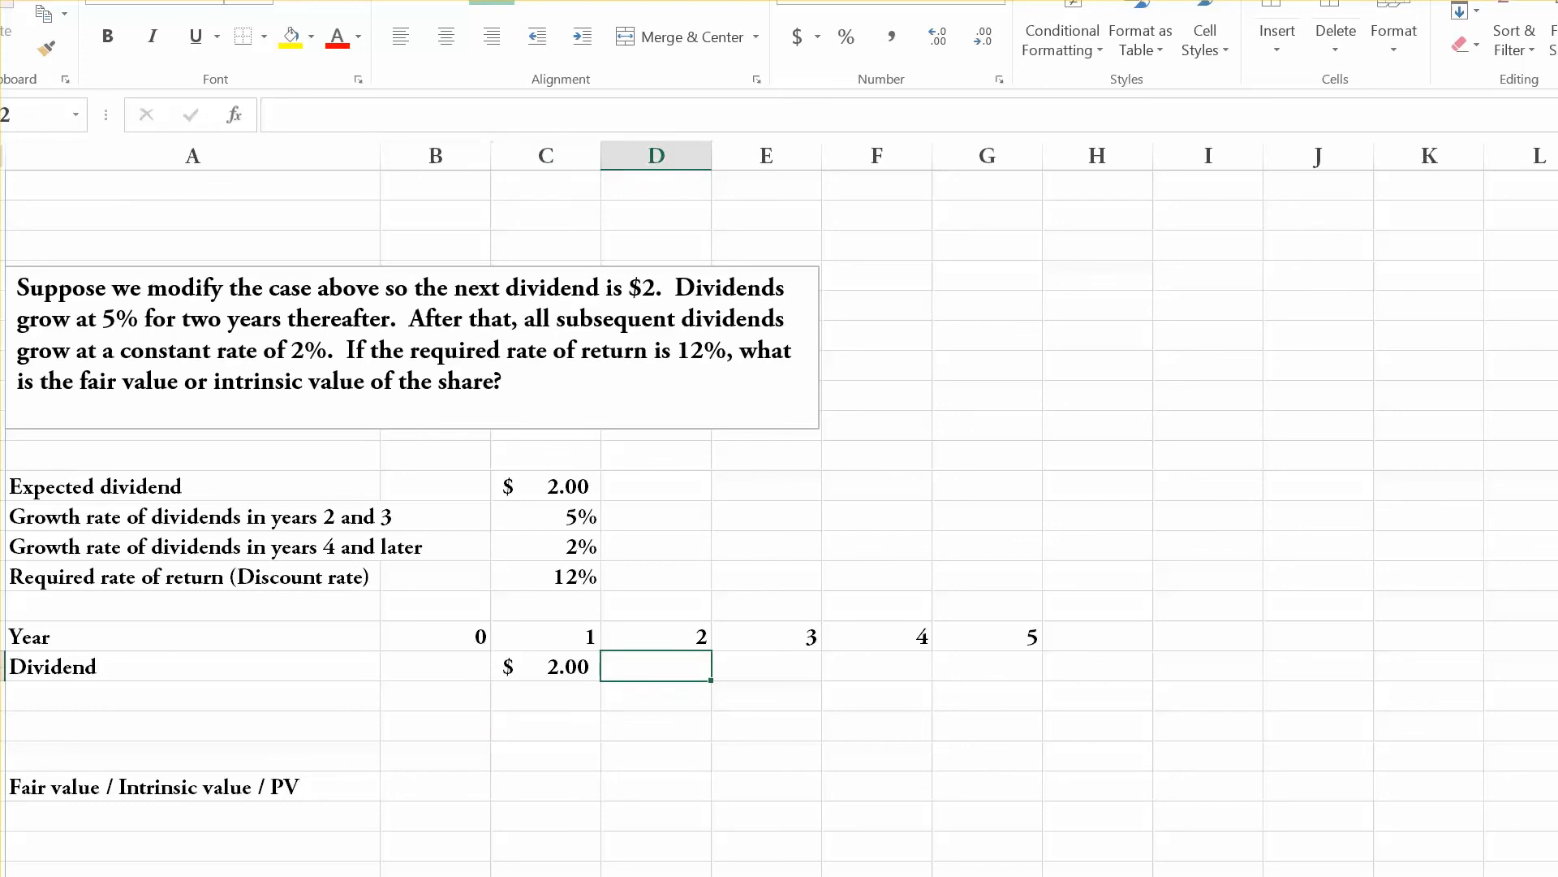
text(=)
key(Left)
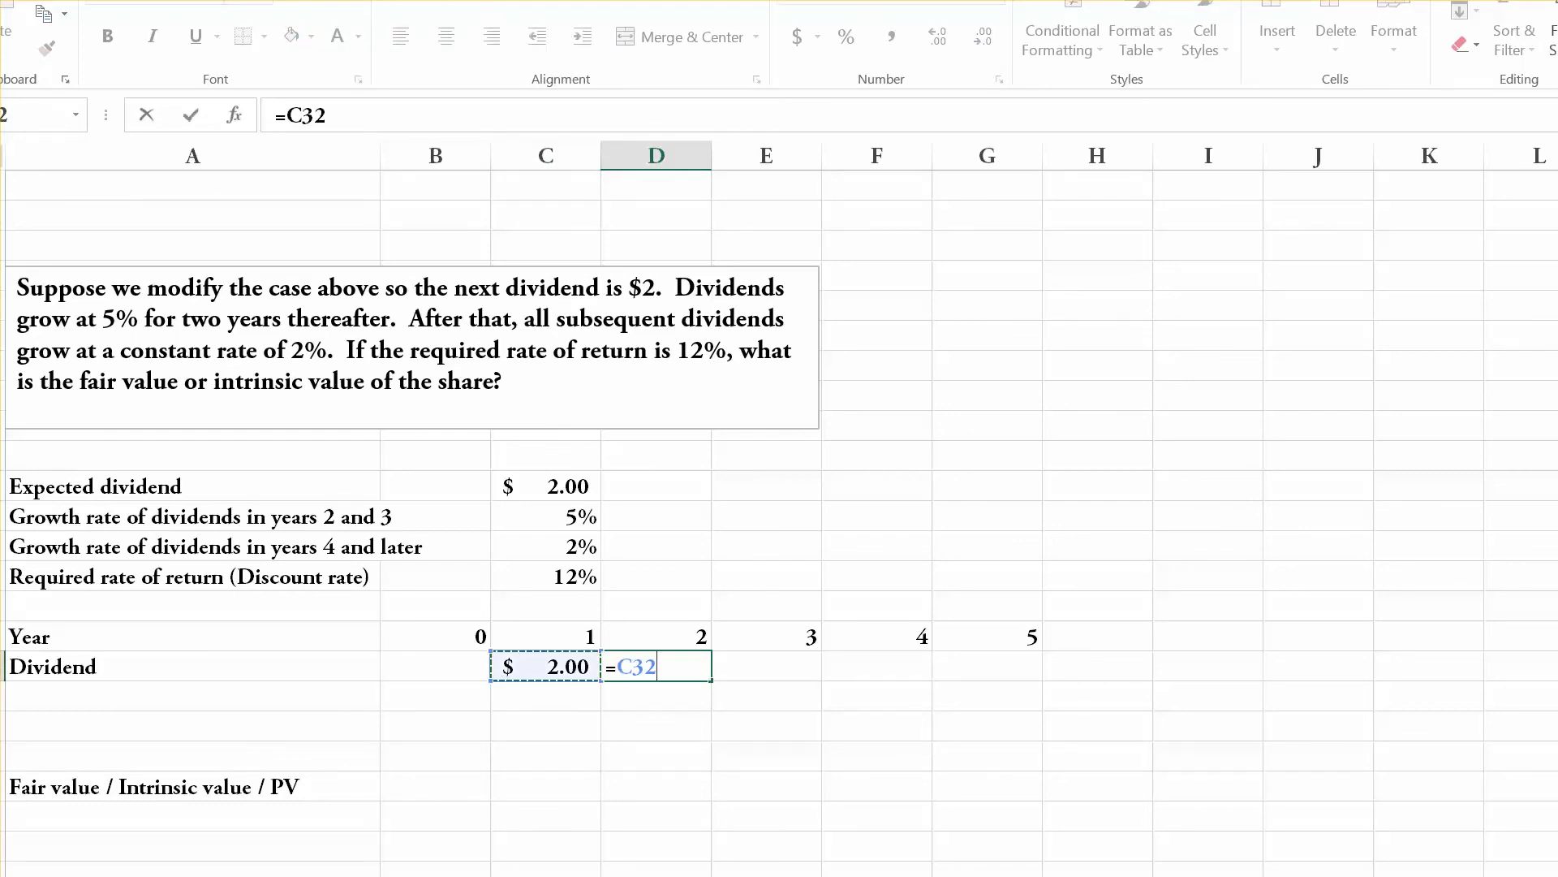
text(*(1+)
click(545, 516)
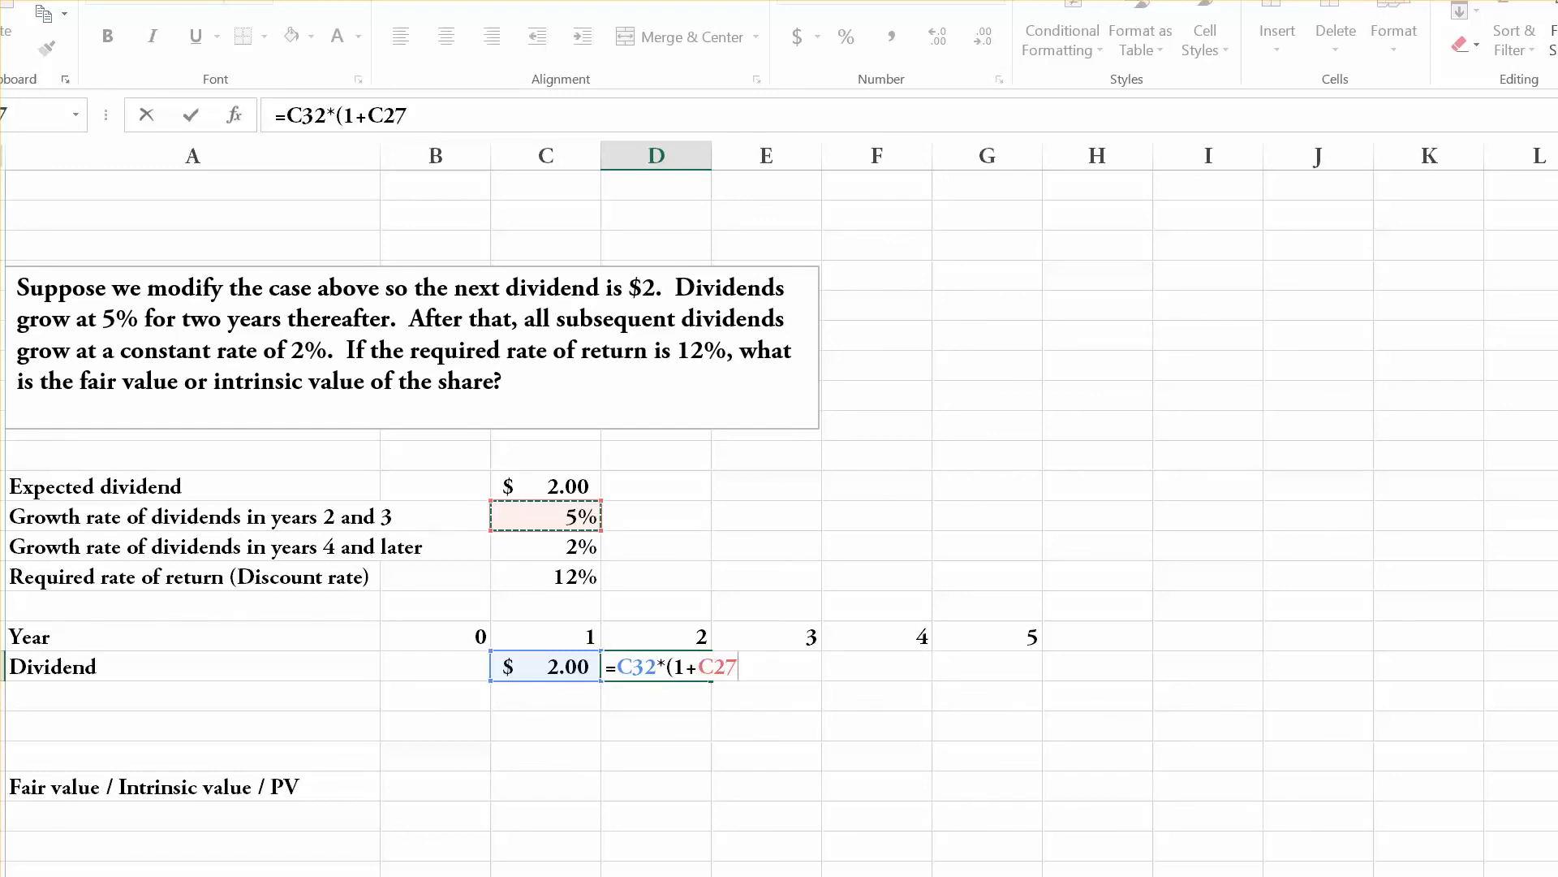
text())
key(Return)
Calculate the modified case's year 3 dividend in E32 with the formula =D32*(1+C27).
key(Up)
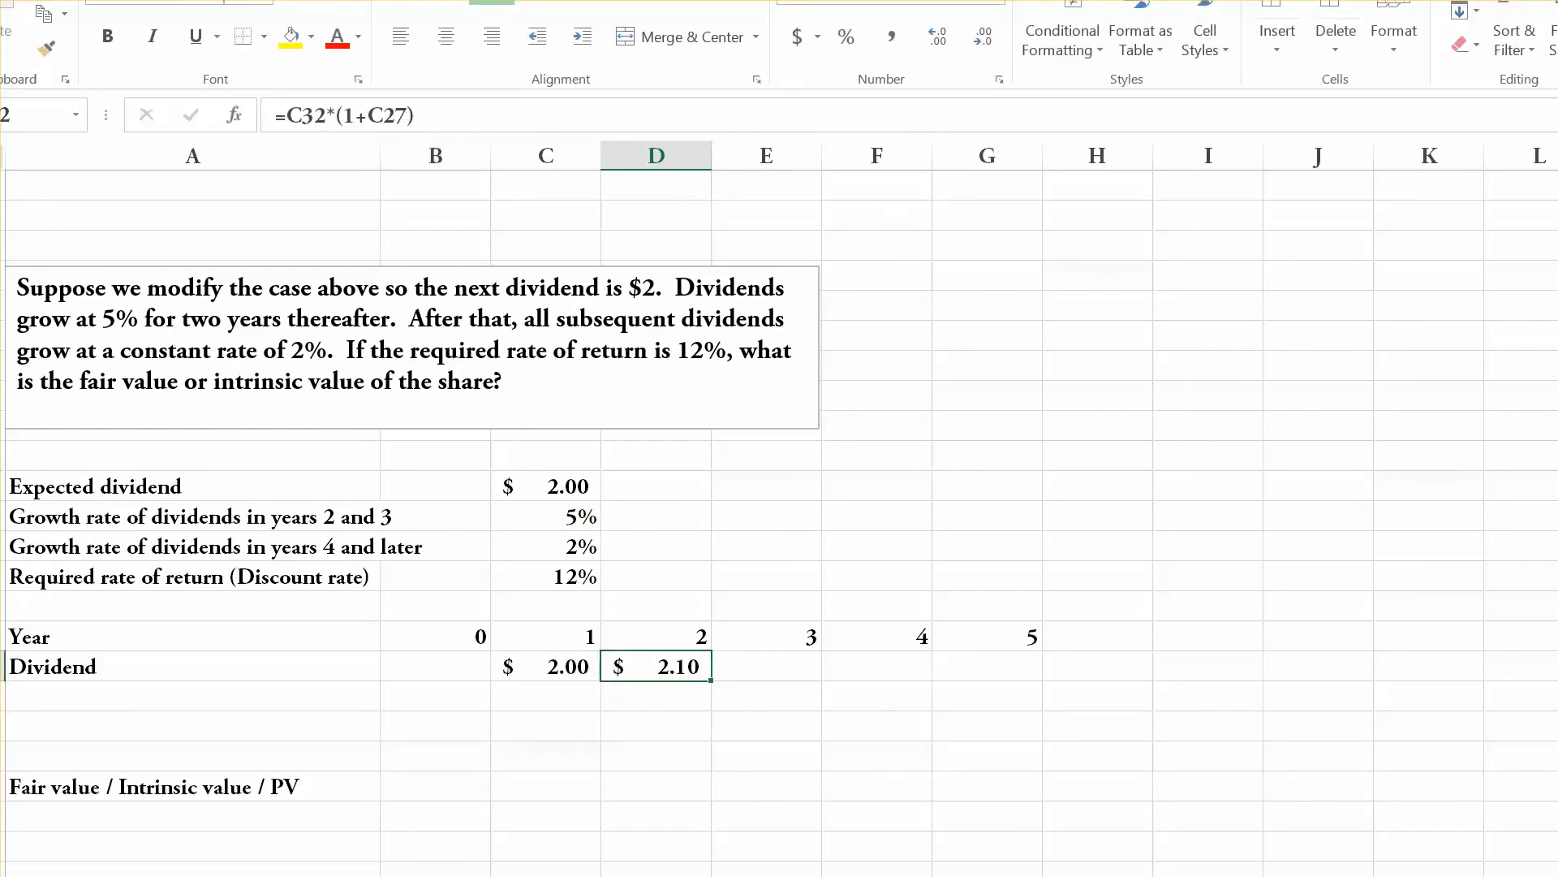
key(Right)
text(=)
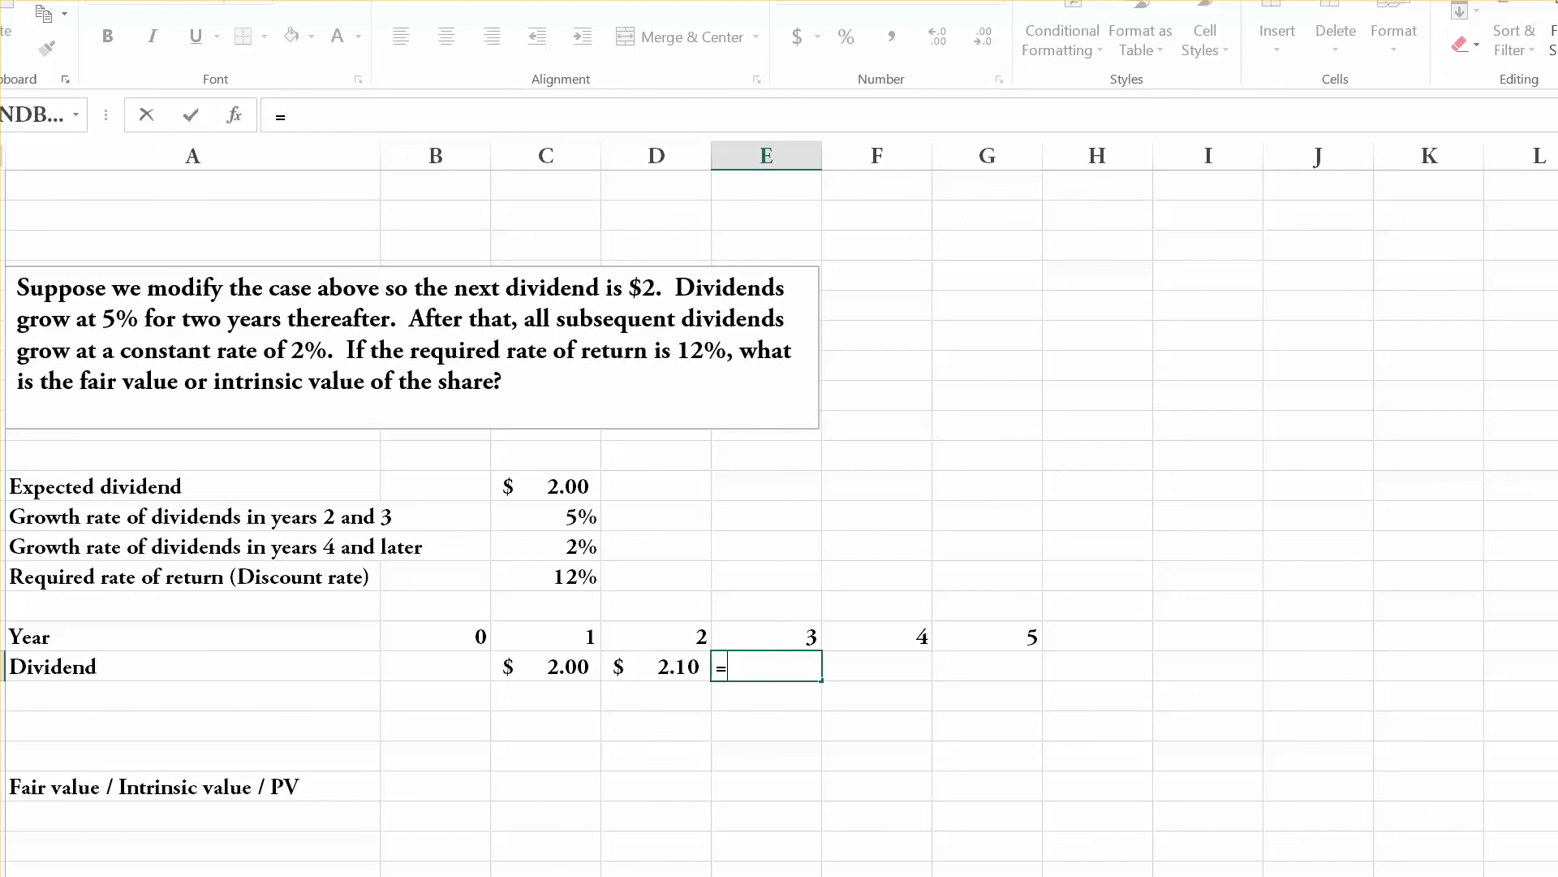
key(Left)
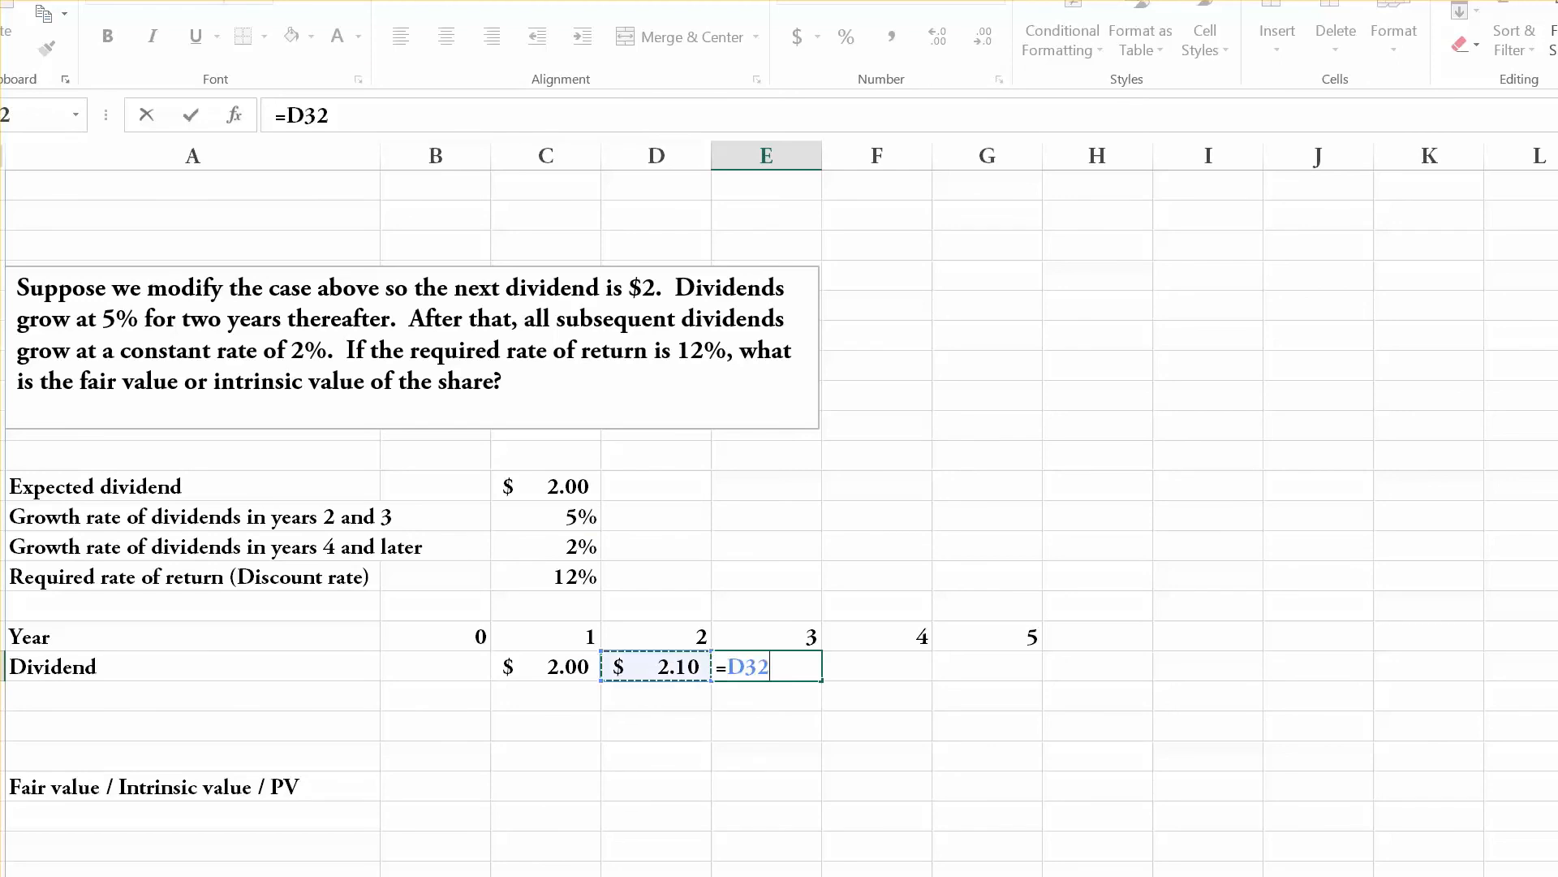
text(*(1+)
click(545, 516)
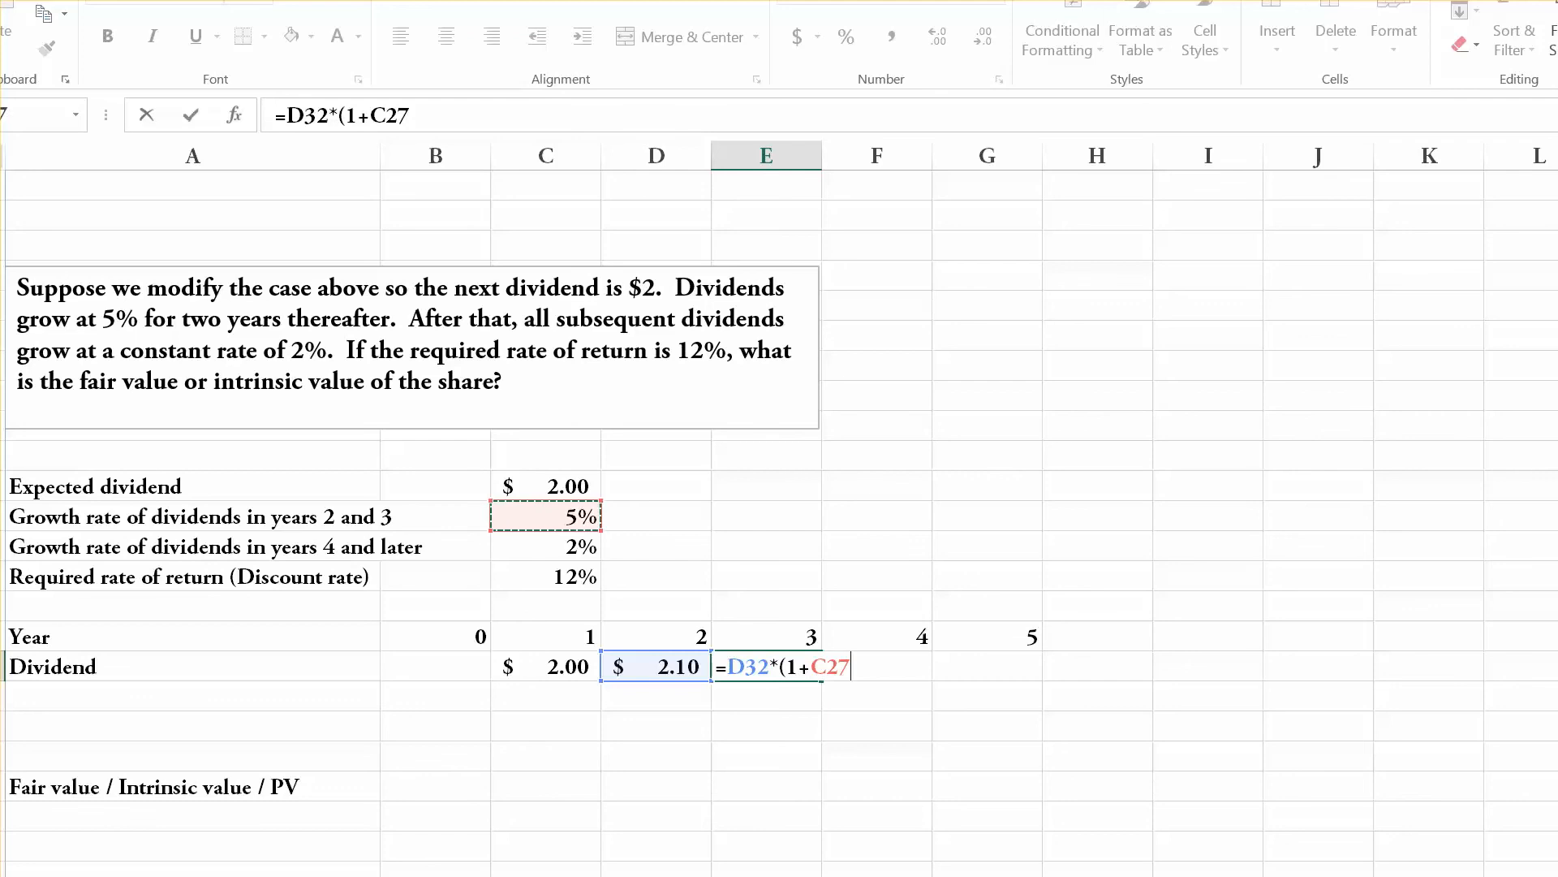
text())
key(Return)
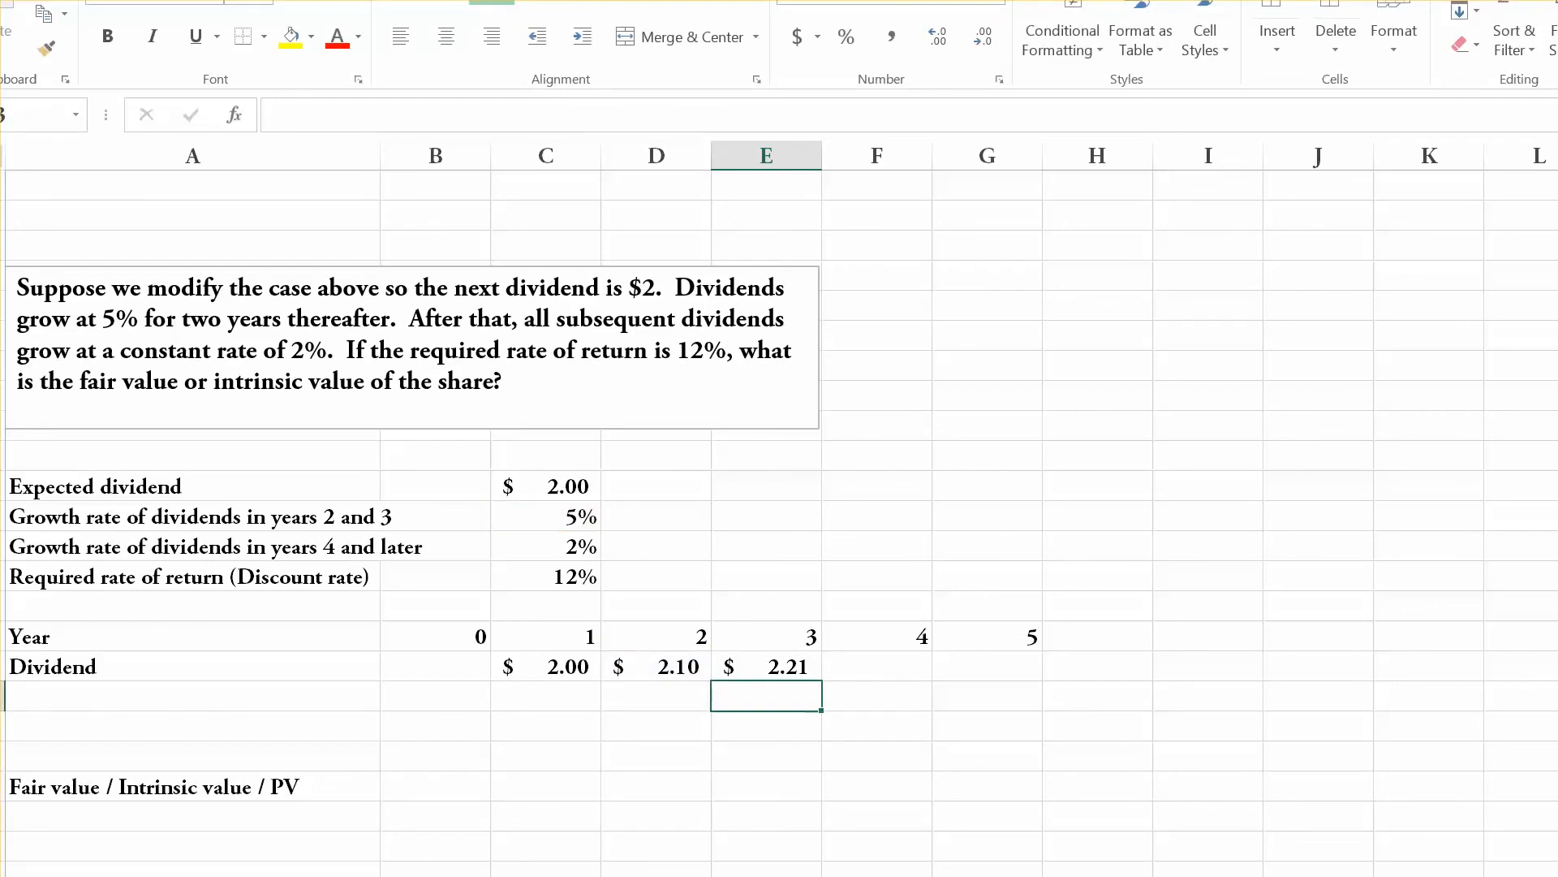
Calculate the modified case's year 4 dividend in F32 with =E32*(1+C28), using the later growth rate.
click(877, 666)
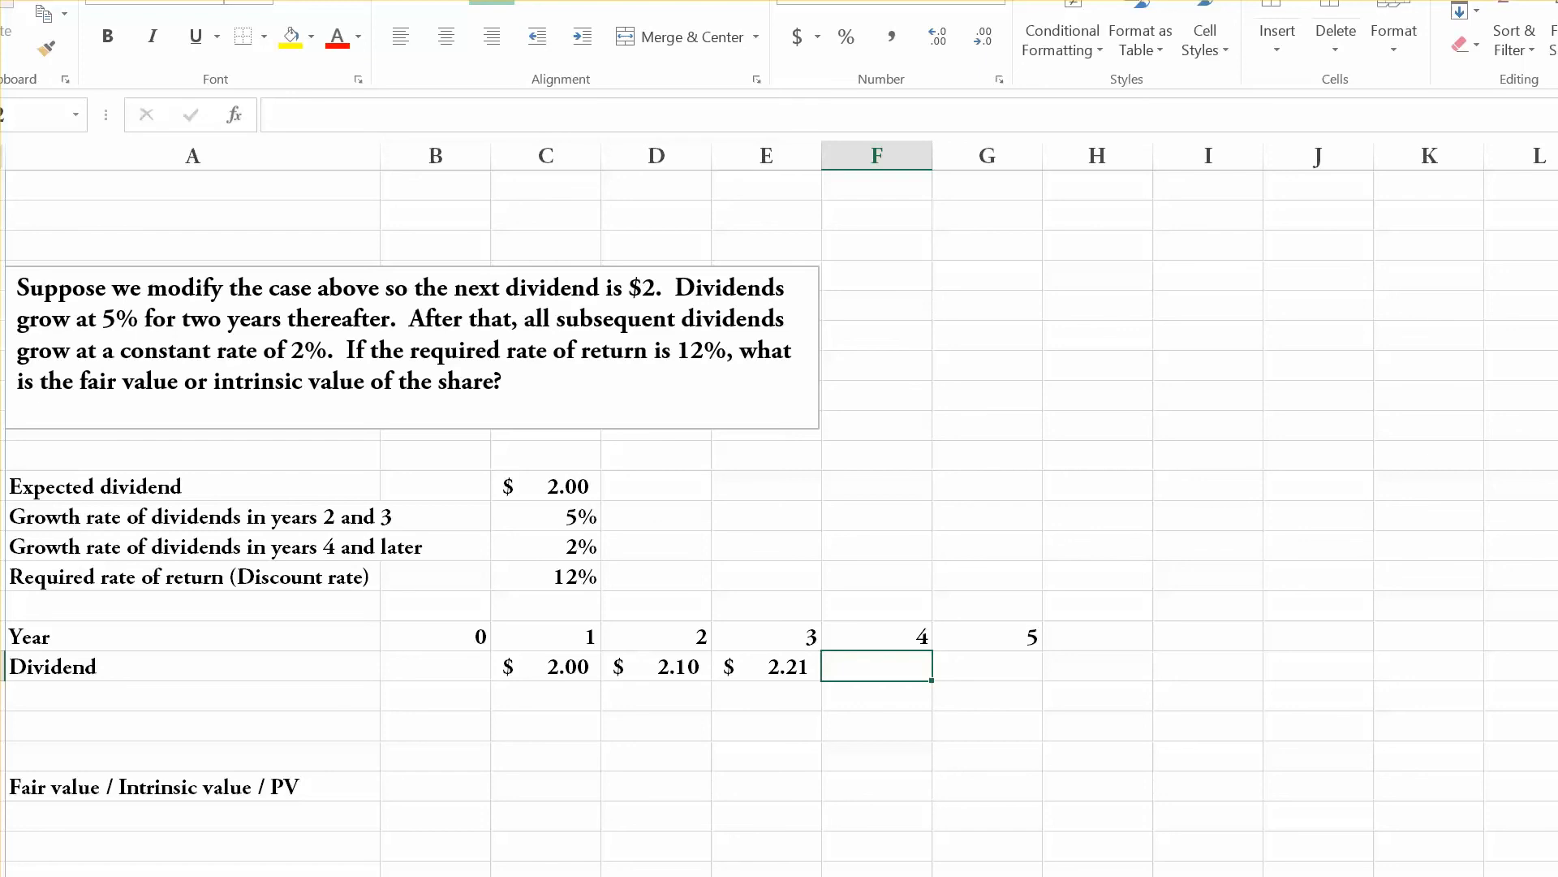
text(=)
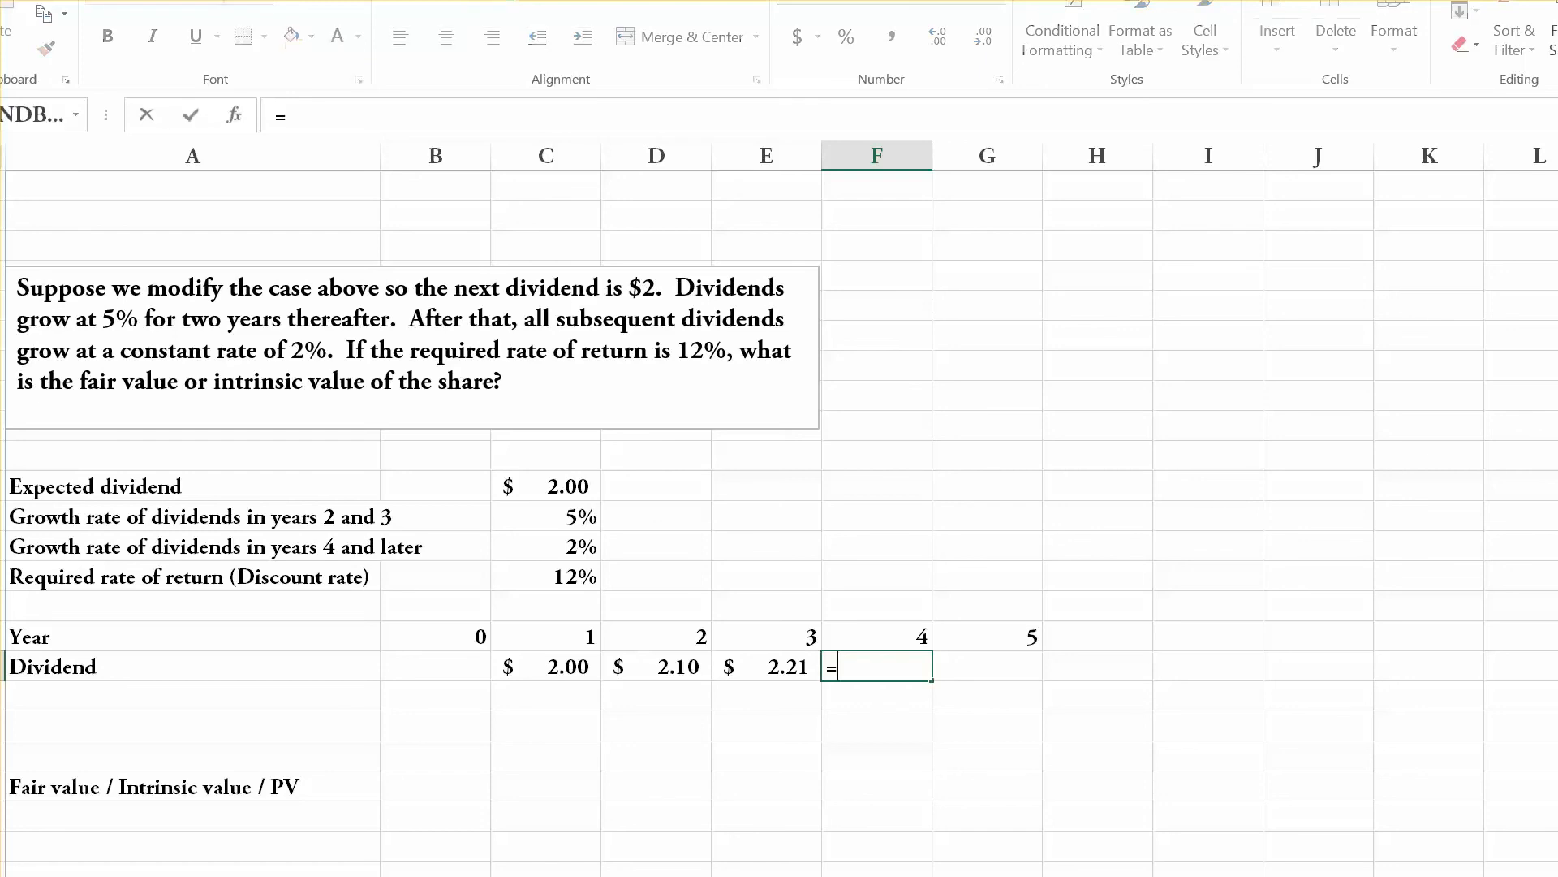
key(Left)
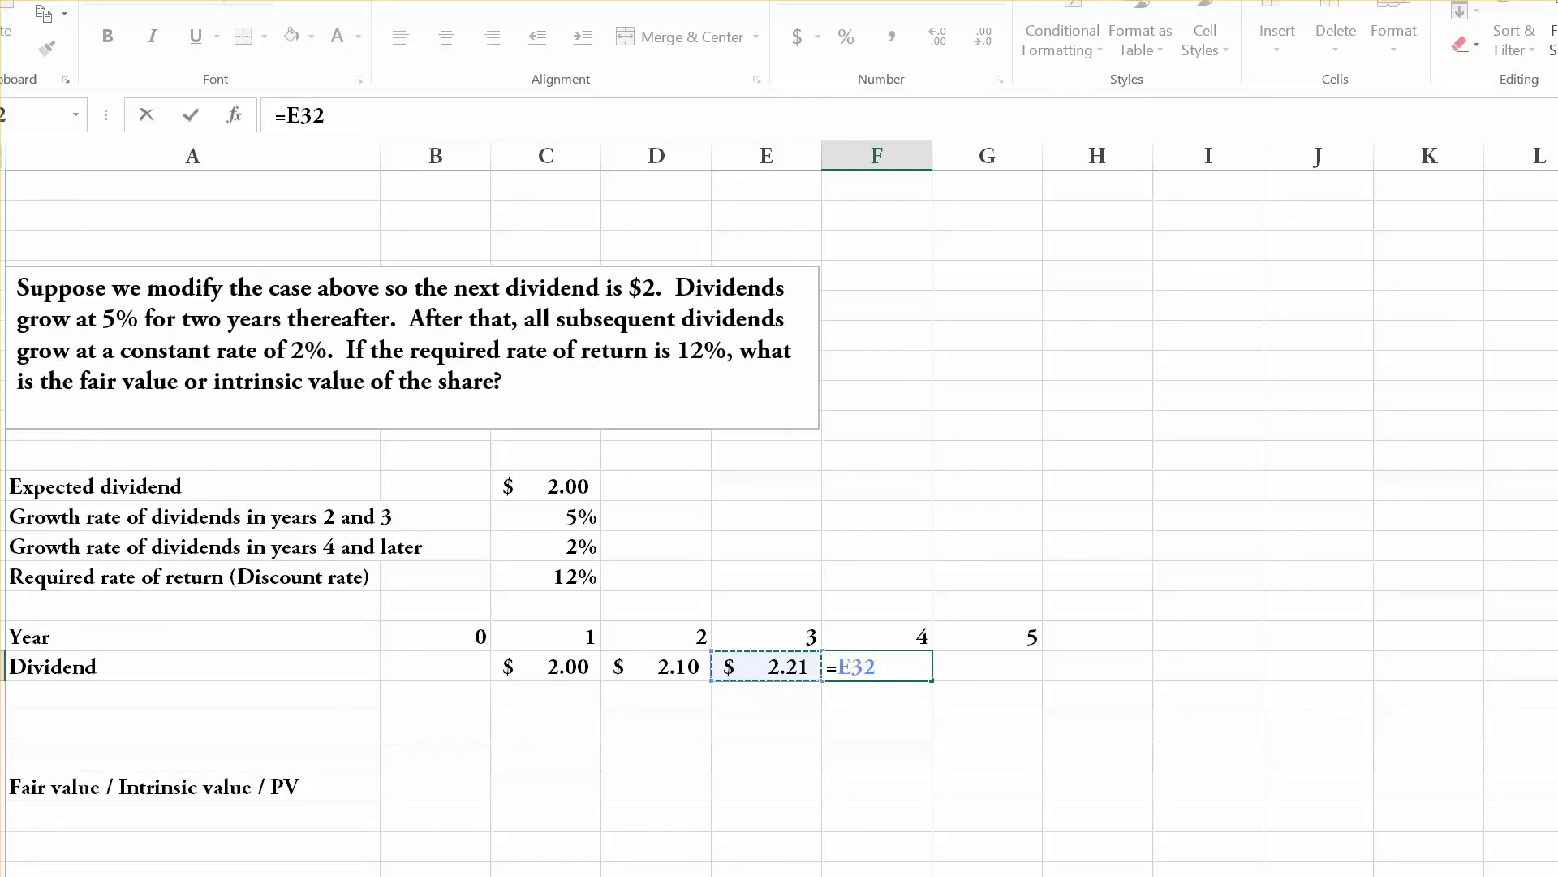
text(*(1+)
key(Up)
key(Up)
key(Up)
key(Up)
key(Left)
key(Left)
key(Left)
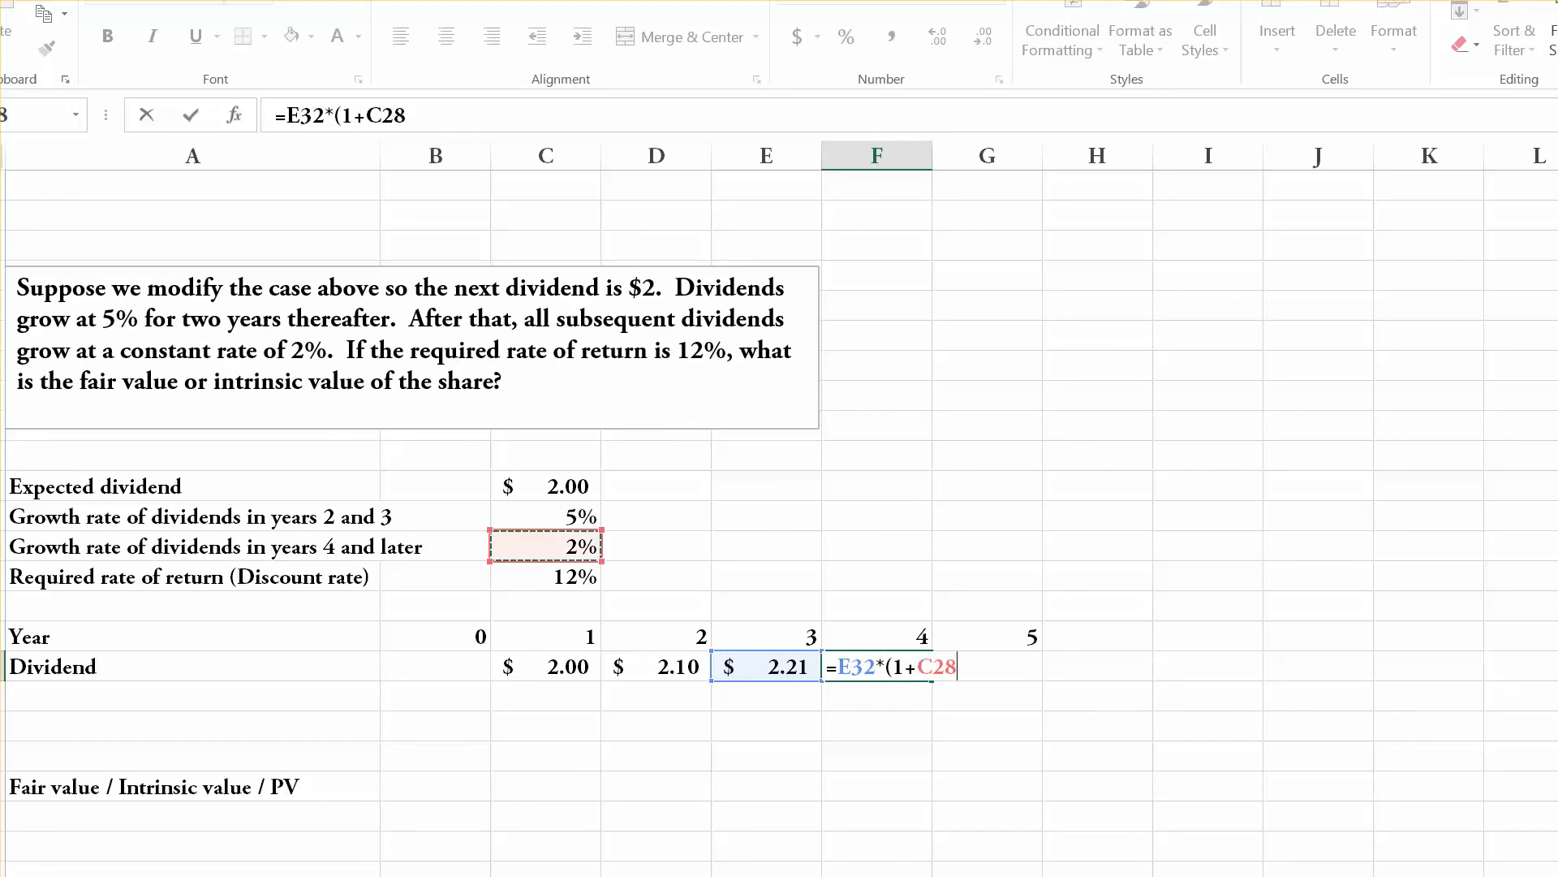
text())
key(Return)
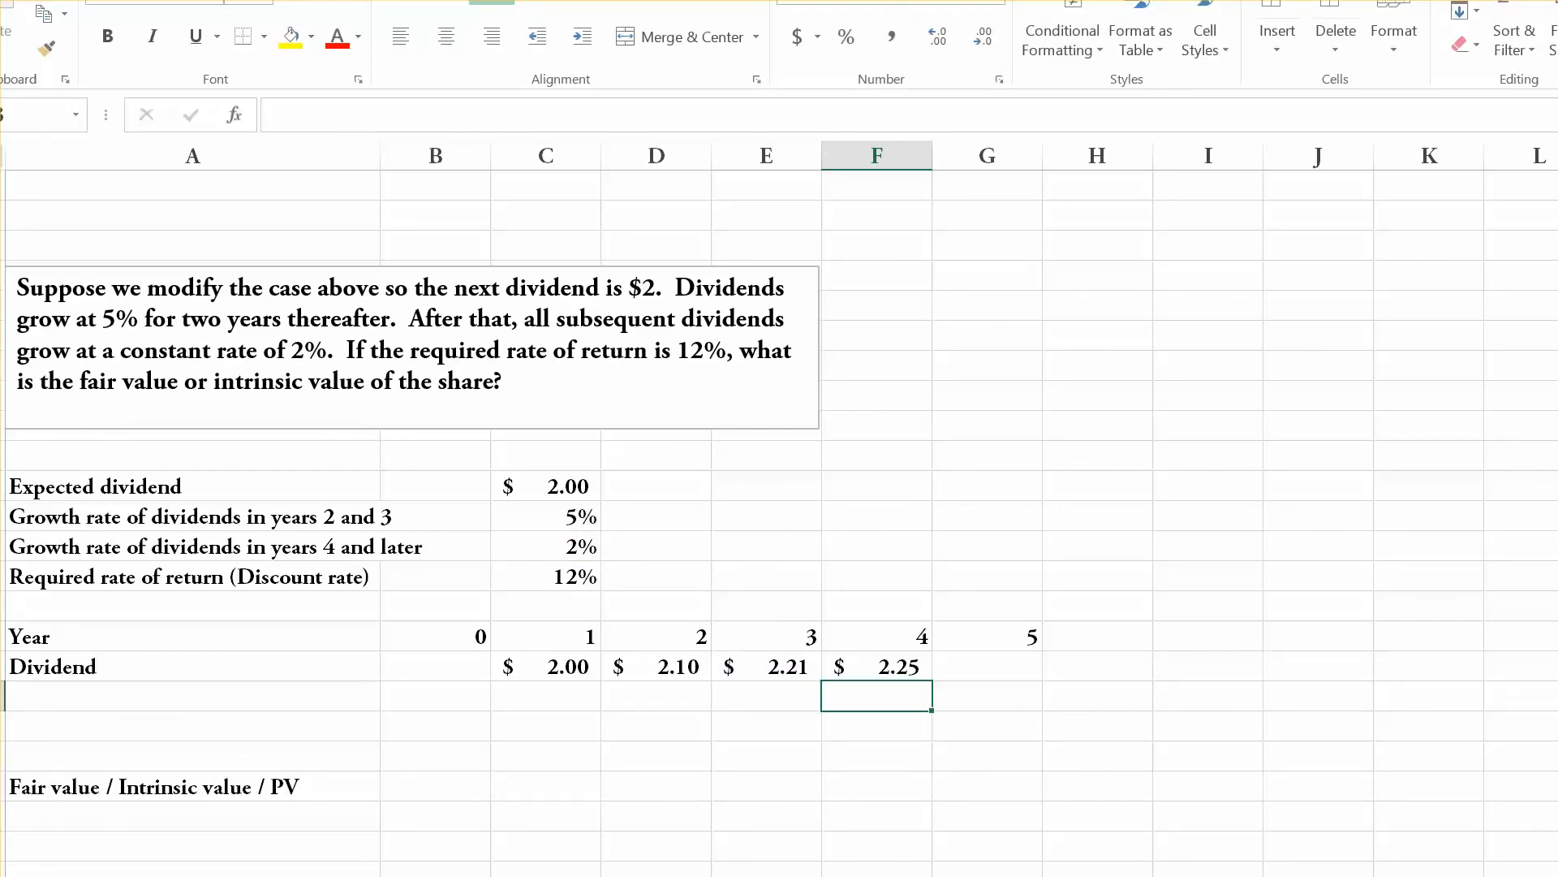
Enter "....." in G32 to show that the dividends continue from year 5 onward.
click(987, 667)
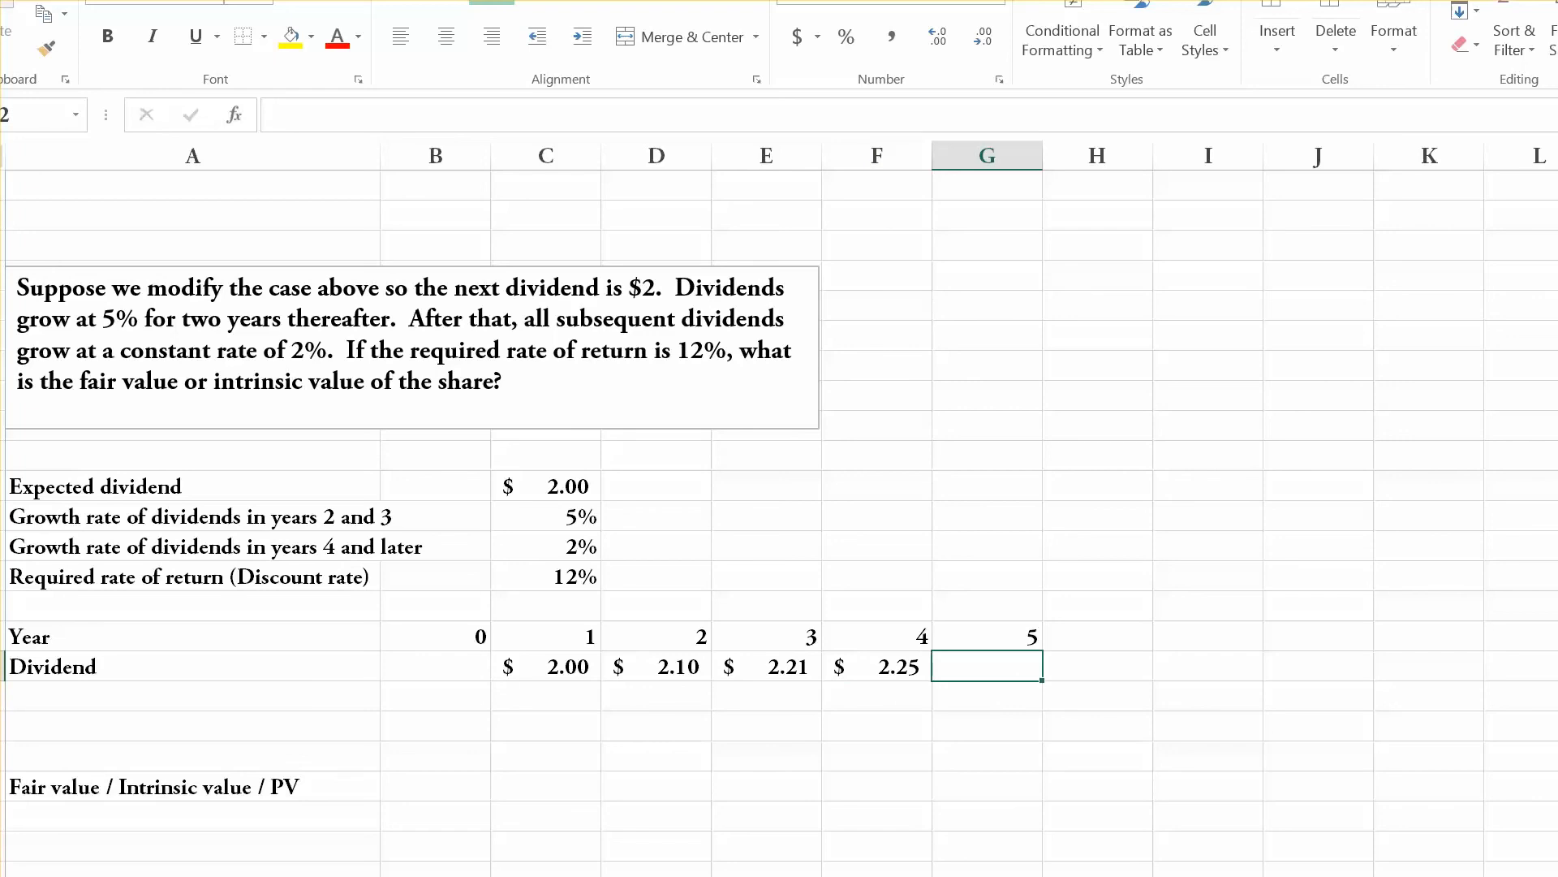
text(.....)
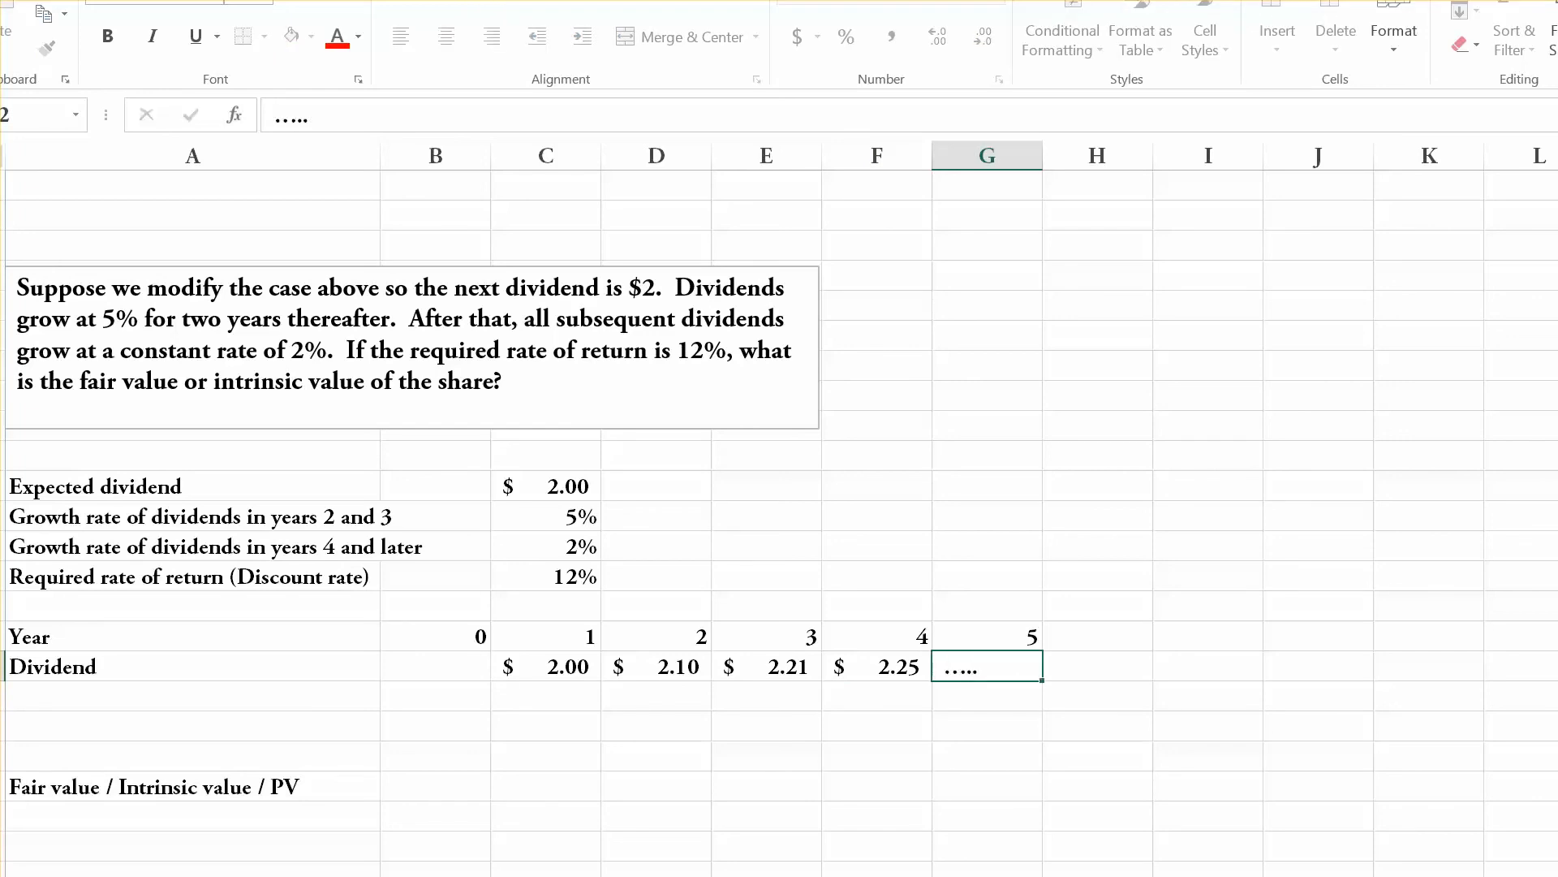
key(Return)
Review the modified case's continuing dividend stream and the fair value cell B36 at year 0.
key(Up)
key(Right)
key(Right)
key(Right)
key(Right)
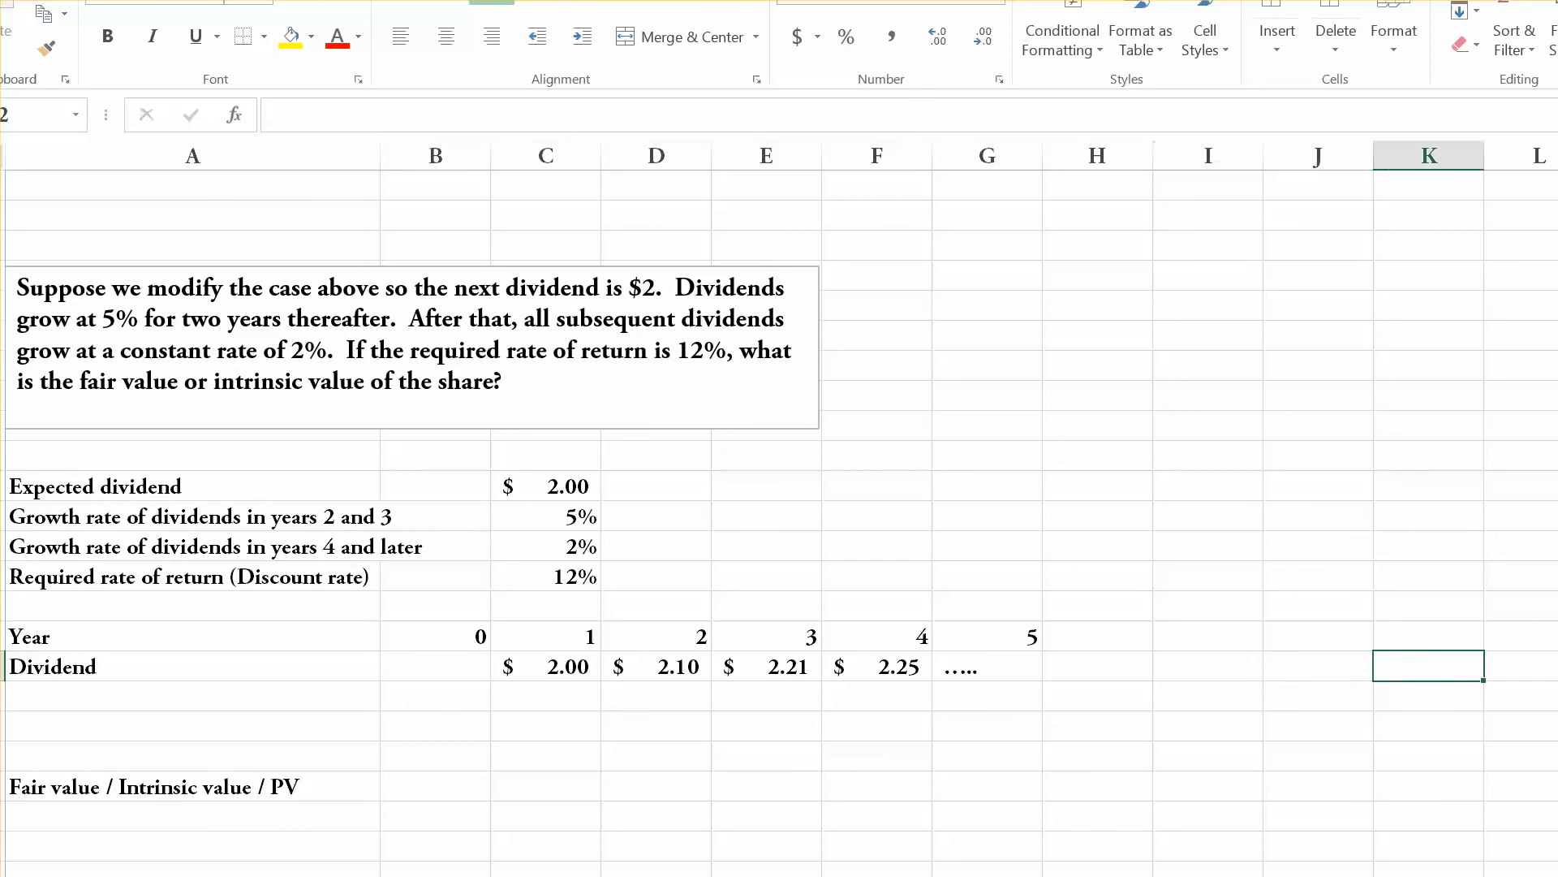
key(Left)
key(Left)
key(Left)
key(Left)
key(Up)
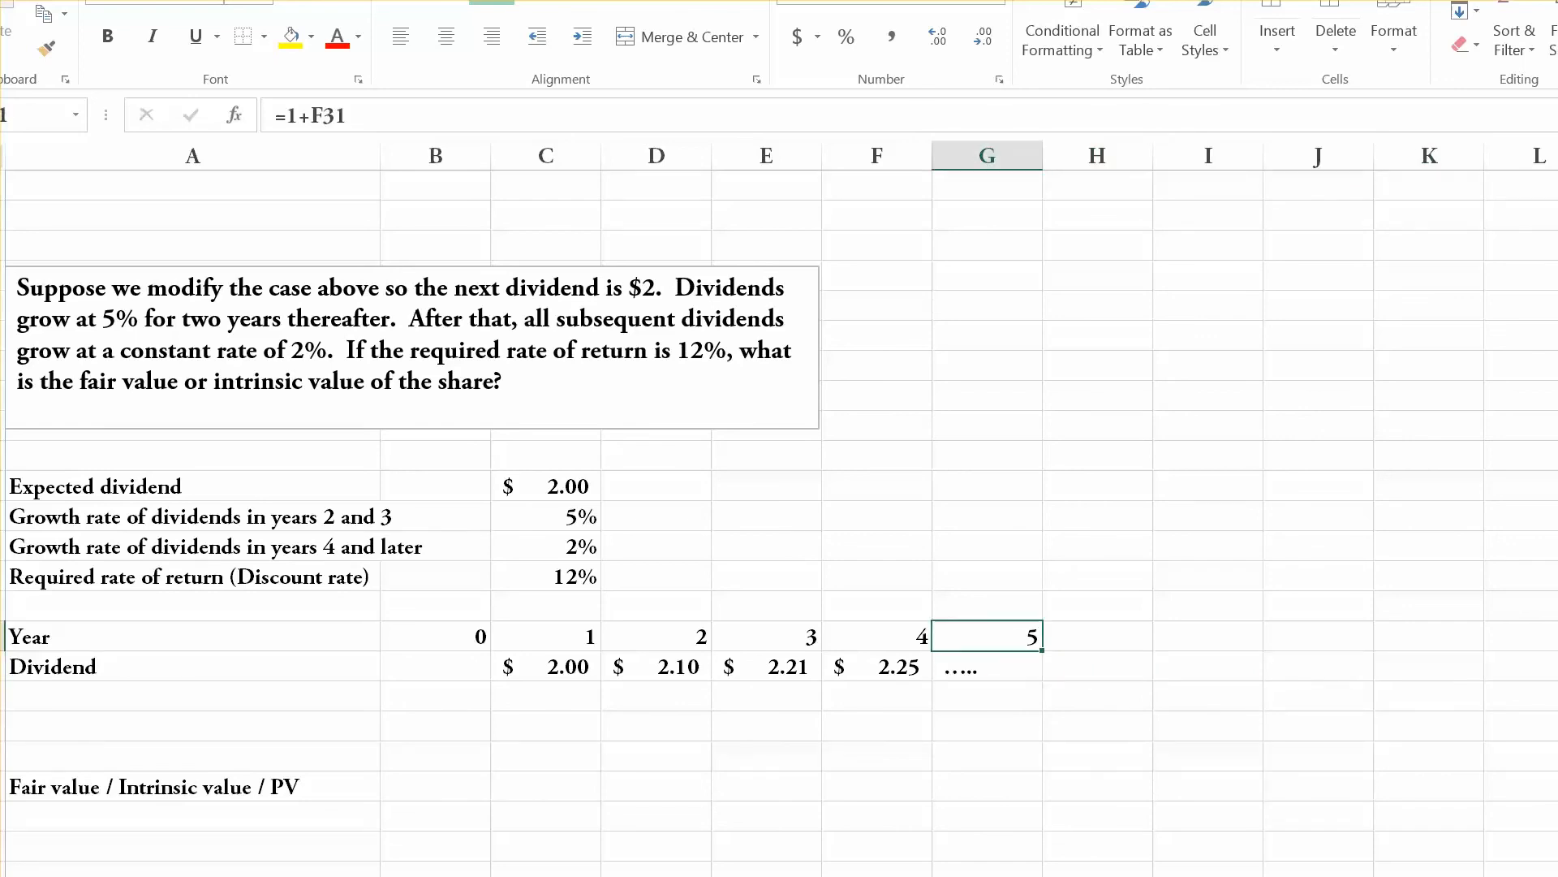
key(Down)
key(Down)
key(Left)
key(Left)
key(Left)
key(Left)
key(Left)
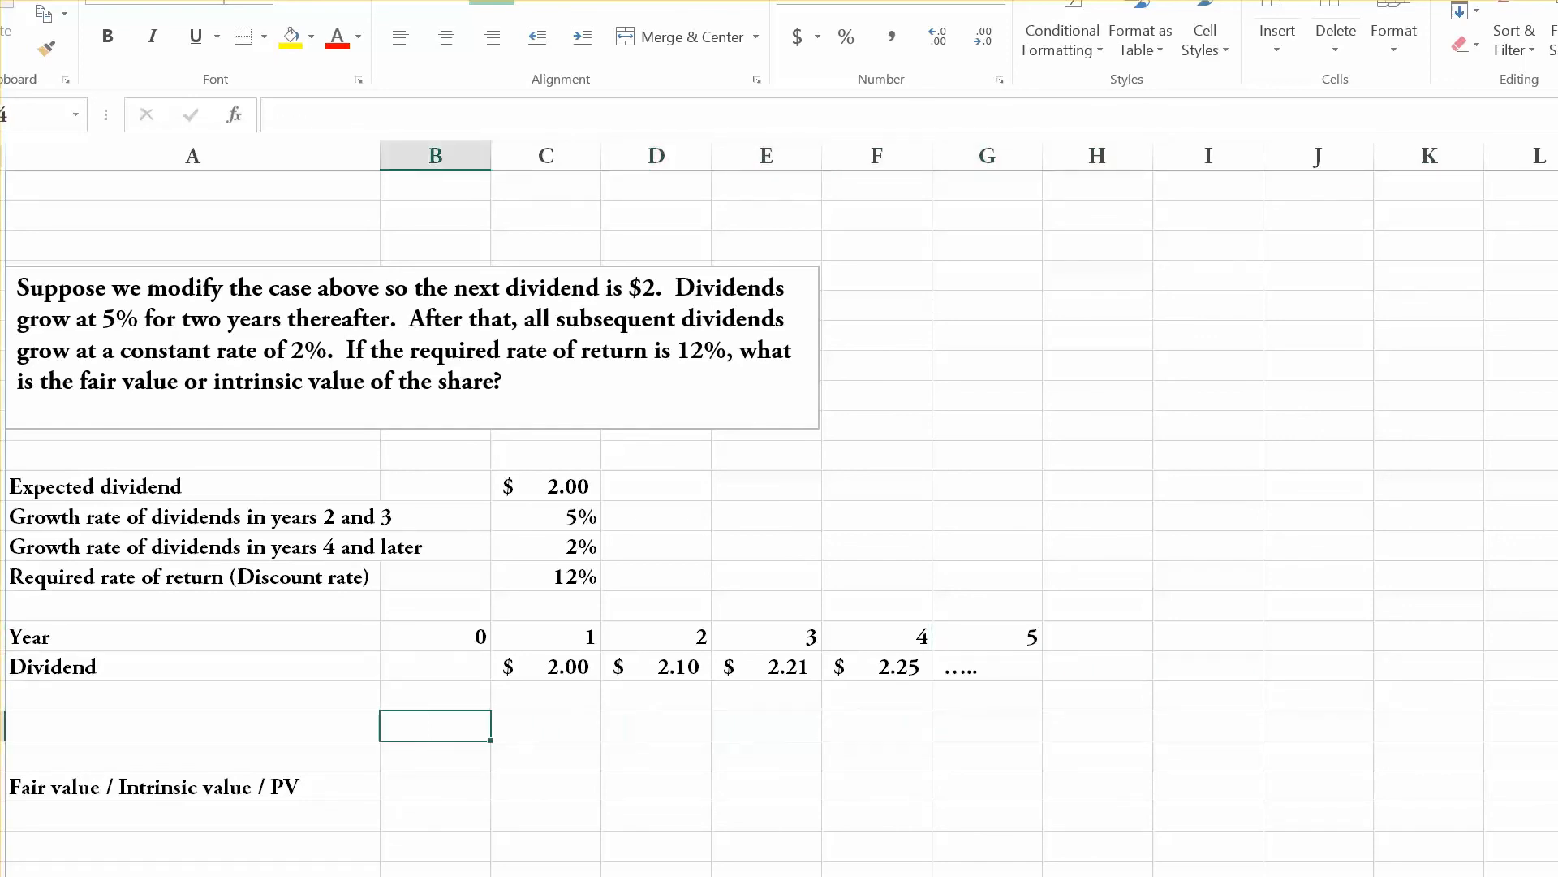
key(Down)
key(Down)
key(Down)
key(Up)
key(Up)
key(Down)
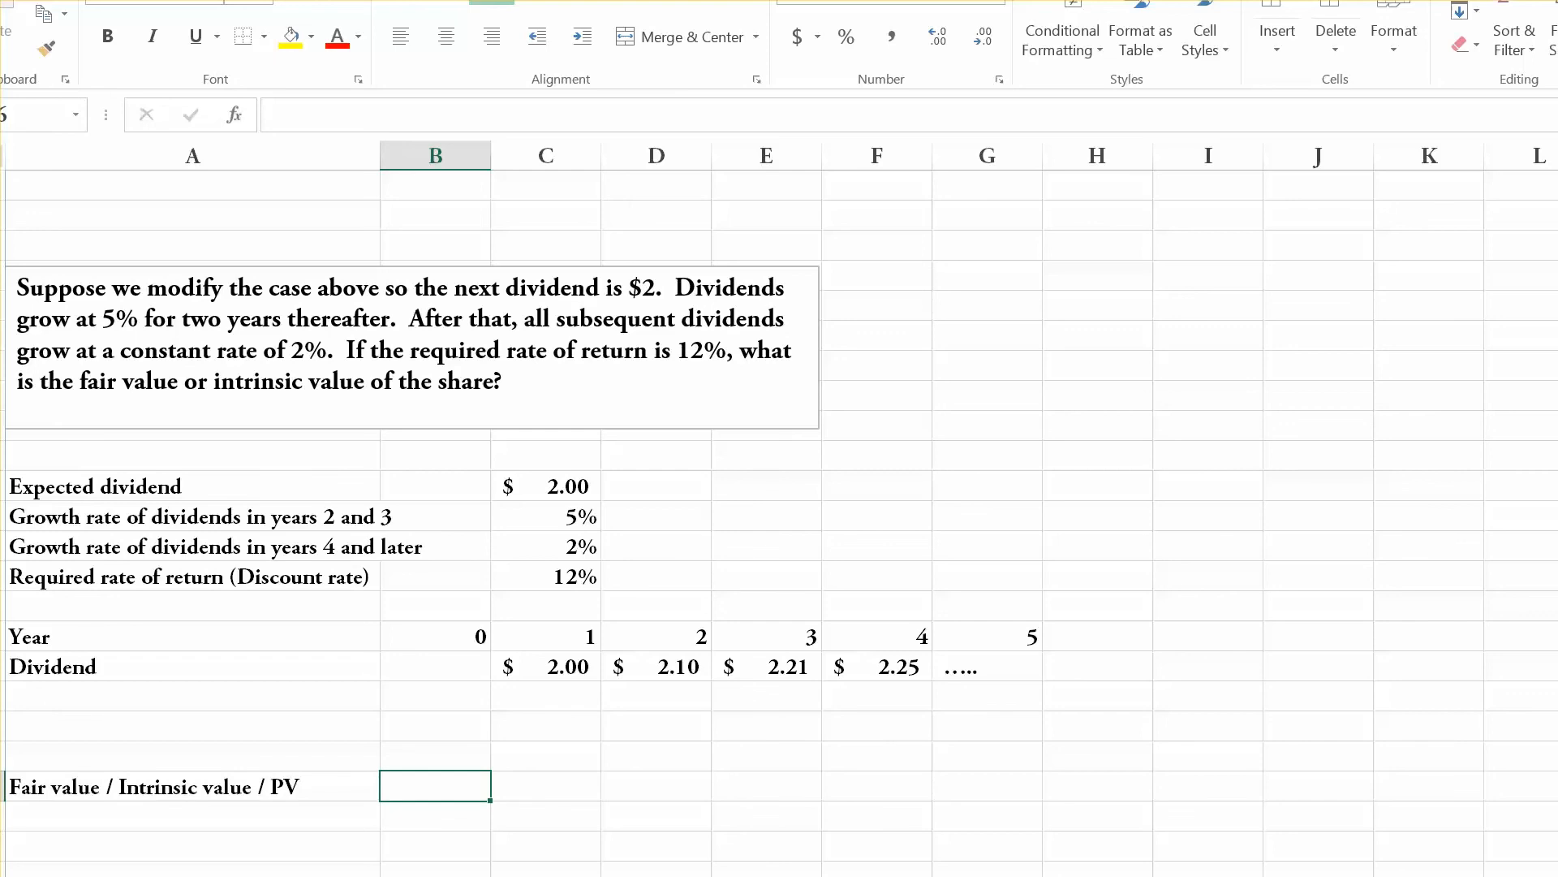
key(Up)
key(Up)
key(Up)
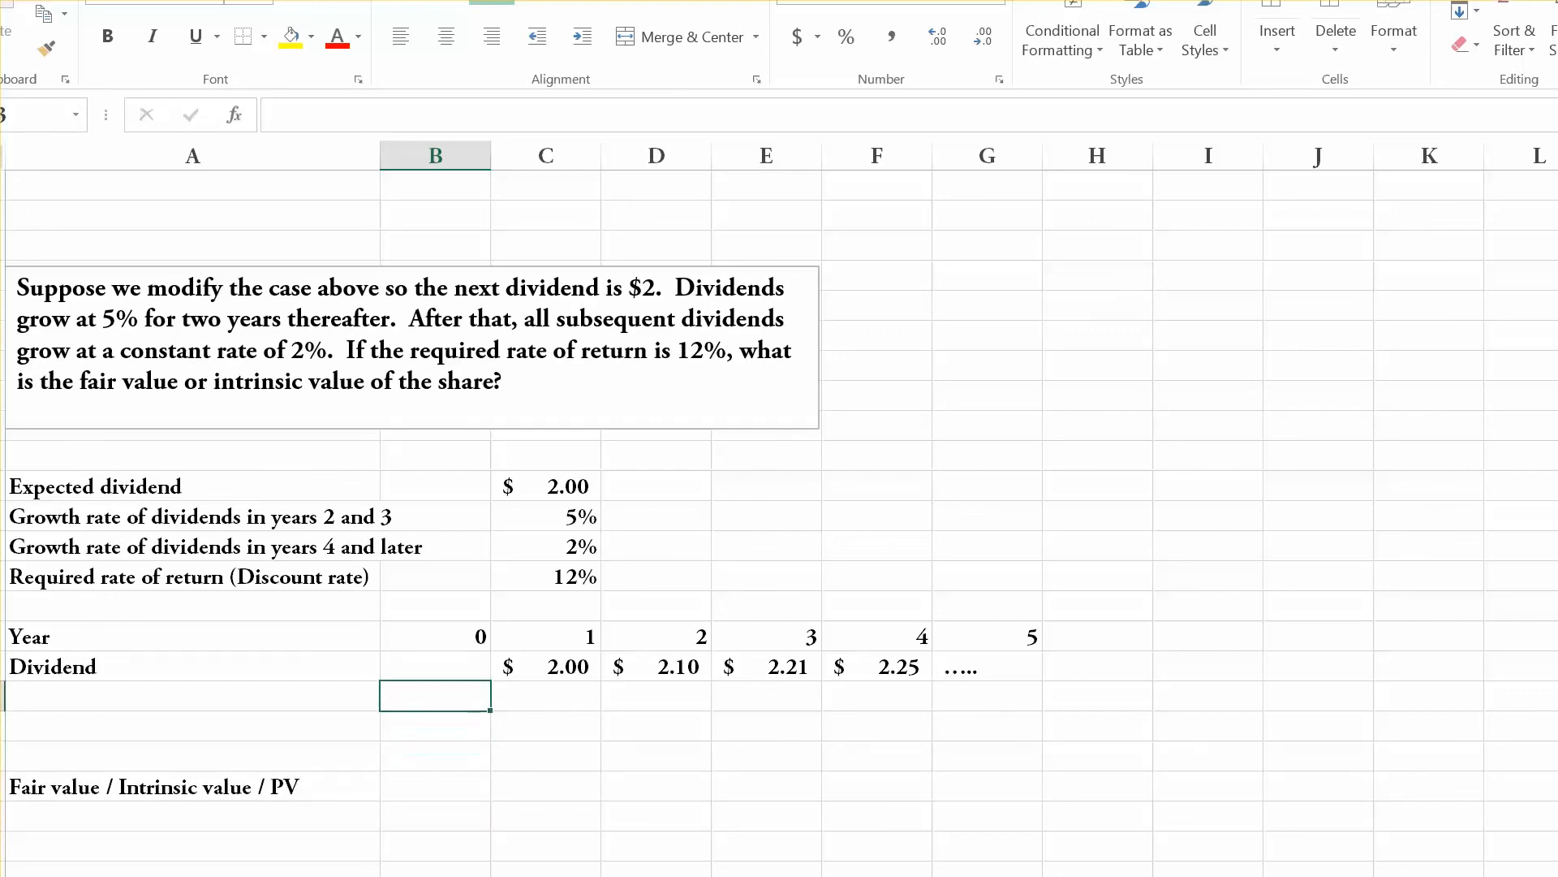
Examine the year 1 to year 4 dividends and the growth rate for years 4 and later.
key(Right)
key(Right)
key(Left)
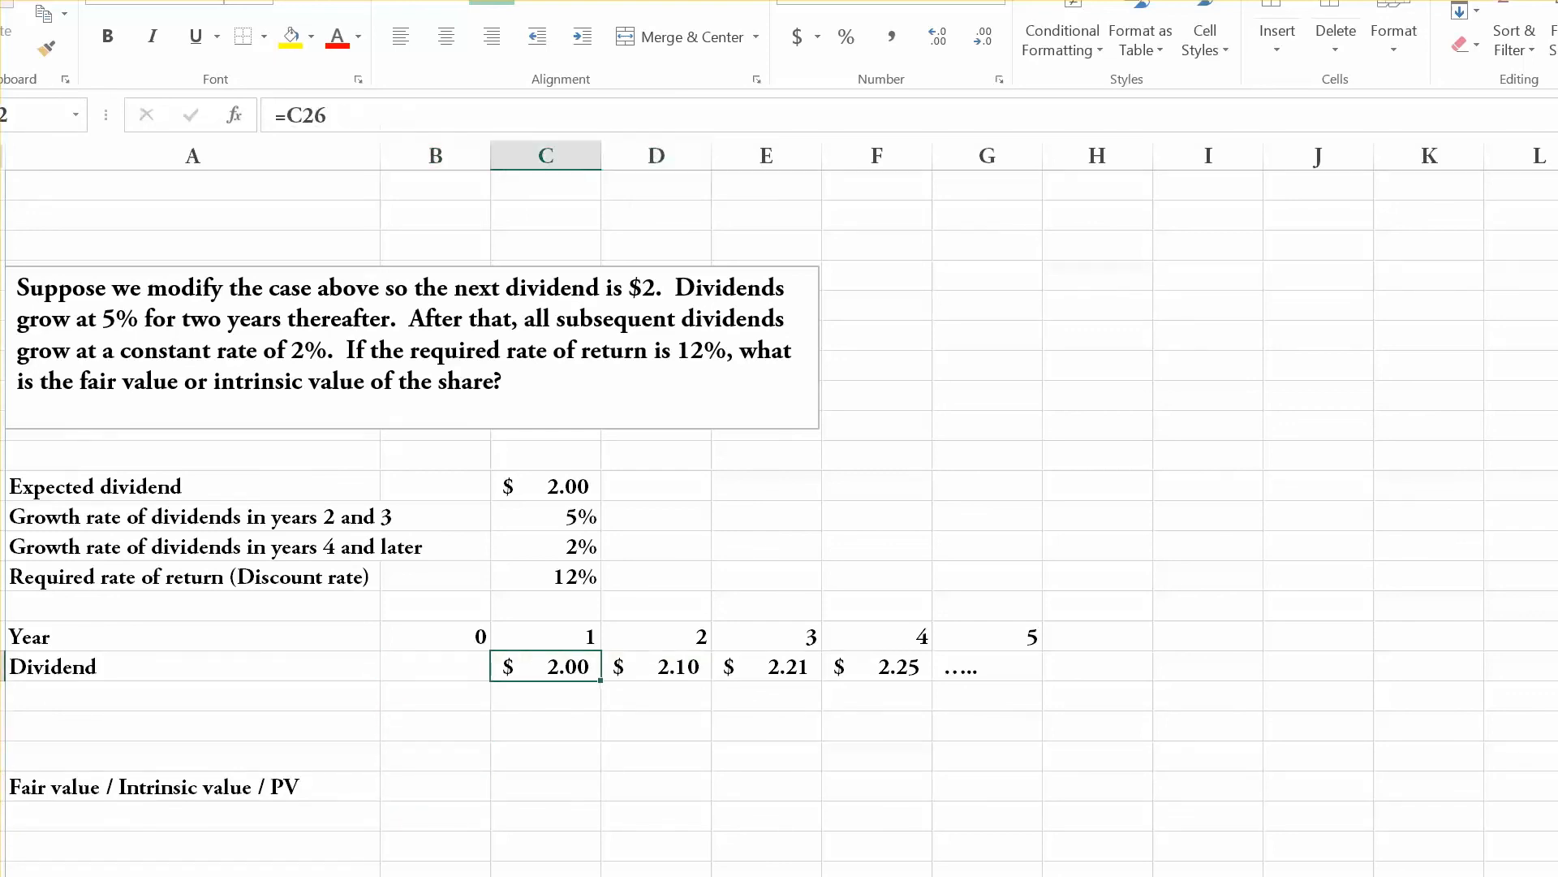
key(Up)
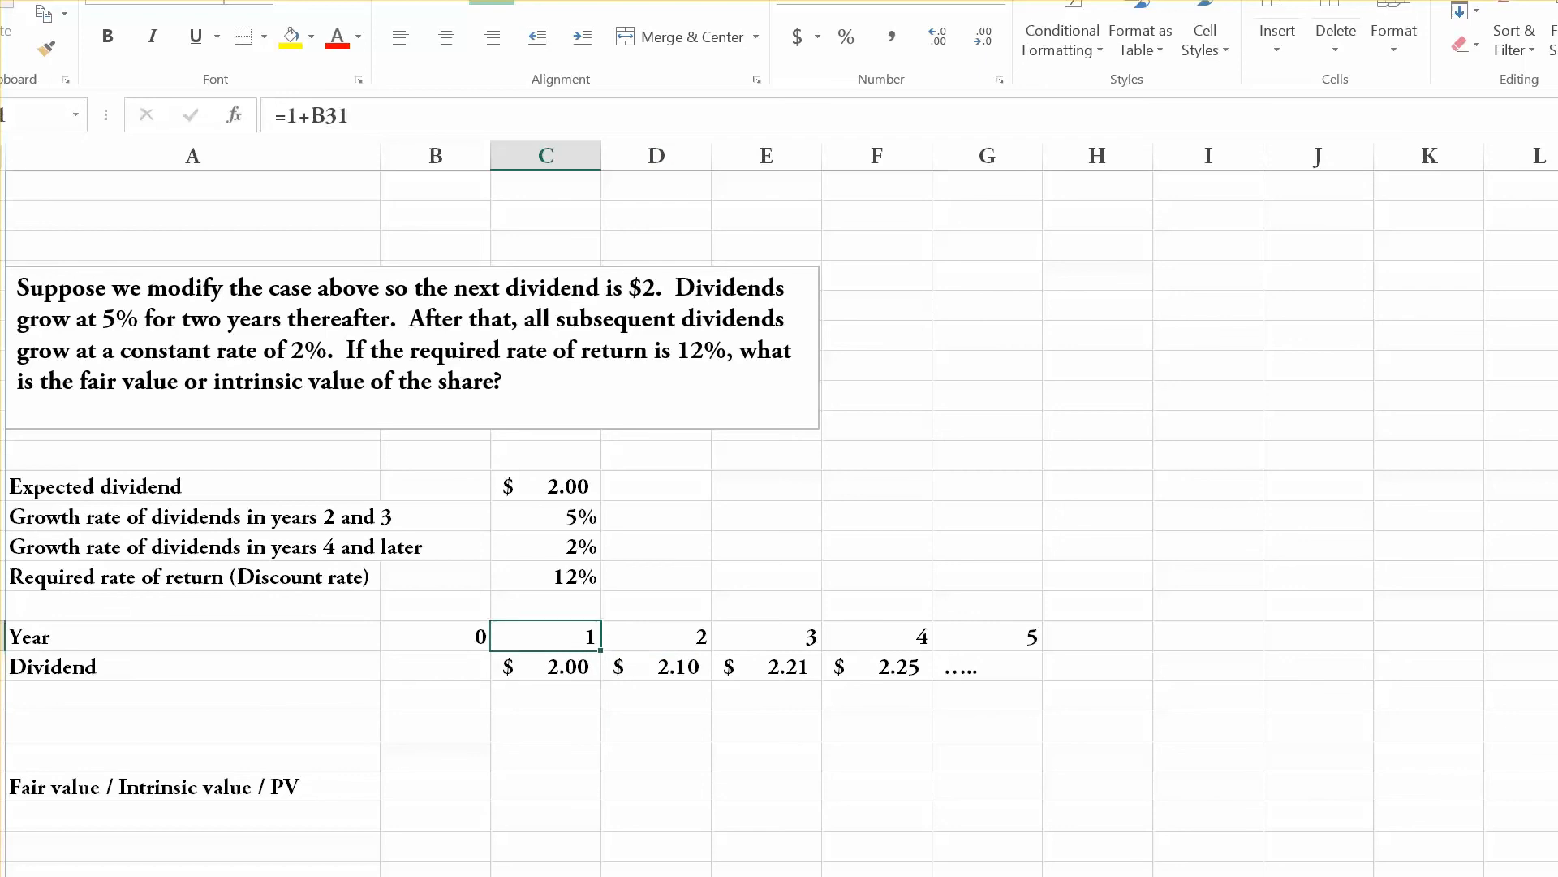
key(Down)
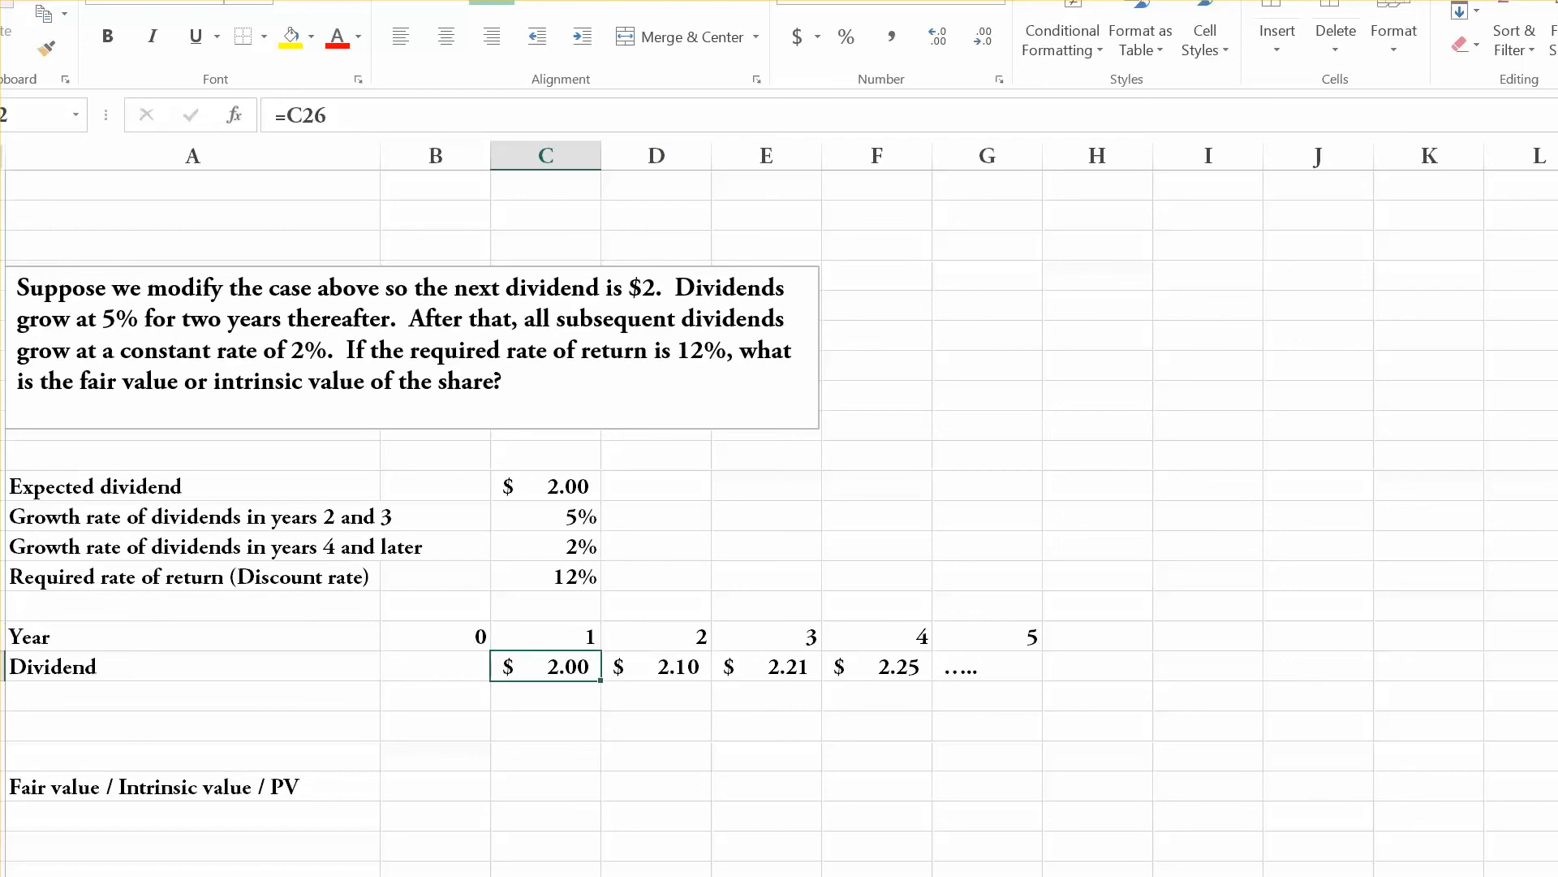
key(Right)
key(Right)
key(Right)
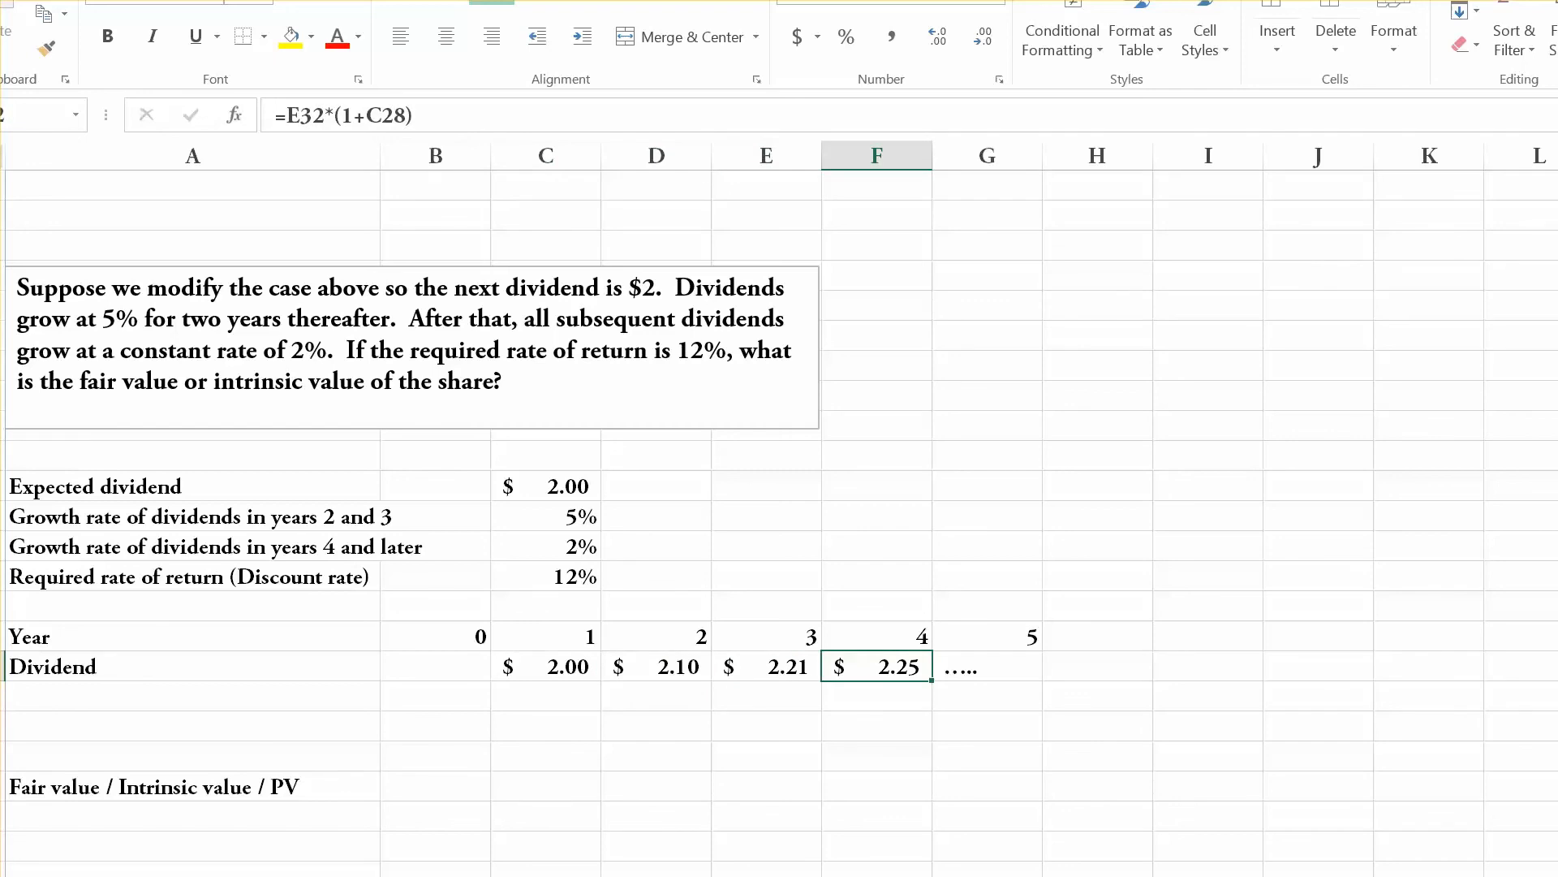
key(Right)
key(Left)
click(545, 546)
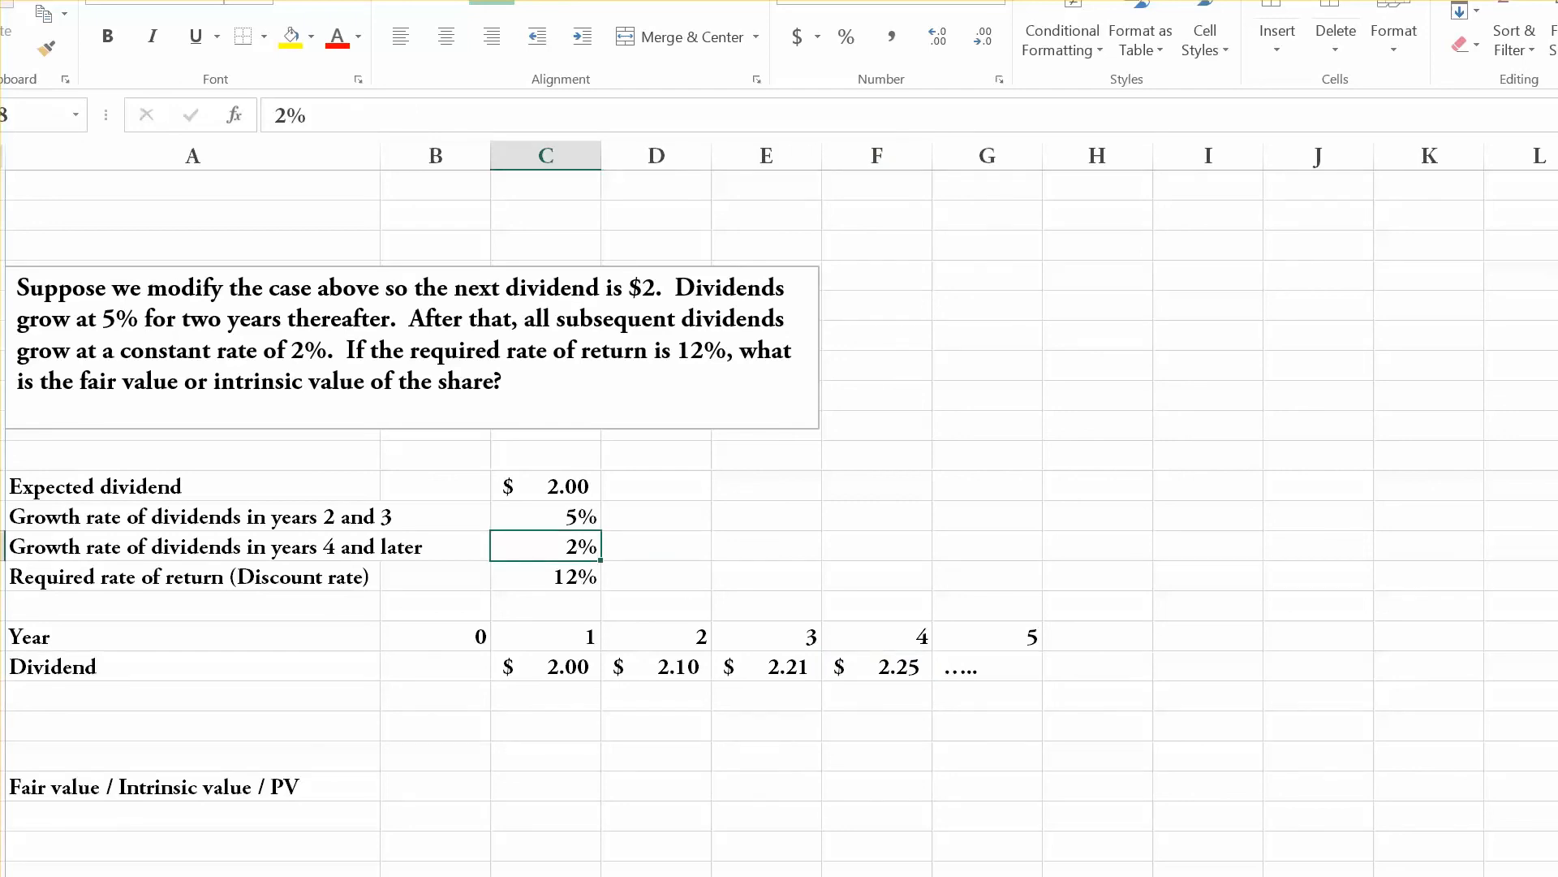
click(876, 666)
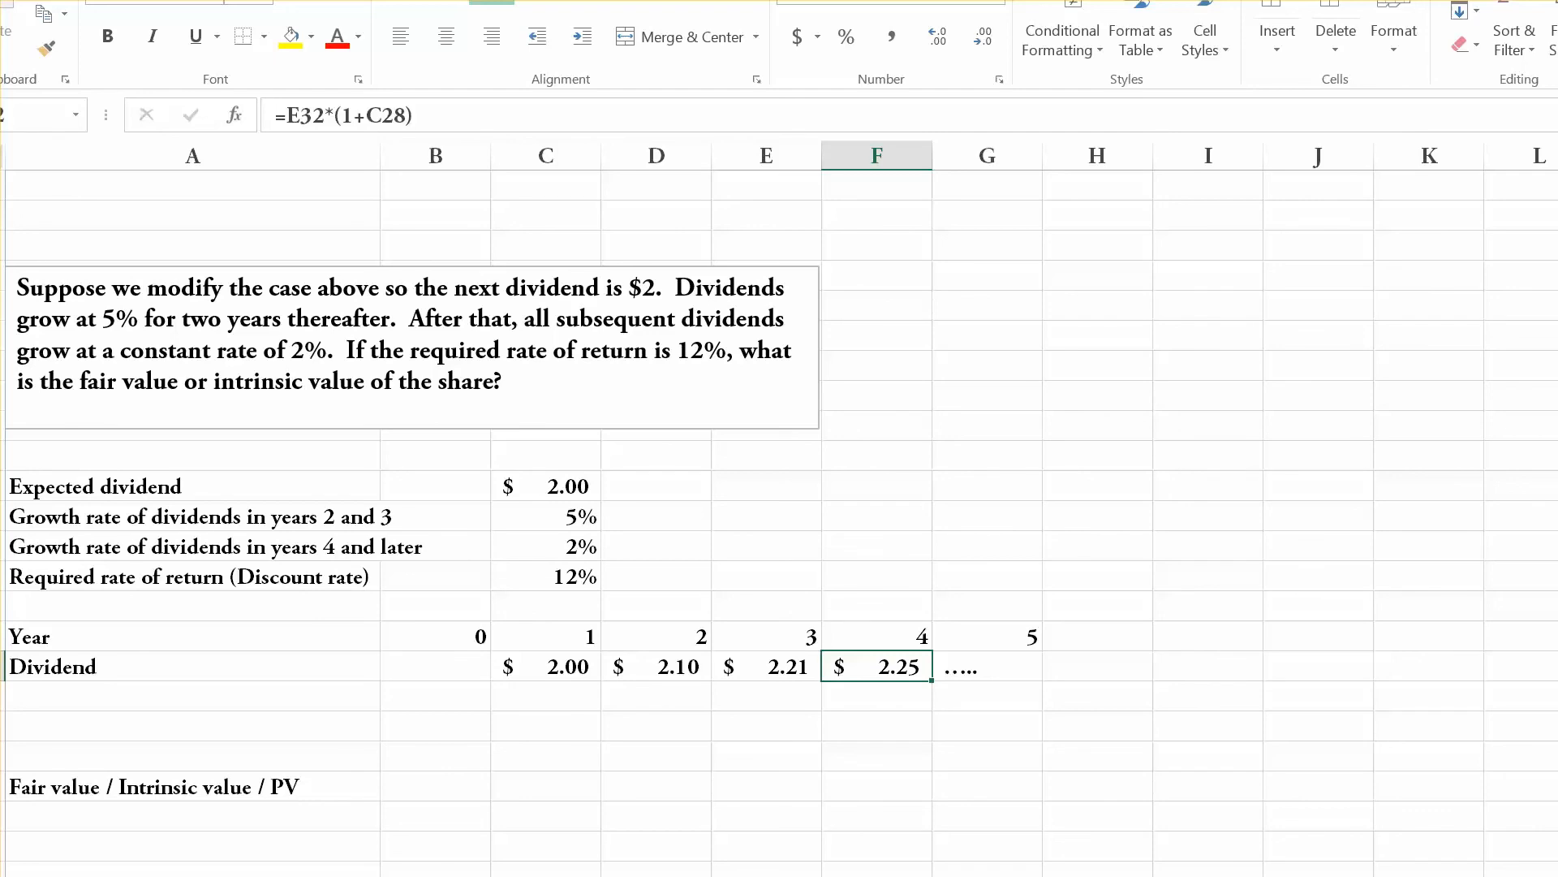
Calculate the year 3 value of the dividends from year 4 onward in E33 with =F32/(C29-C28).
click(767, 697)
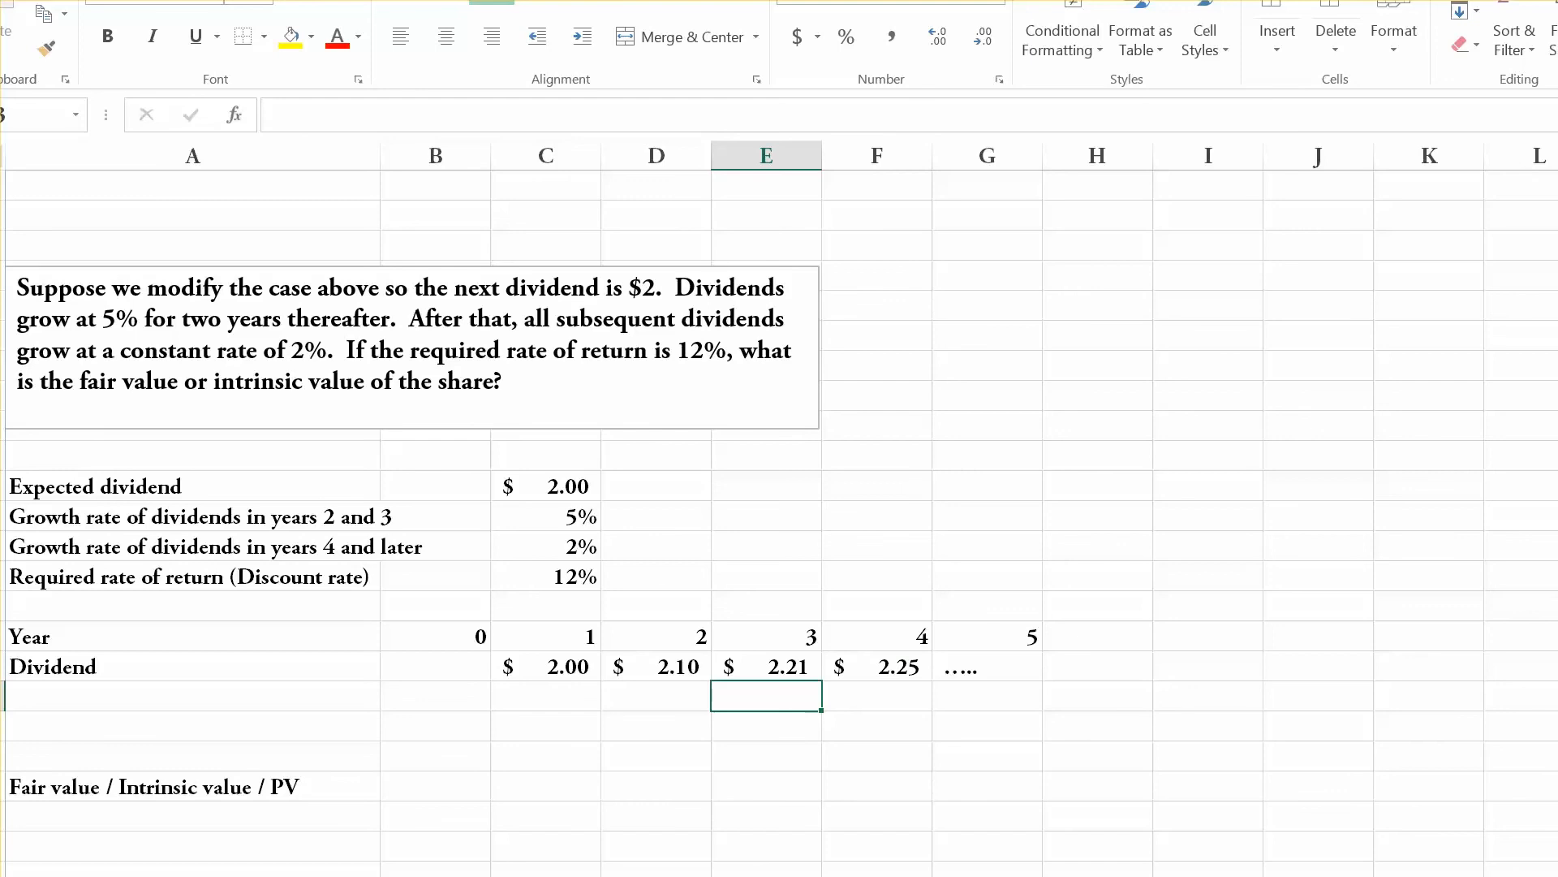
text(=)
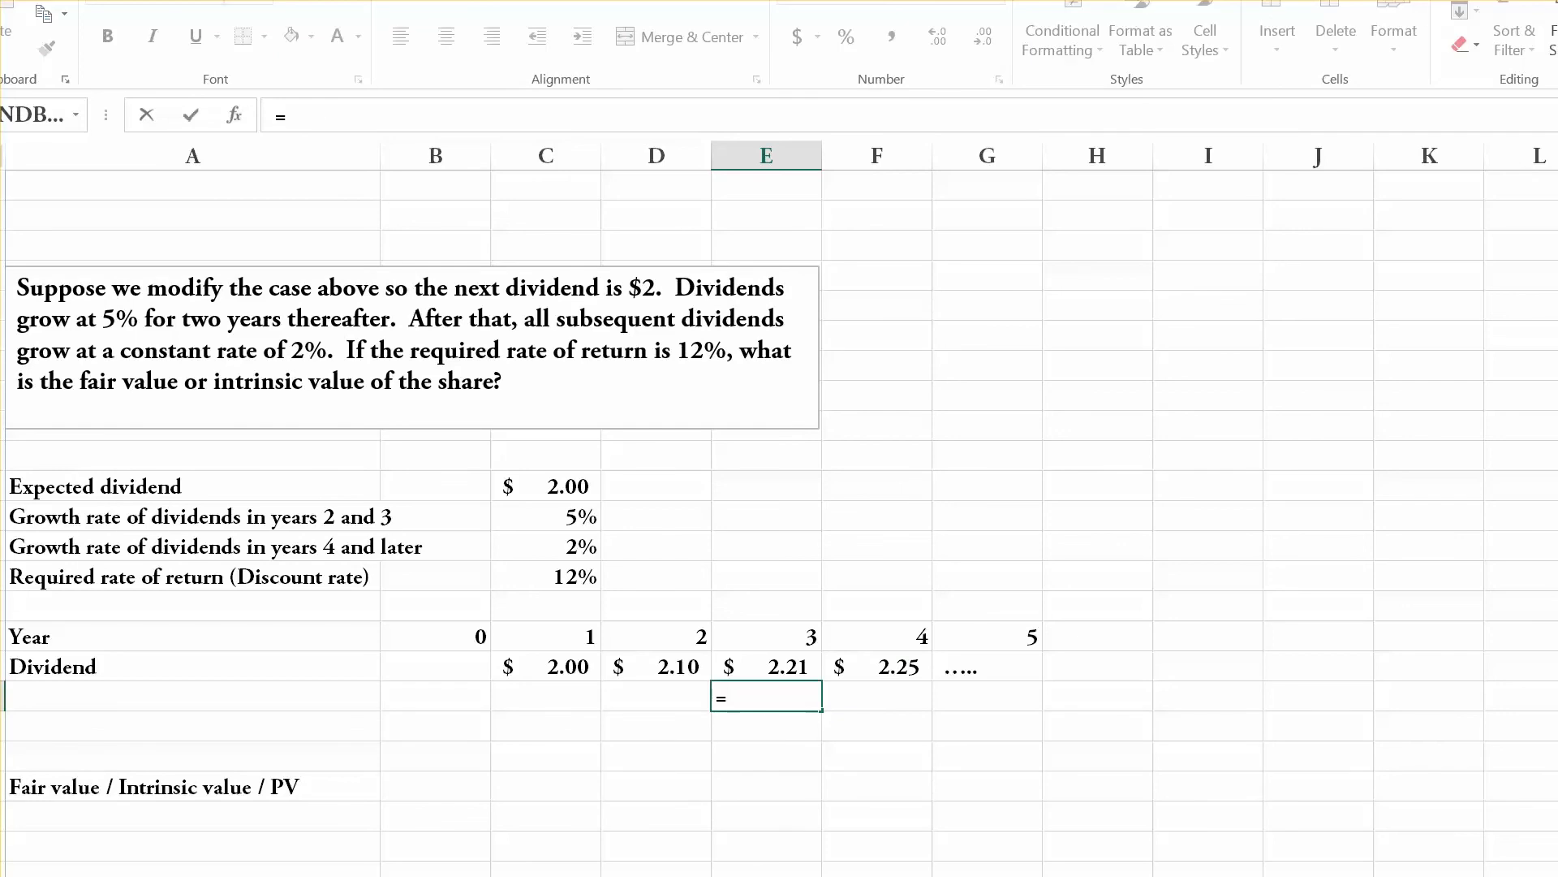
click(876, 667)
text(/)
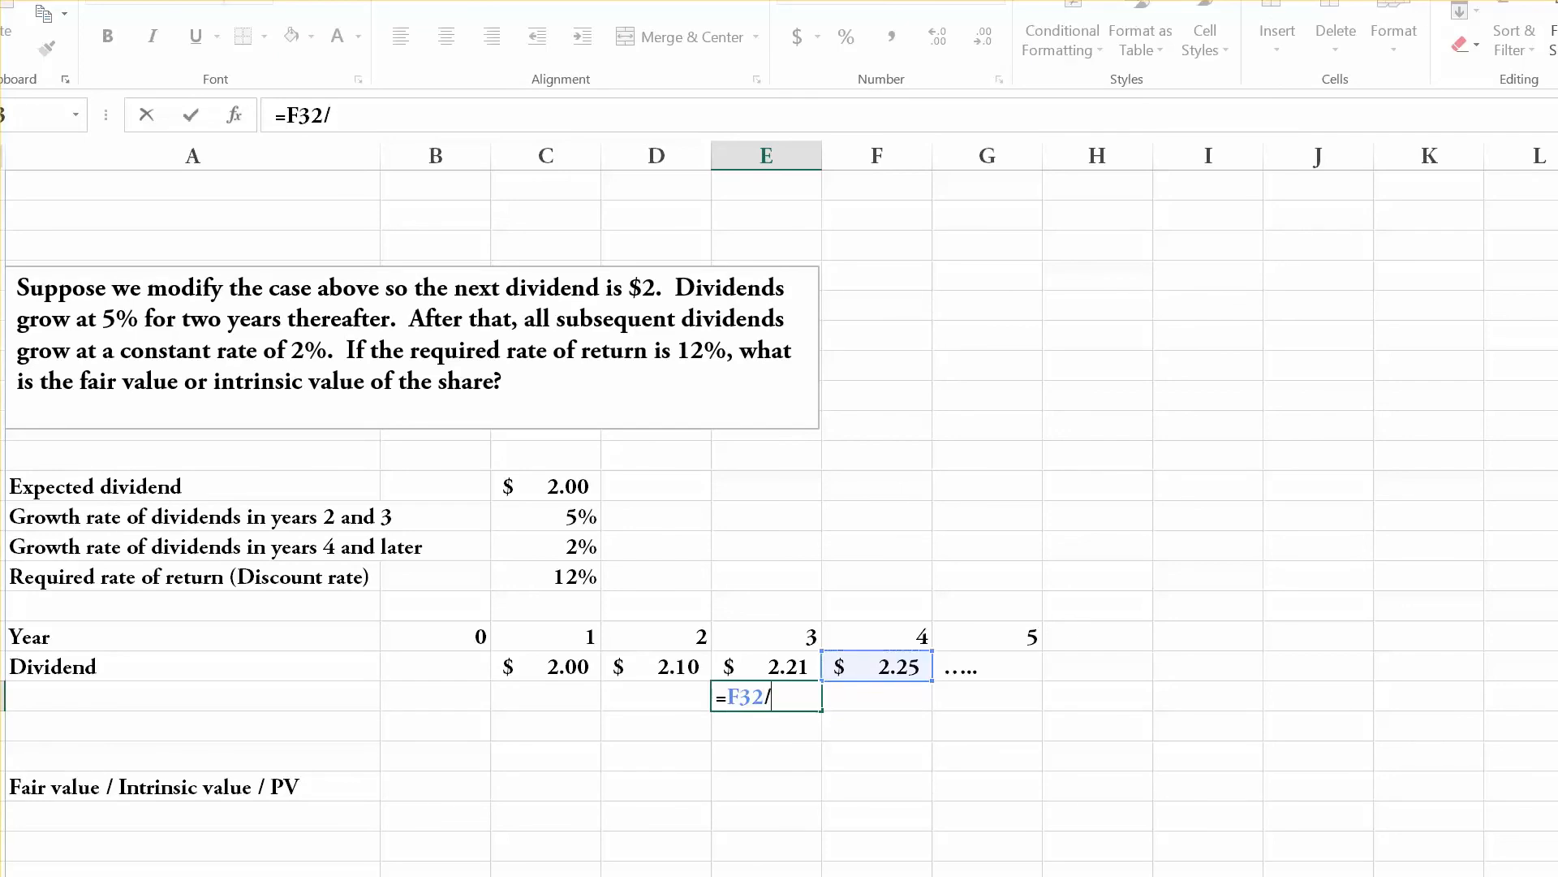
text(()
click(546, 576)
text(-)
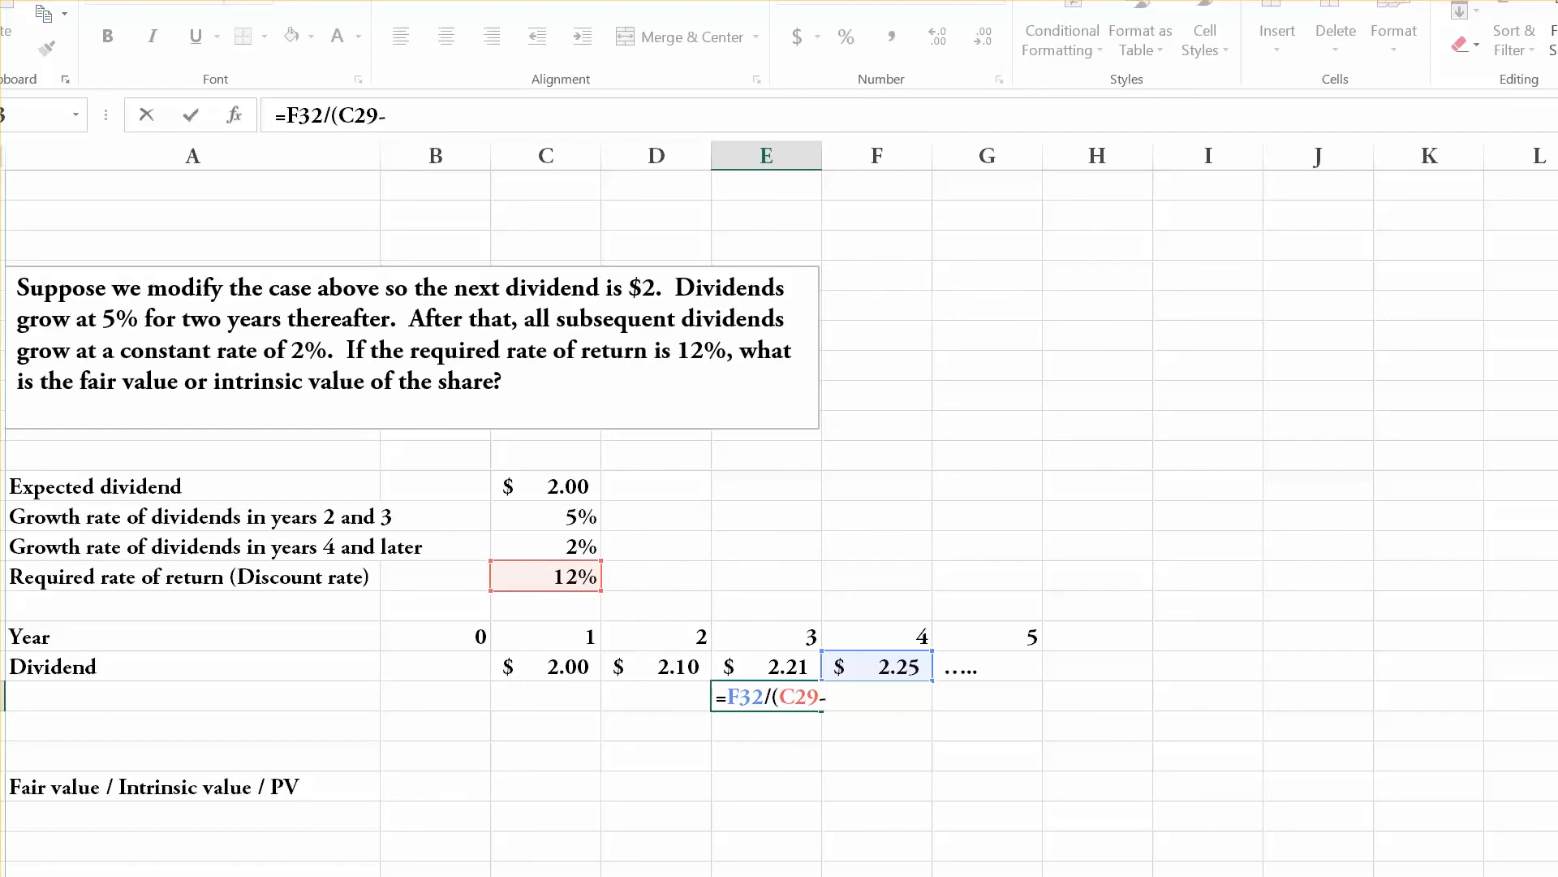
click(545, 546)
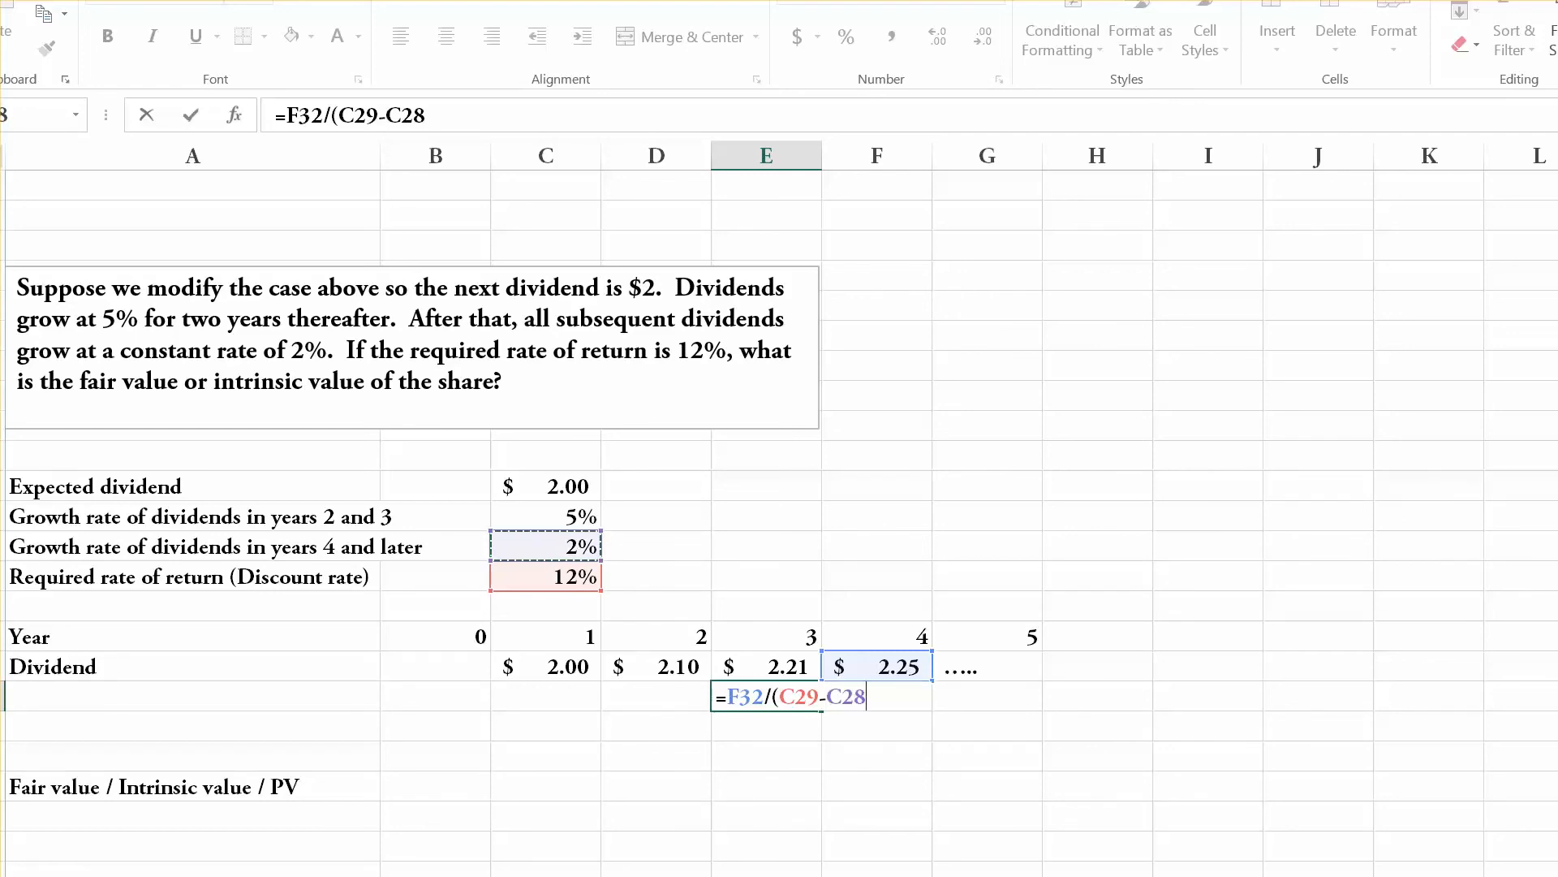
text())
key(Return)
Format the year 3 value in E33 as dollar currency and fill the cell yellow.
key(Up)
key(Up)
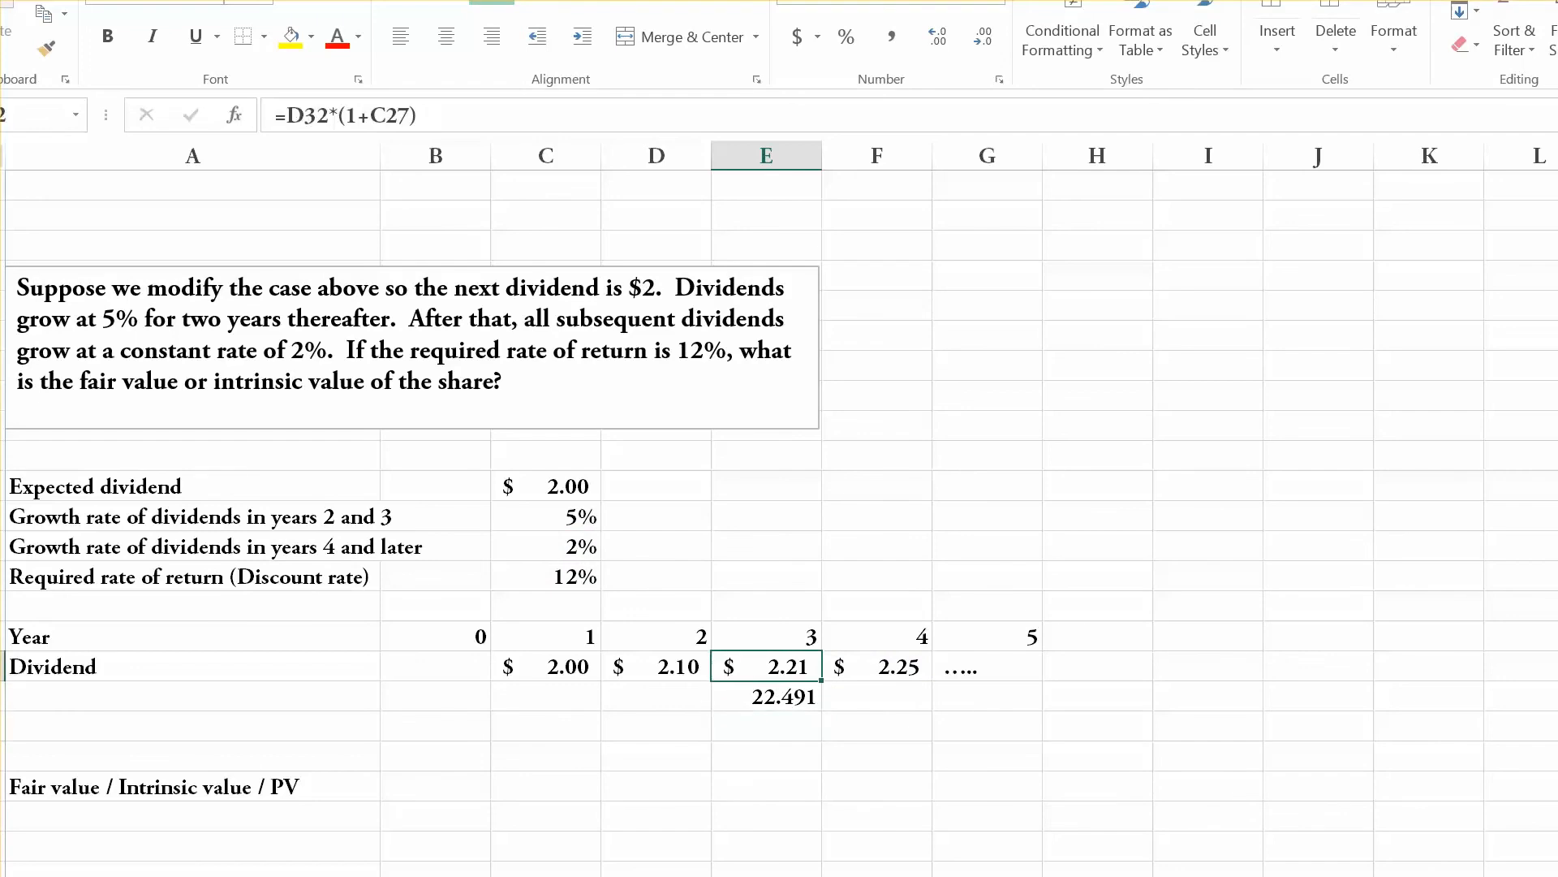
key(Left)
key(Left)
key(Right)
key(Right)
key(Down)
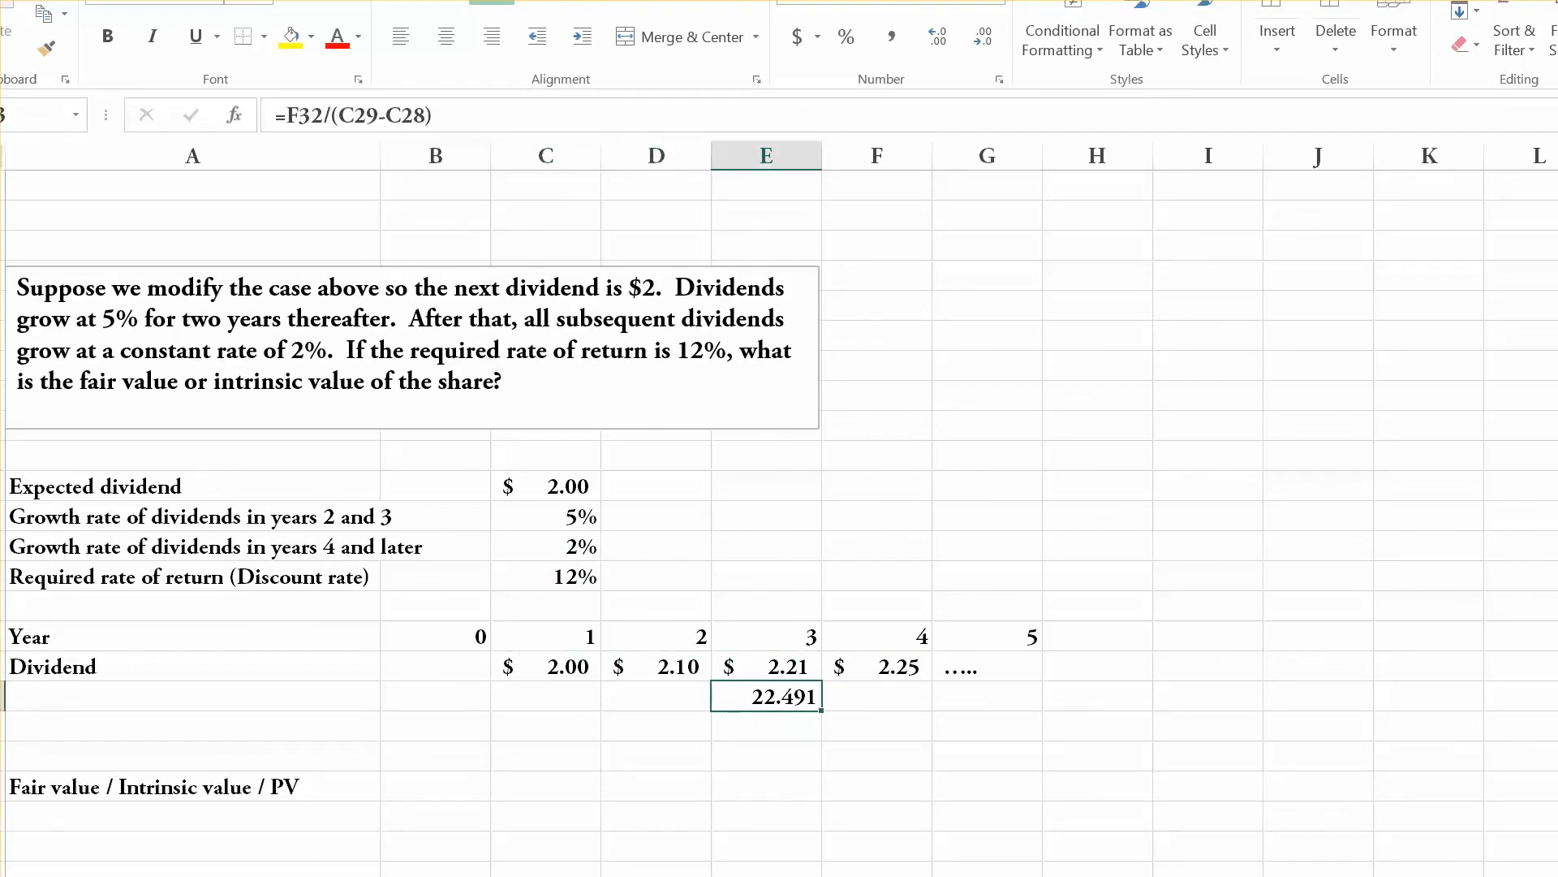
click(796, 36)
click(290, 35)
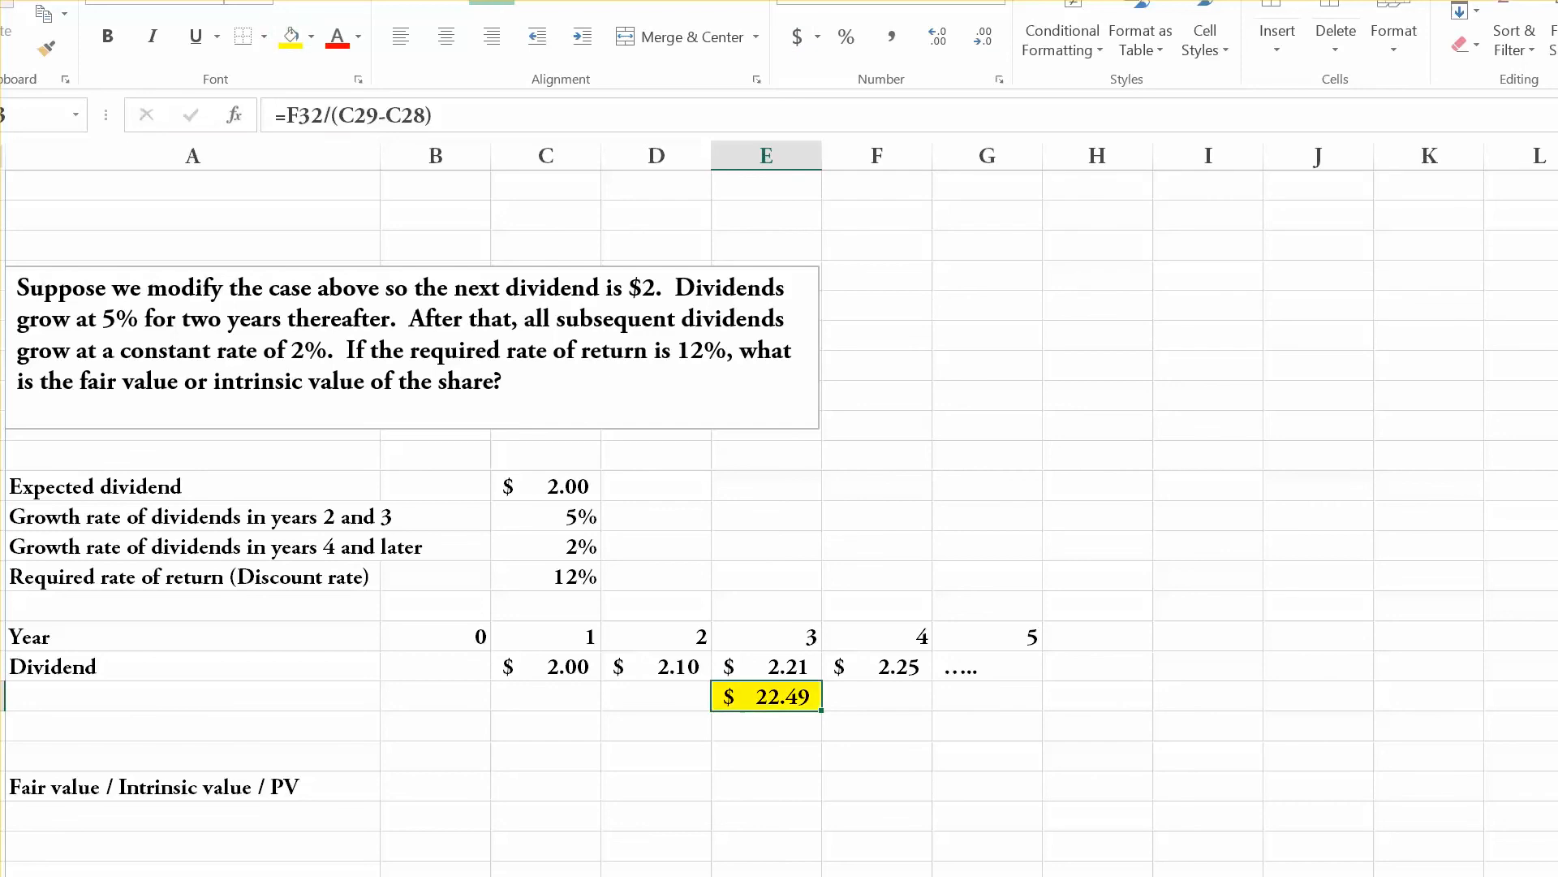
Review the dividends from year 4 onward alongside the highlighted year 3 value in E33.
key(Up)
key(Right)
key(Right)
key(Right)
key(Right)
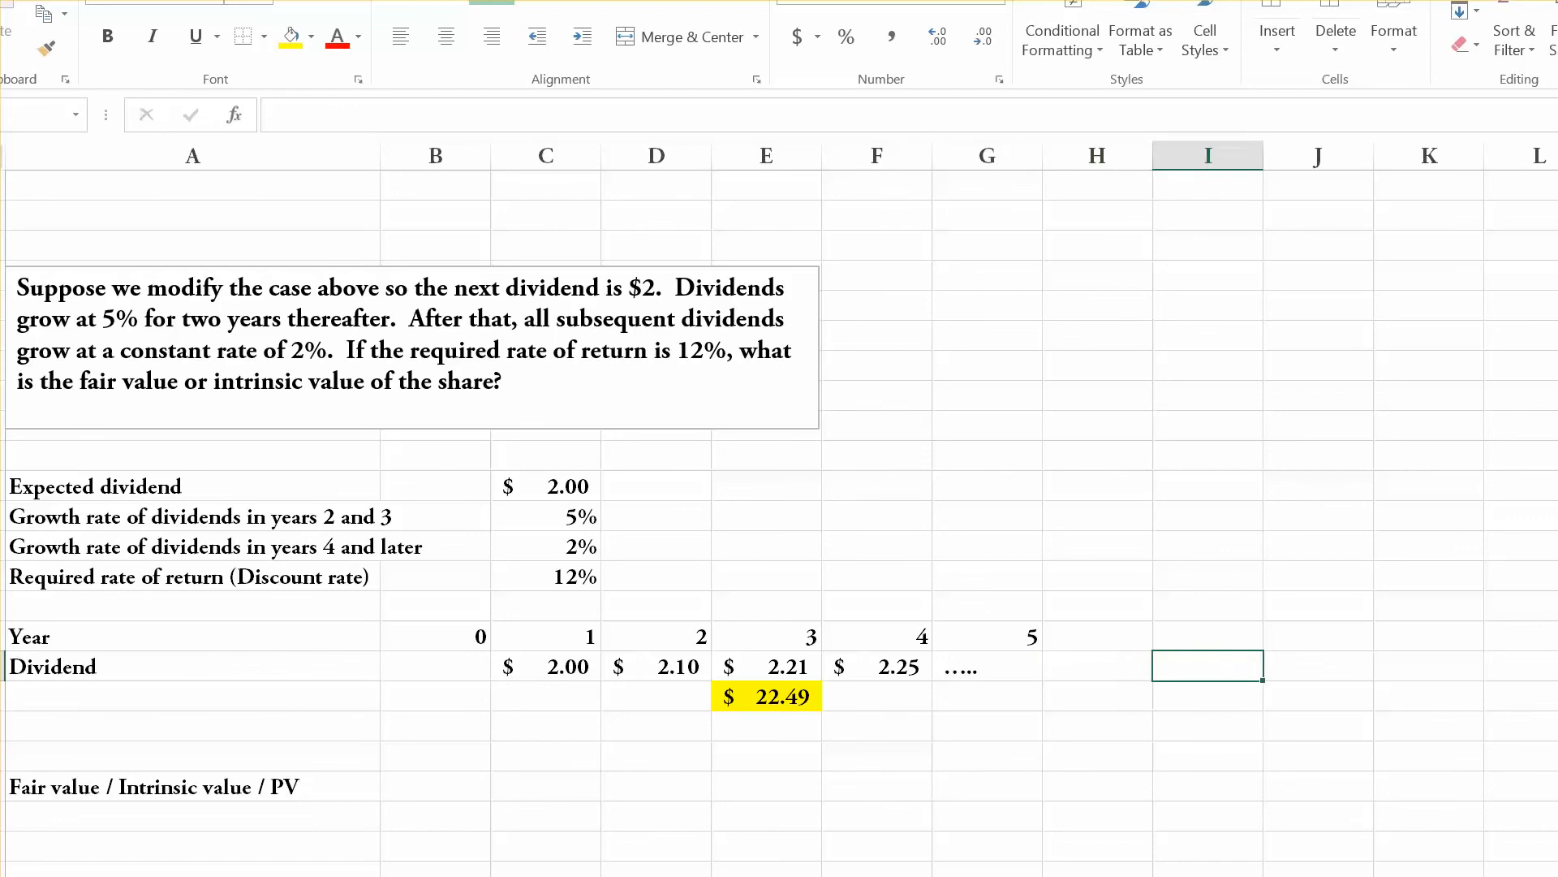
key(Right)
key(Left)
key(Left)
key(Left)
key(Left)
key(Right)
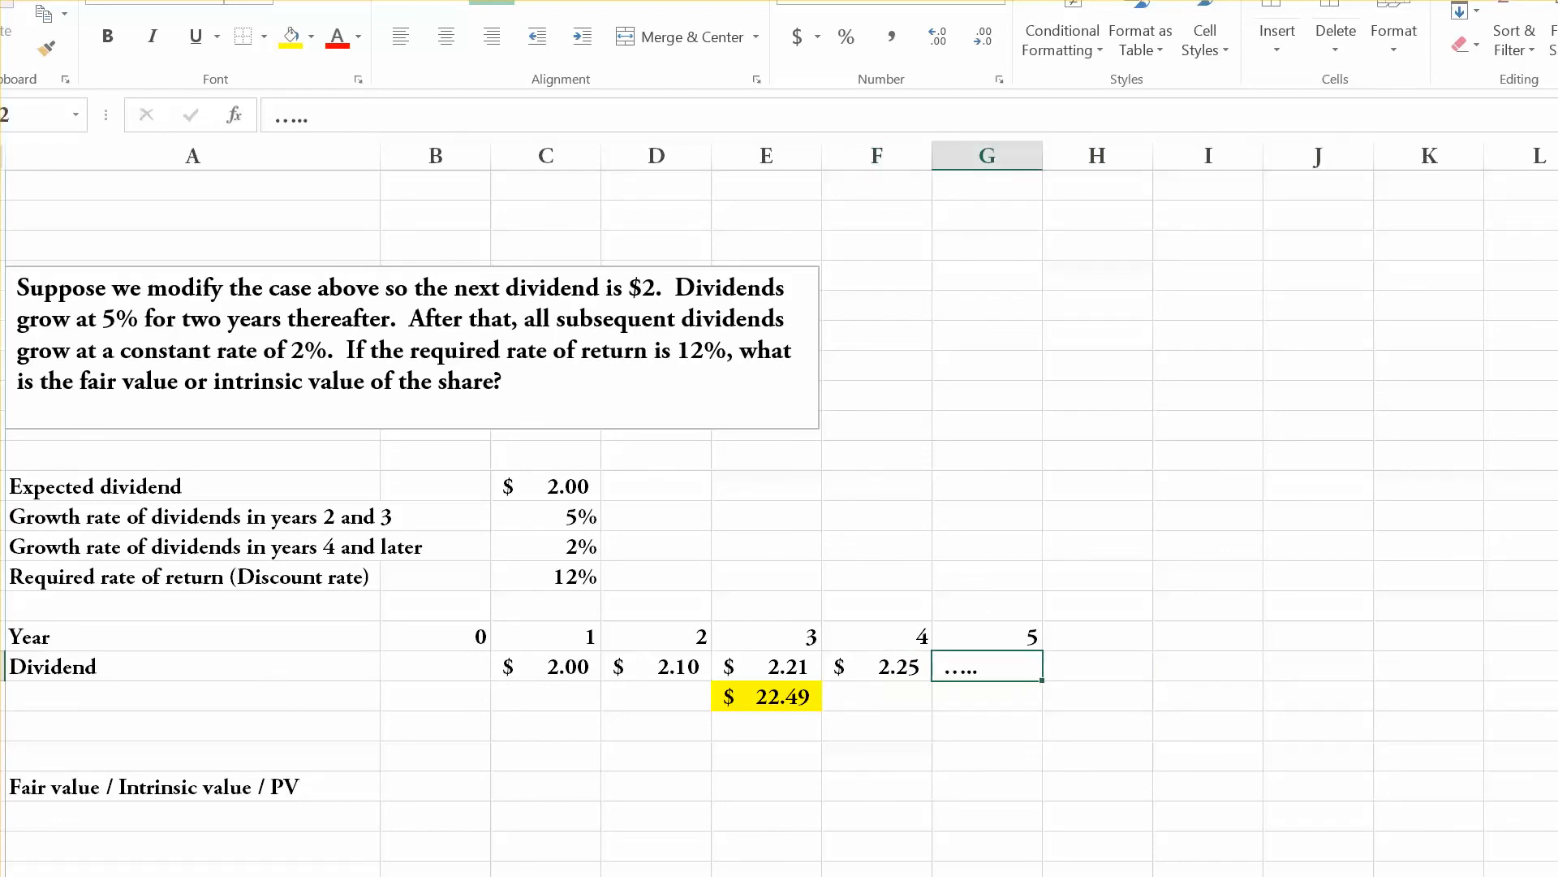
key(Left)
key(Left)
key(Down)
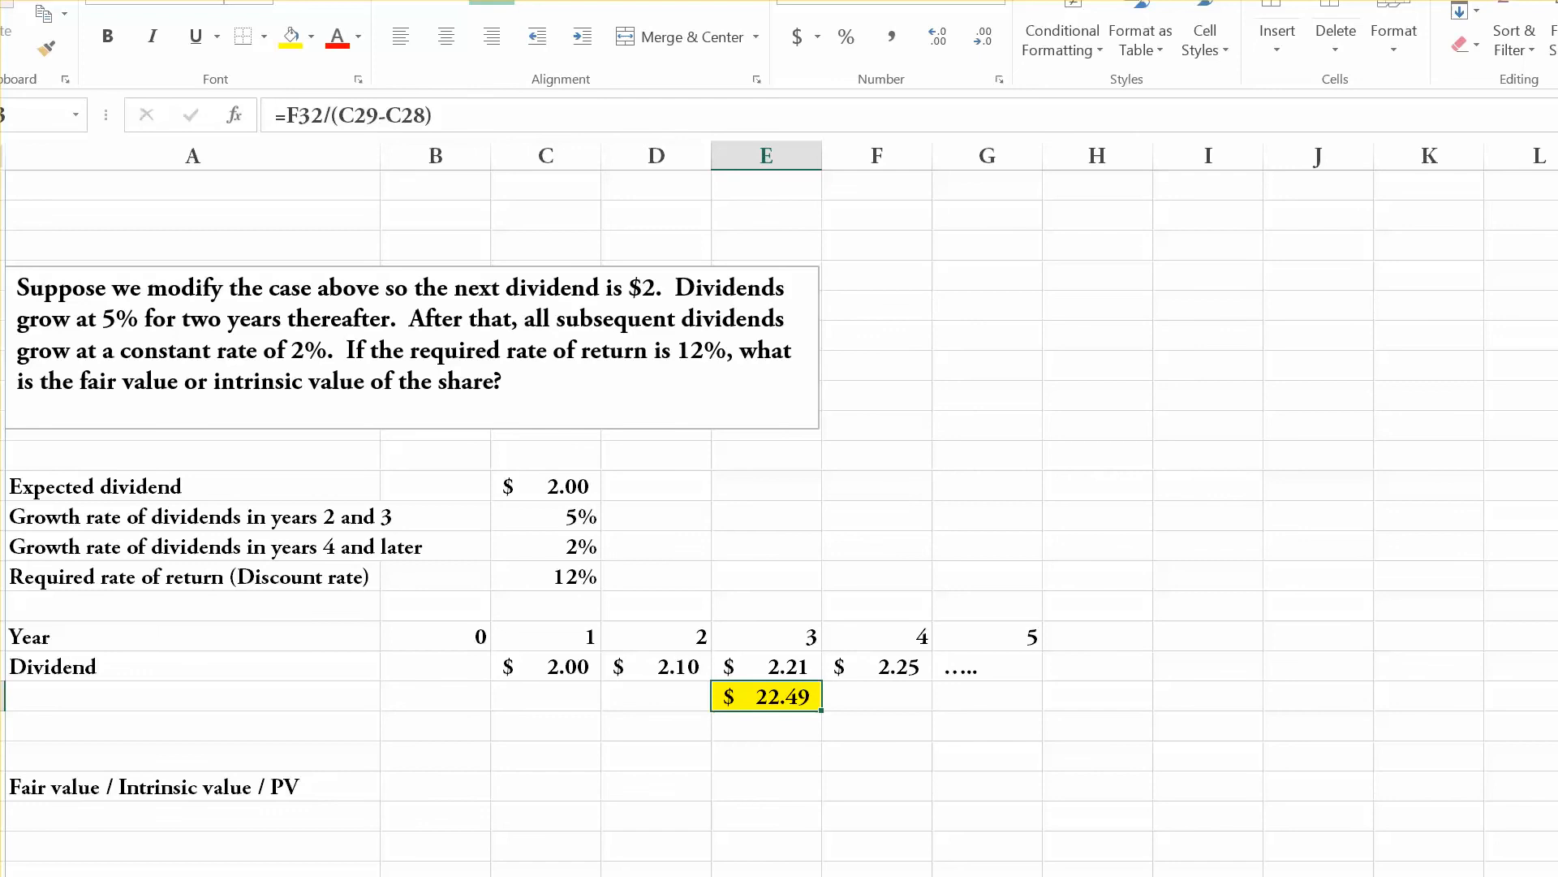
key(Up)
key(Right)
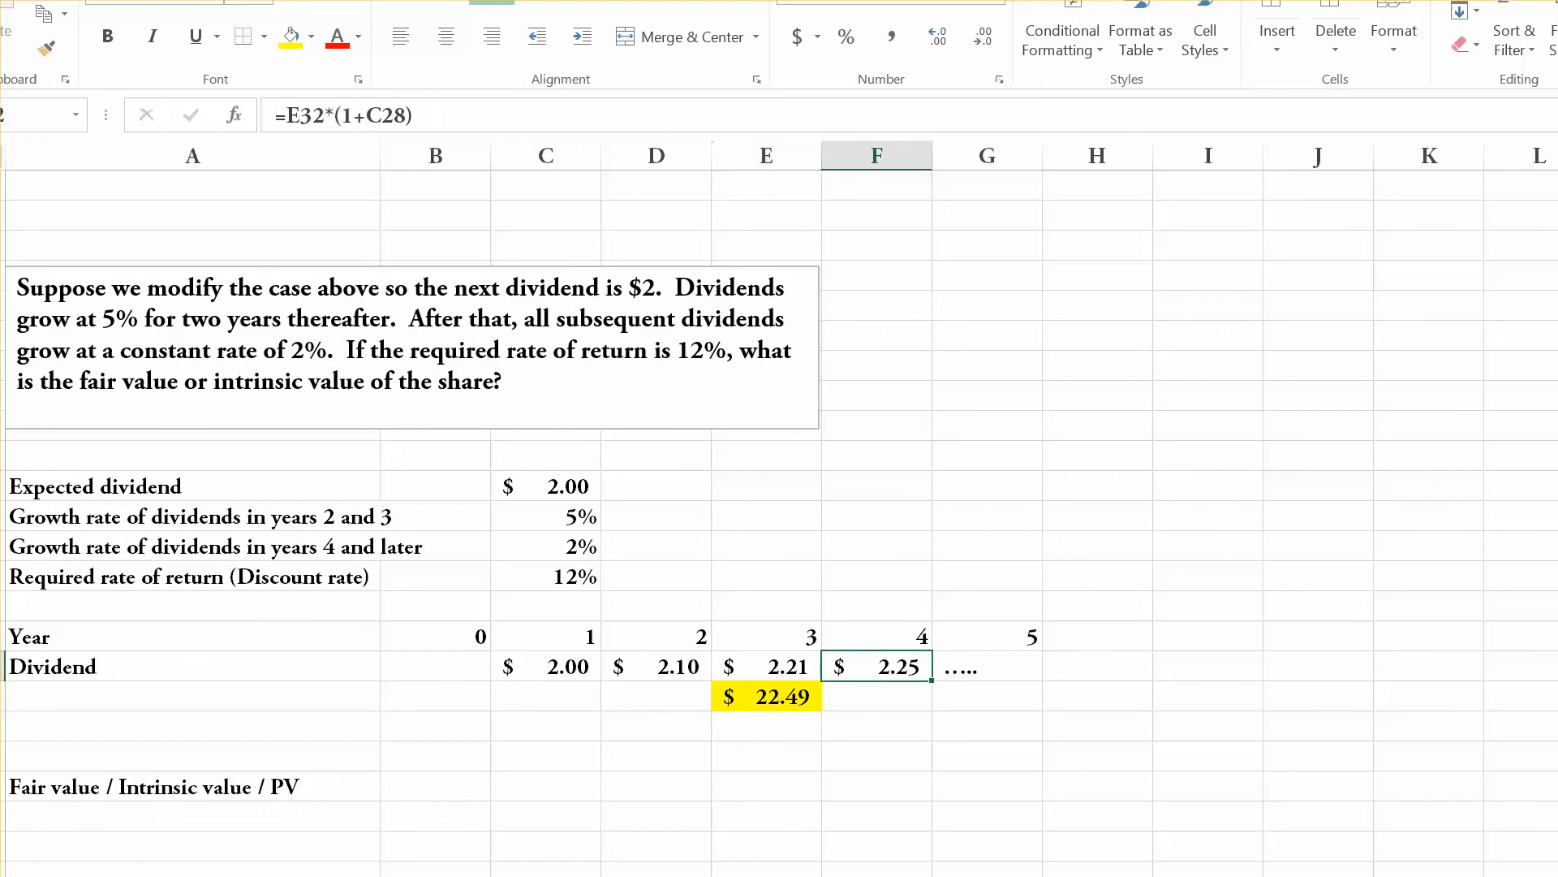
Review the year 1 to year 3 dividends together with the highlighted year 3 value in E33.
key(Right)
click(545, 667)
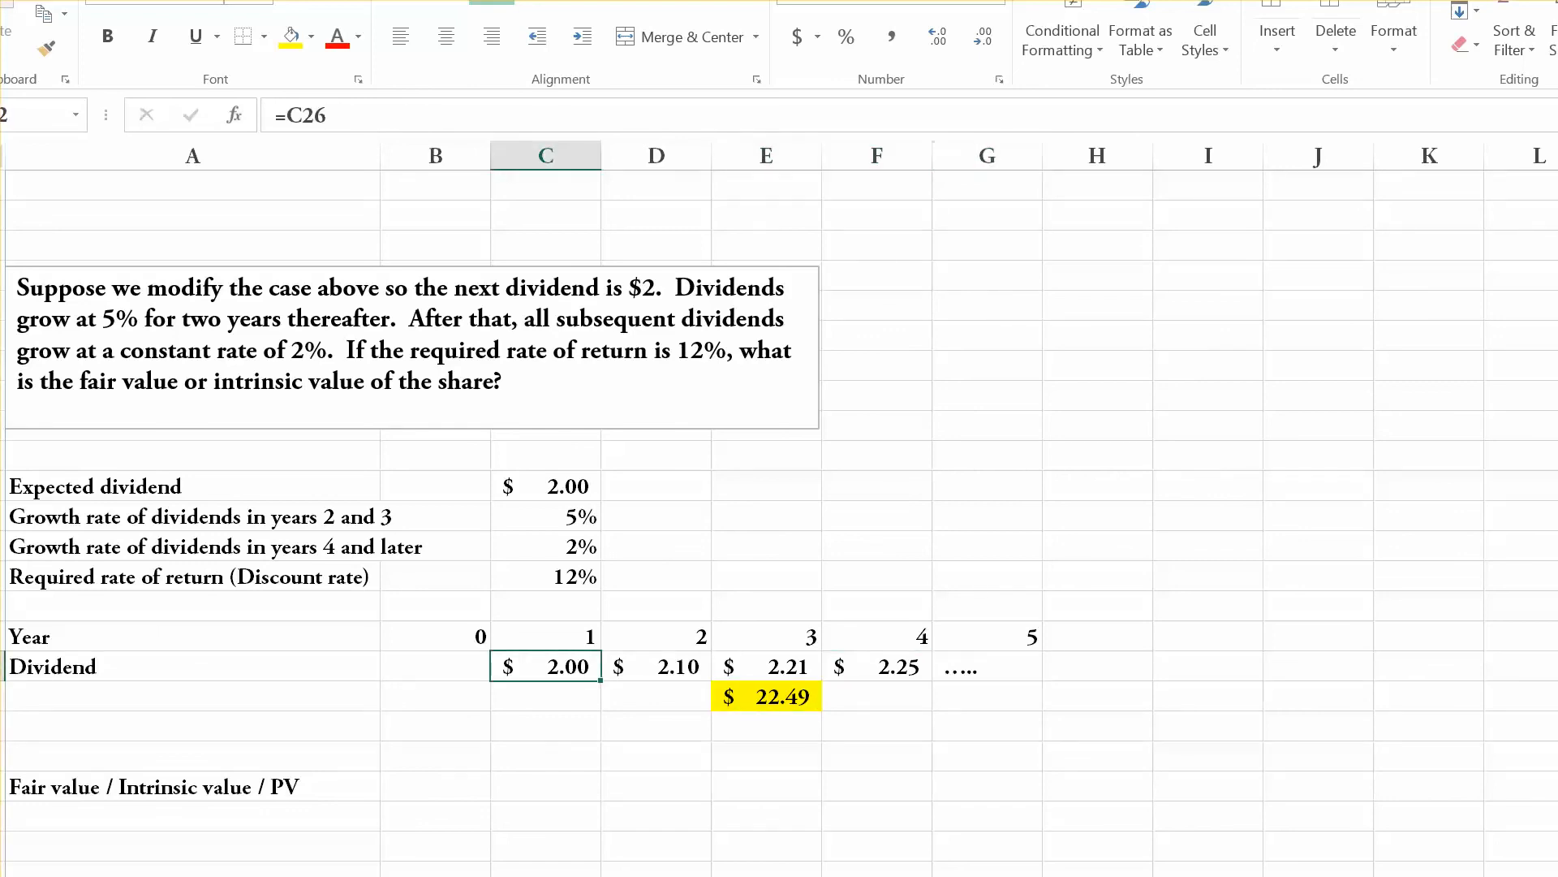
key(Right)
key(Right)
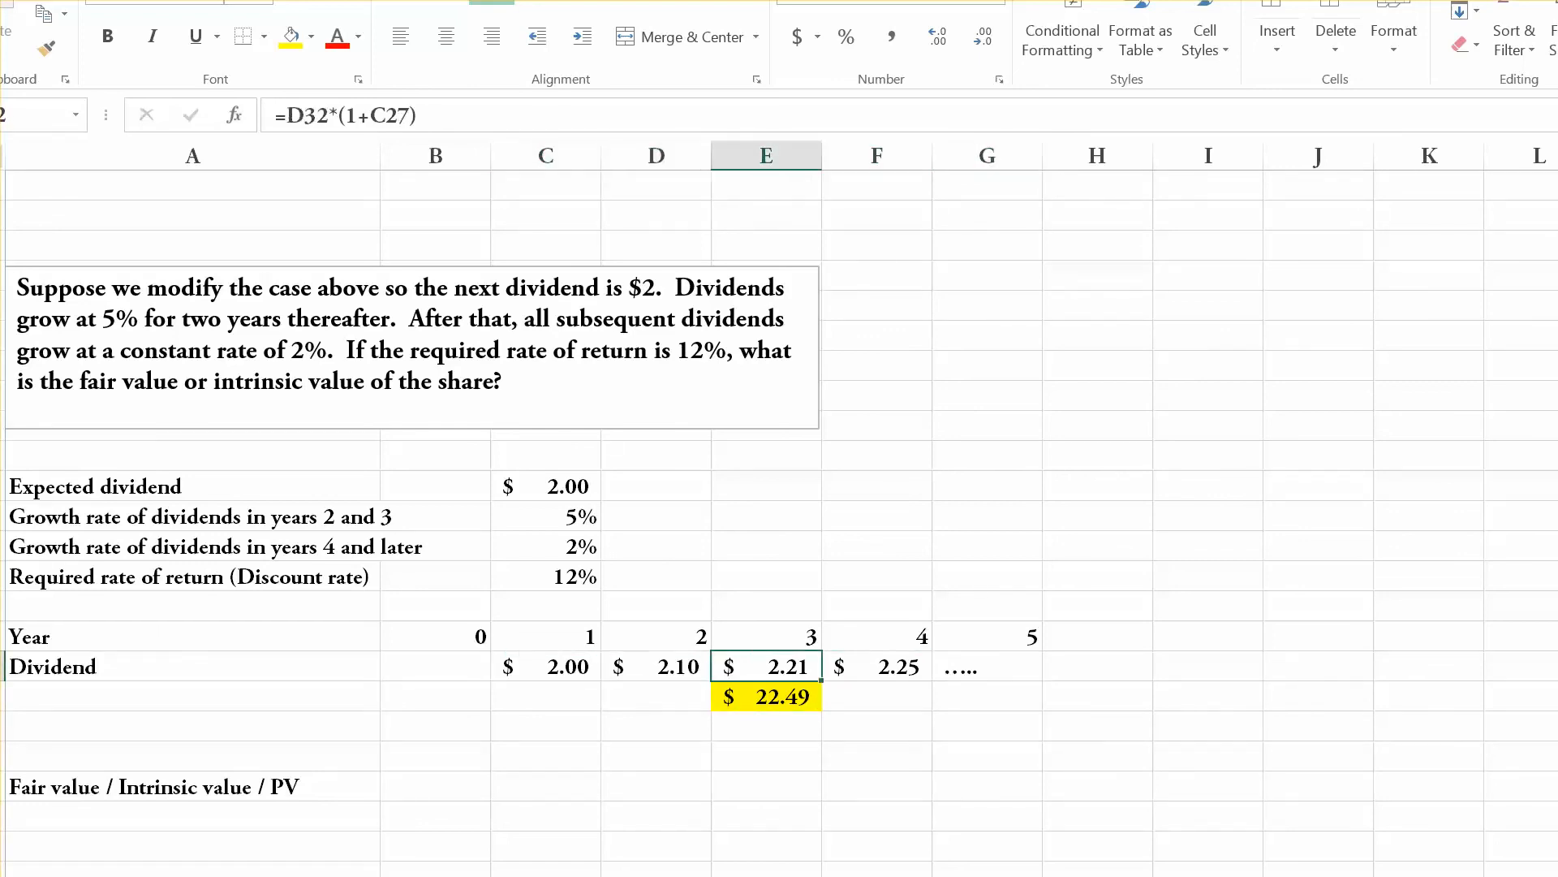
key(shift+Down)
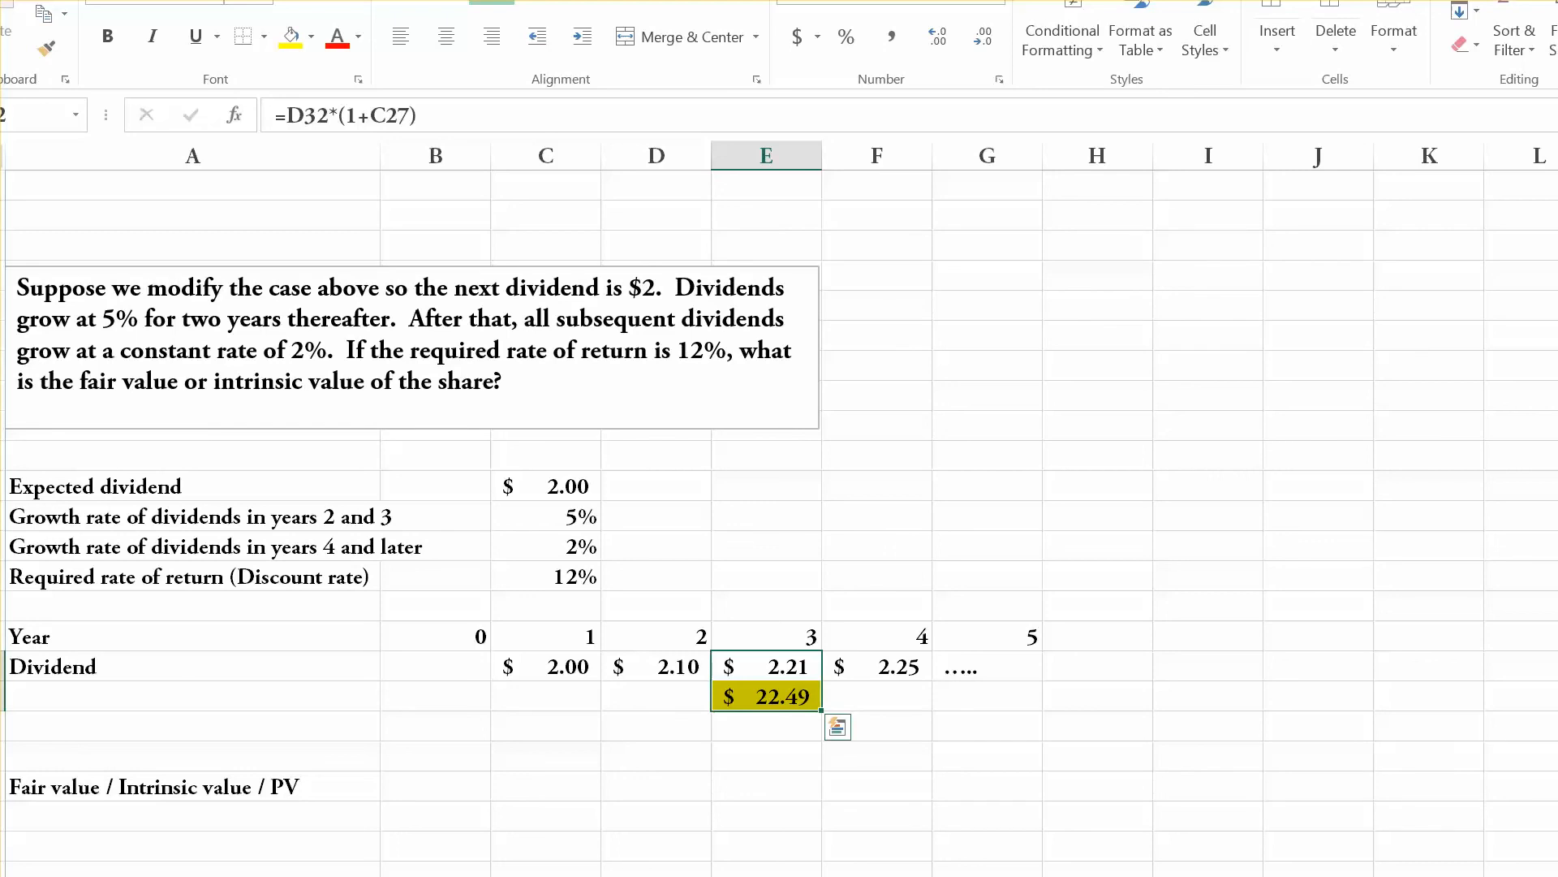
Calculate the year 1 total cash flow in C34 with =C33+C32 and fill the formula across to E34.
click(545, 726)
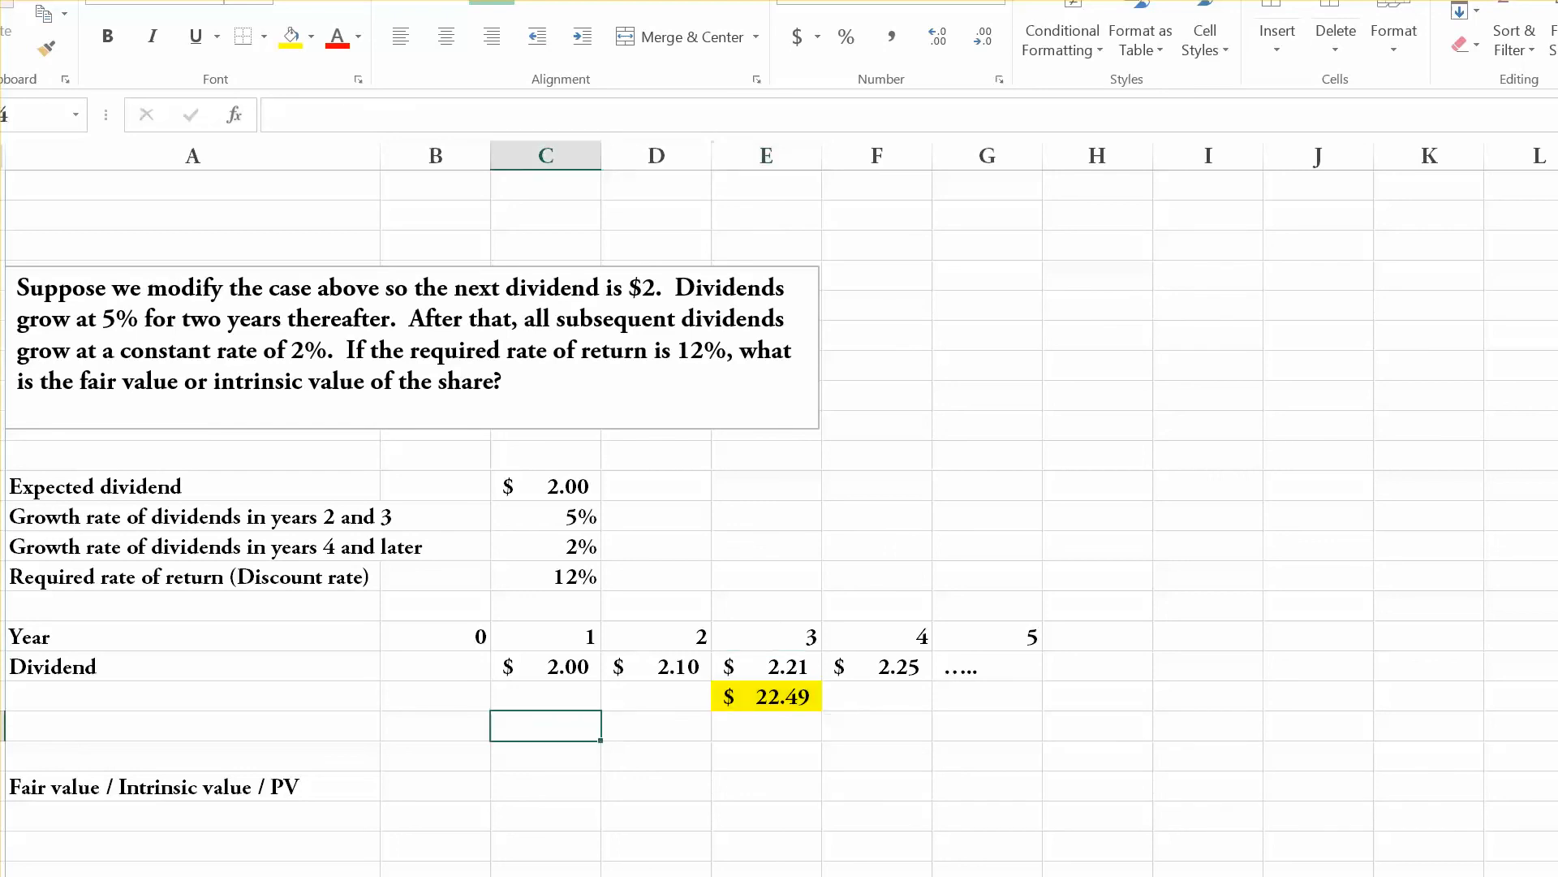
text(=)
key(Up)
key(Up)
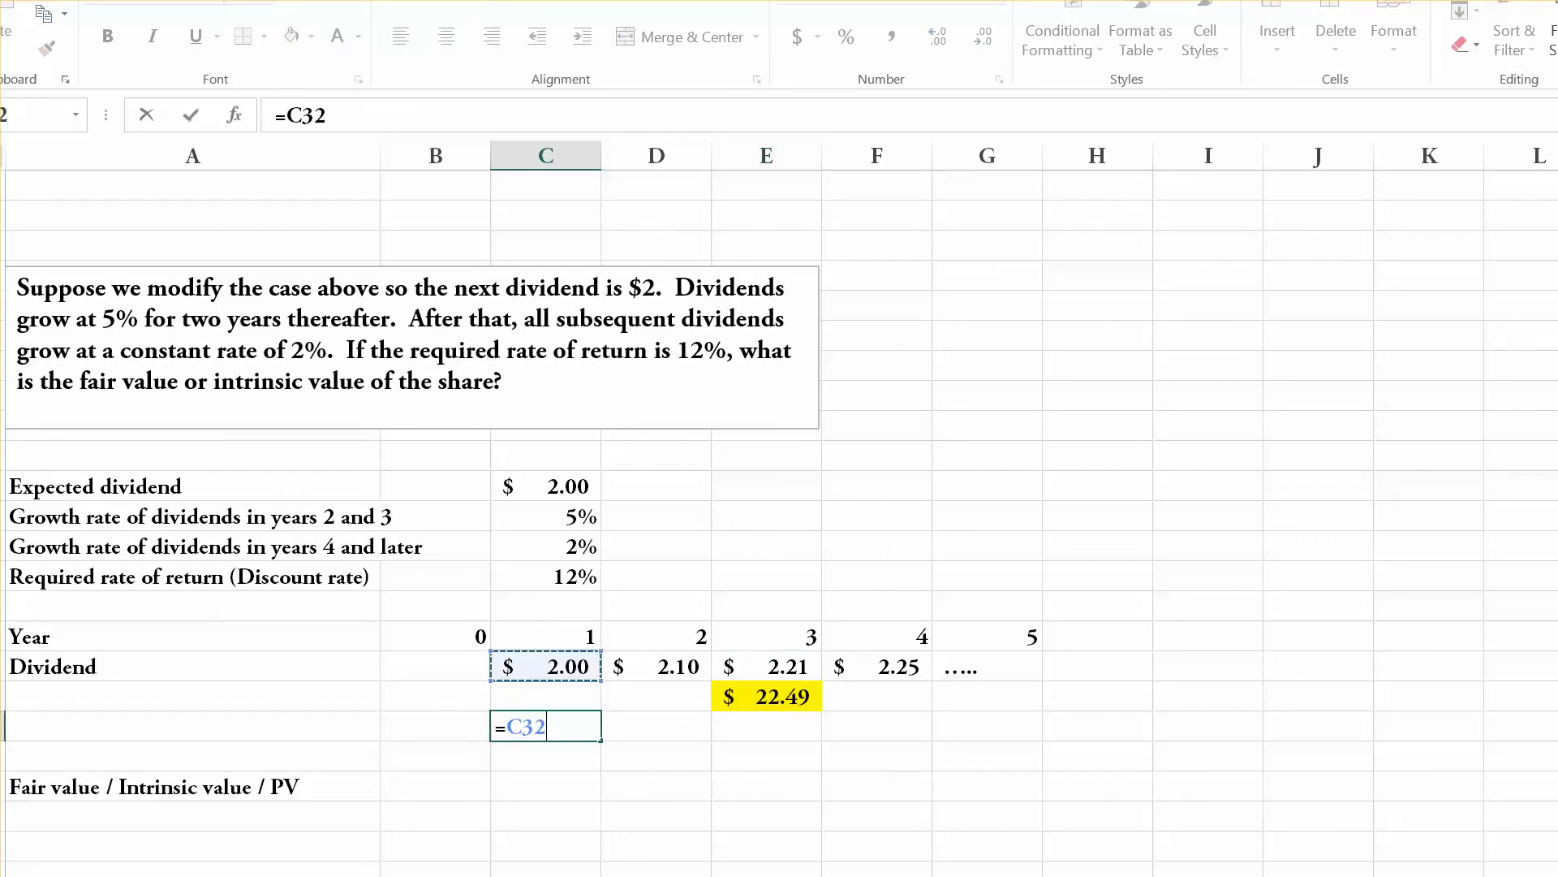
key(Down)
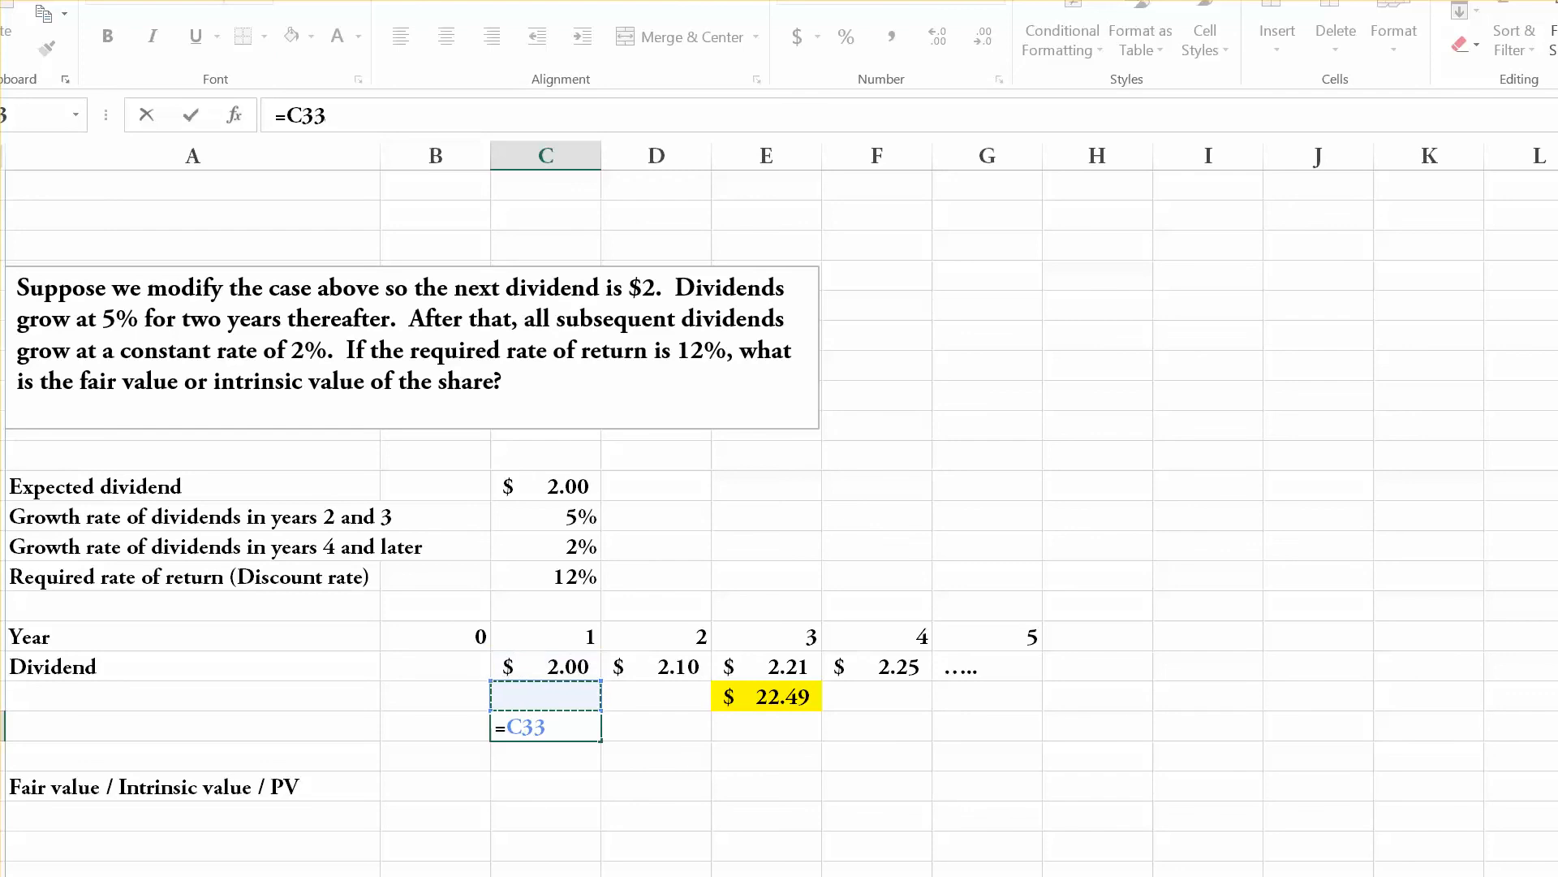
text(+)
key(Up)
key(Up)
key(Return)
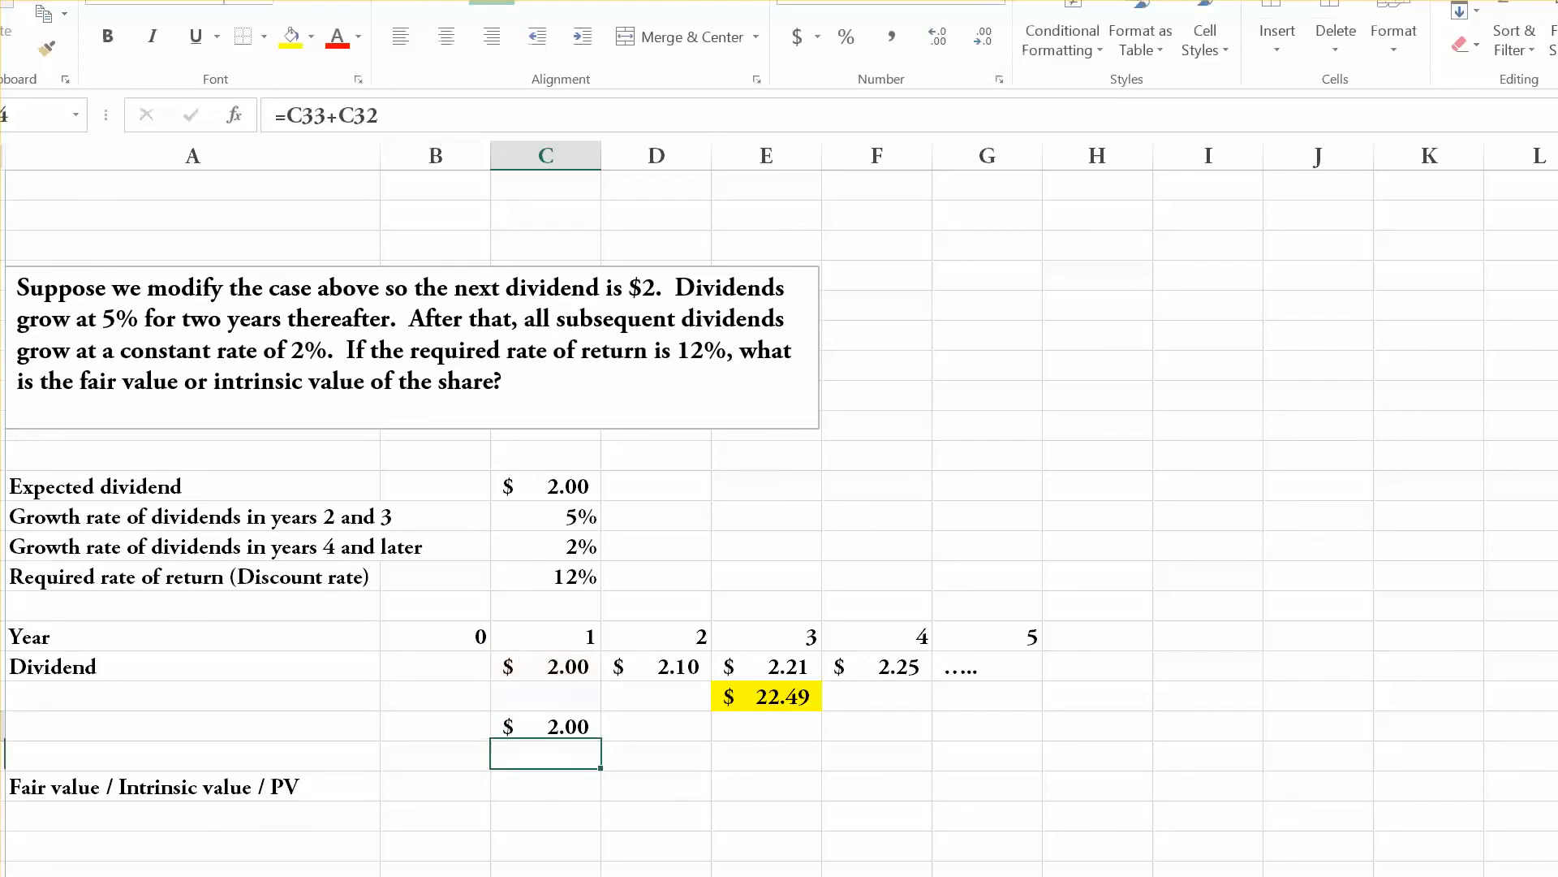
key(Up)
drag(600, 739, 819, 735)
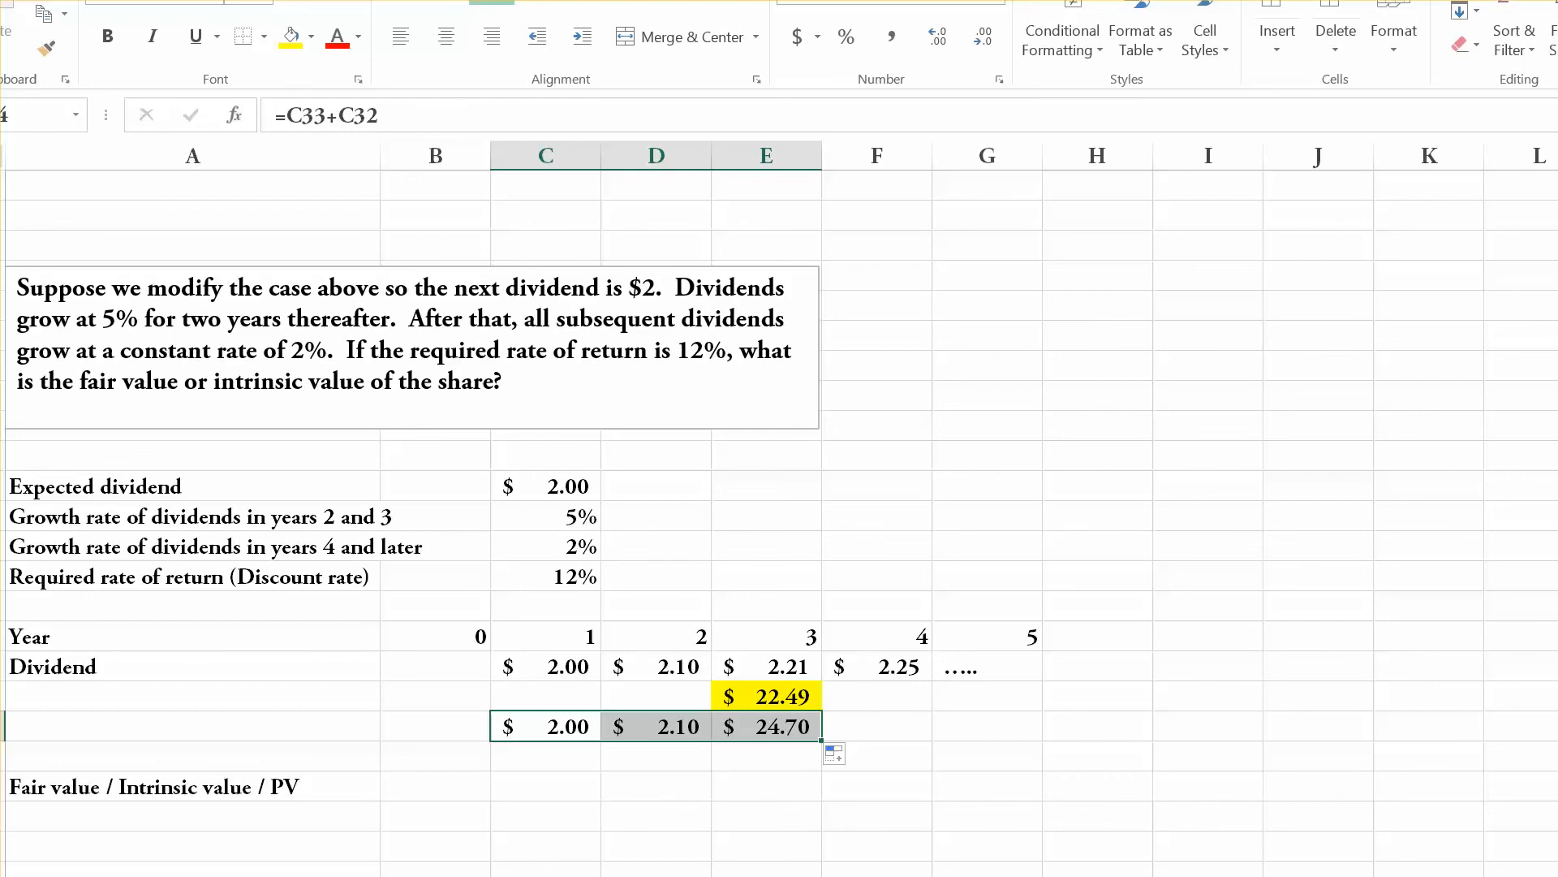
Examine the cash flow totals in C34:E34 and the two year 3 amounts in E32 and E33 that form E34.
key(Right)
key(Right)
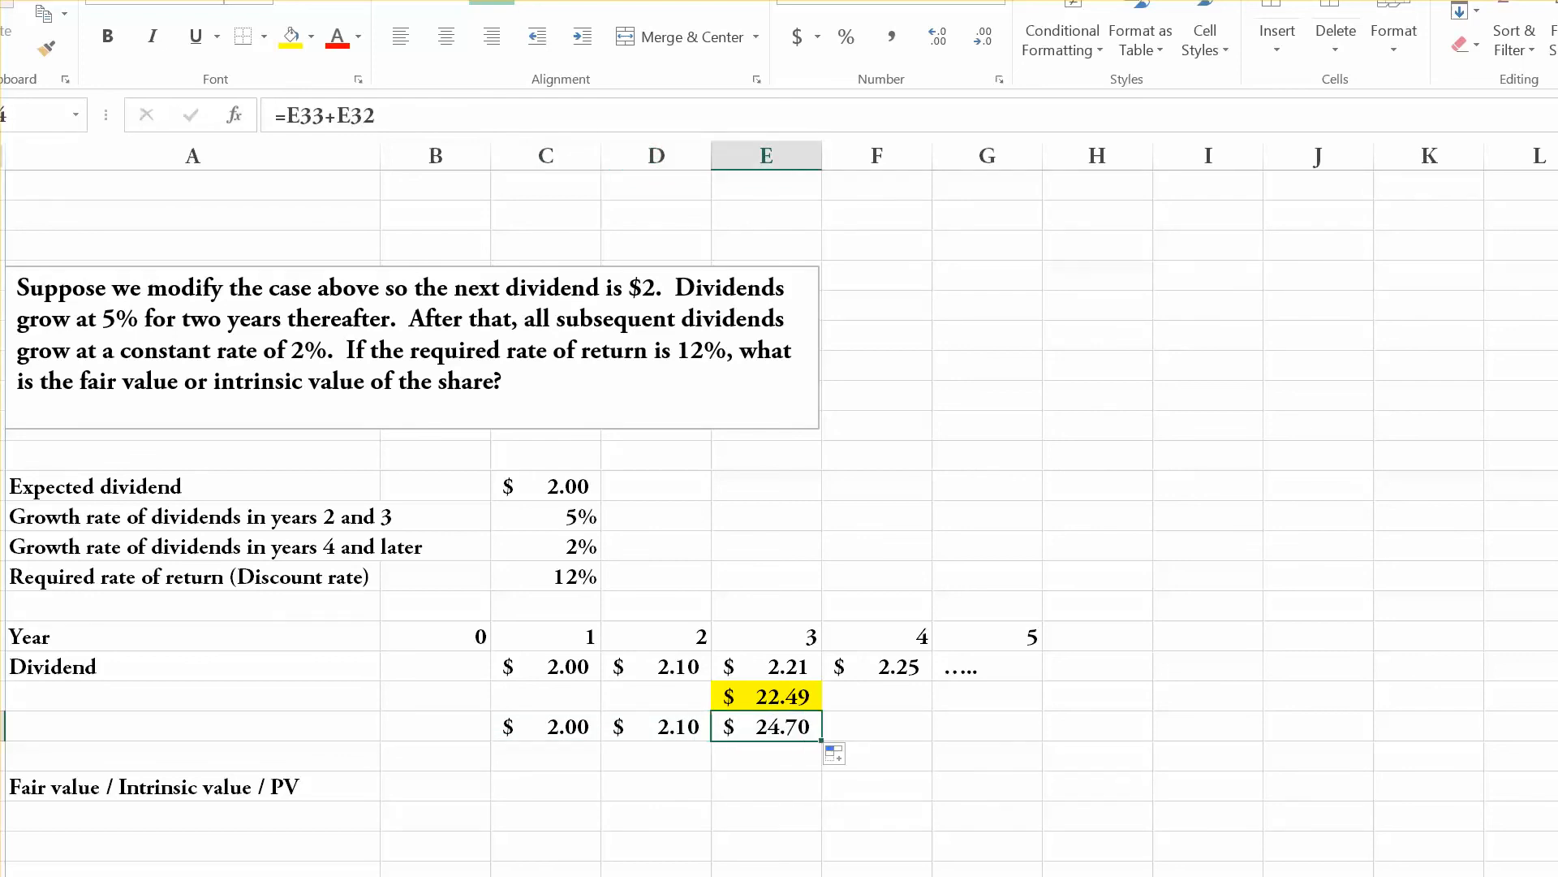
key(Up)
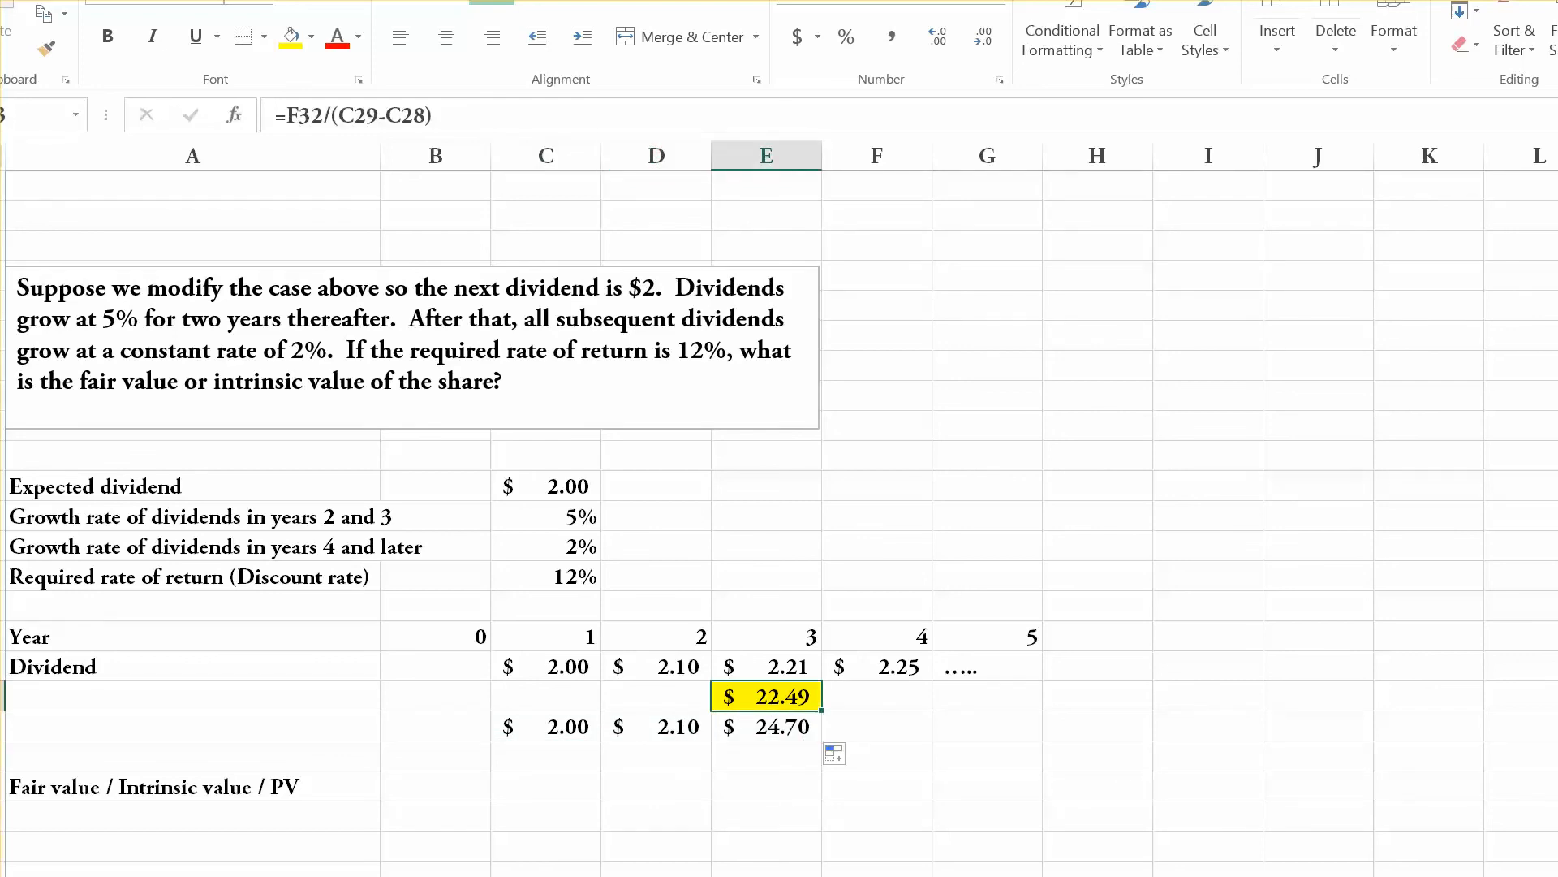
key(Up)
key(Down)
key(Down)
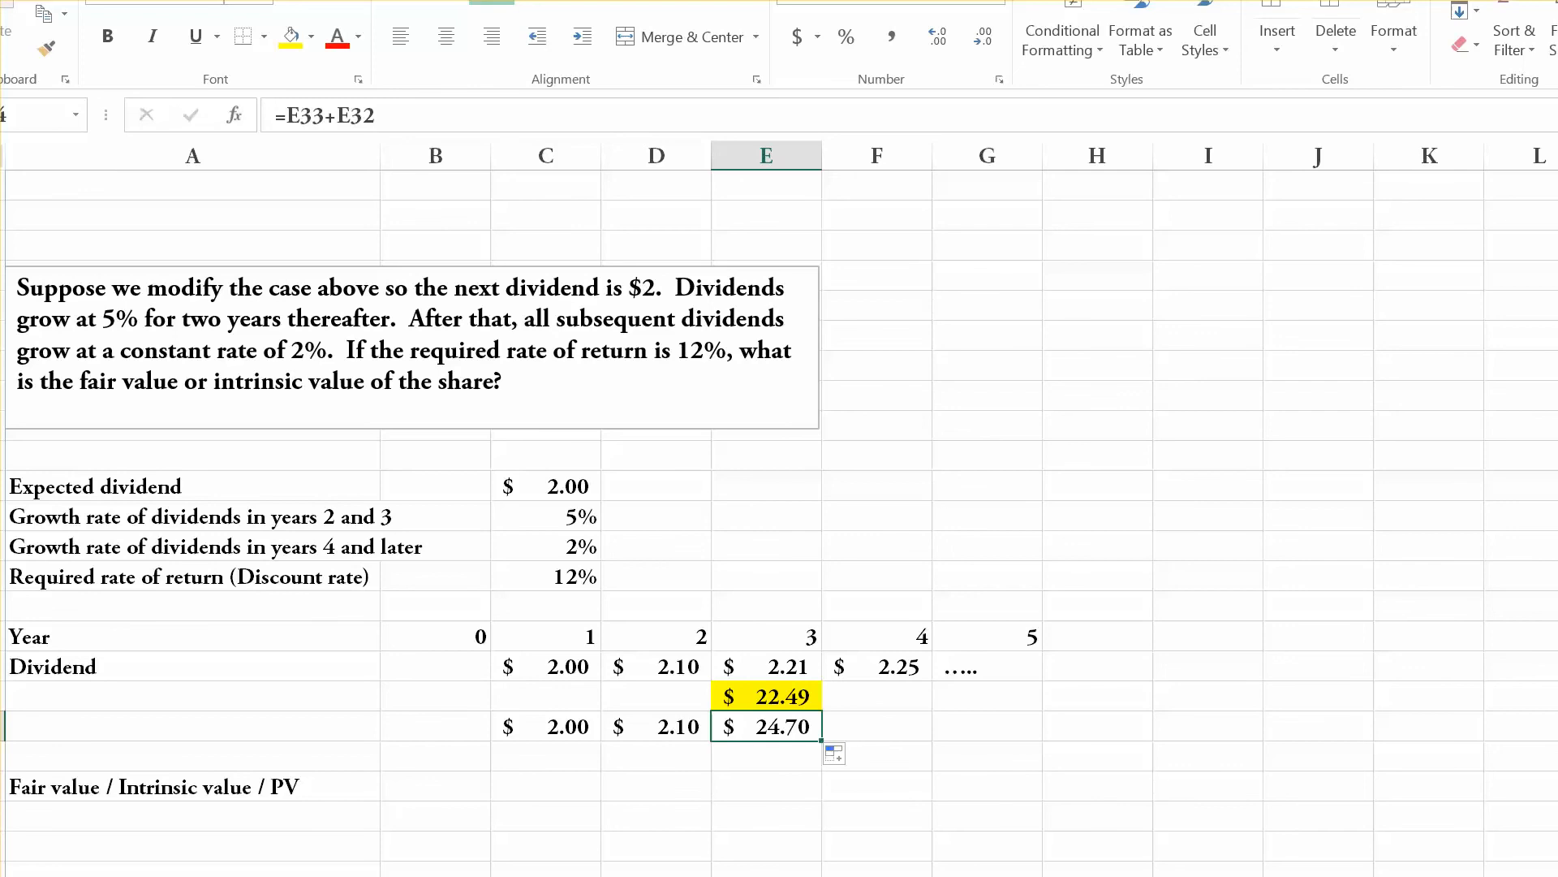
key(Up)
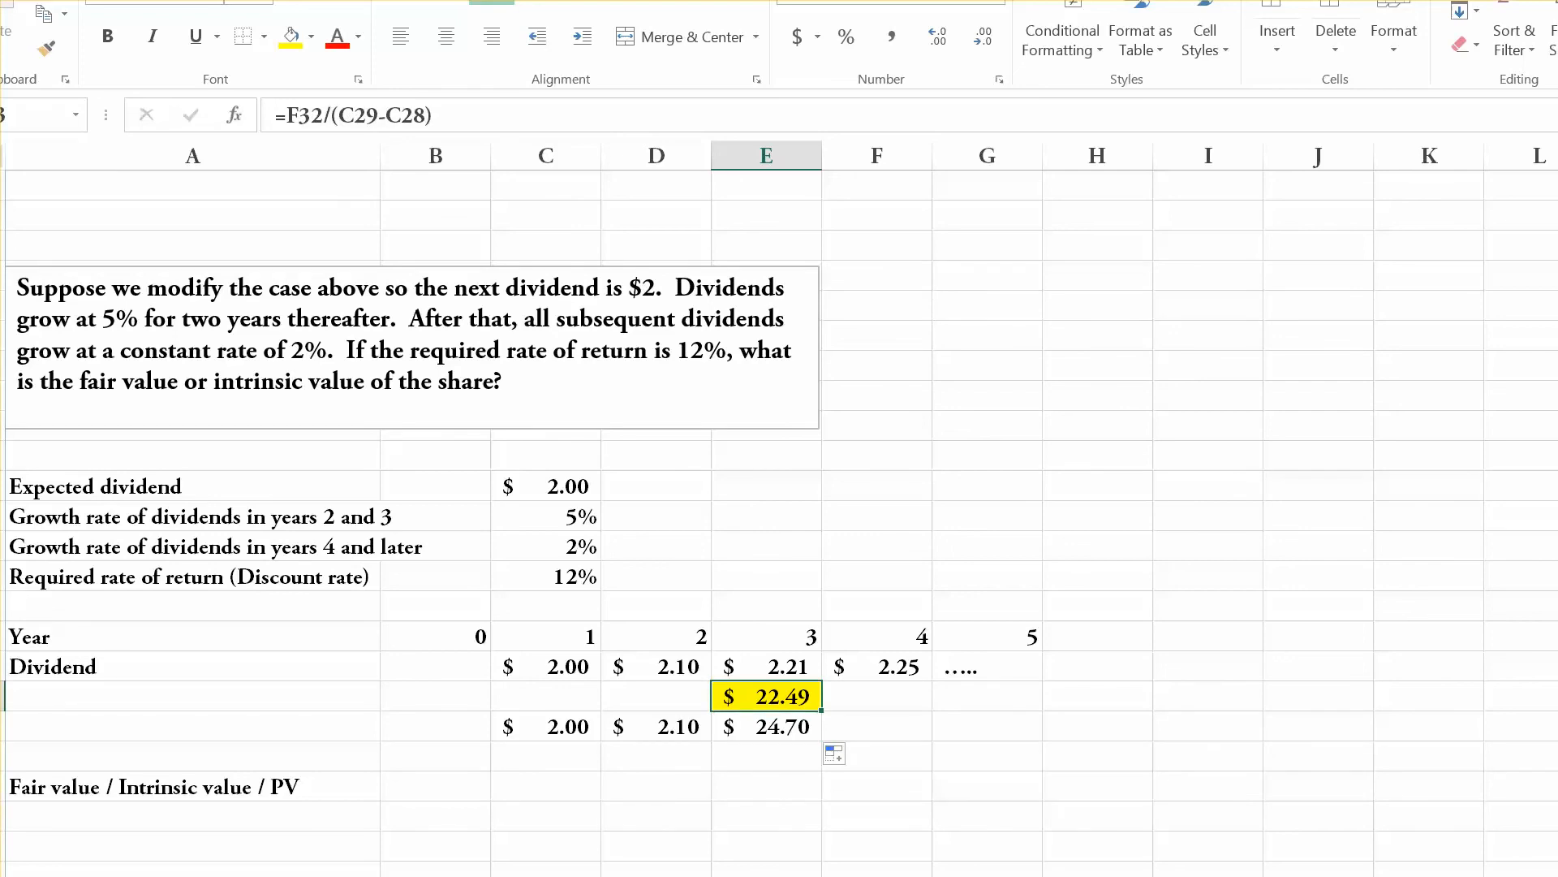
key(Down)
key(Left)
key(Left)
key(Right)
key(Right)
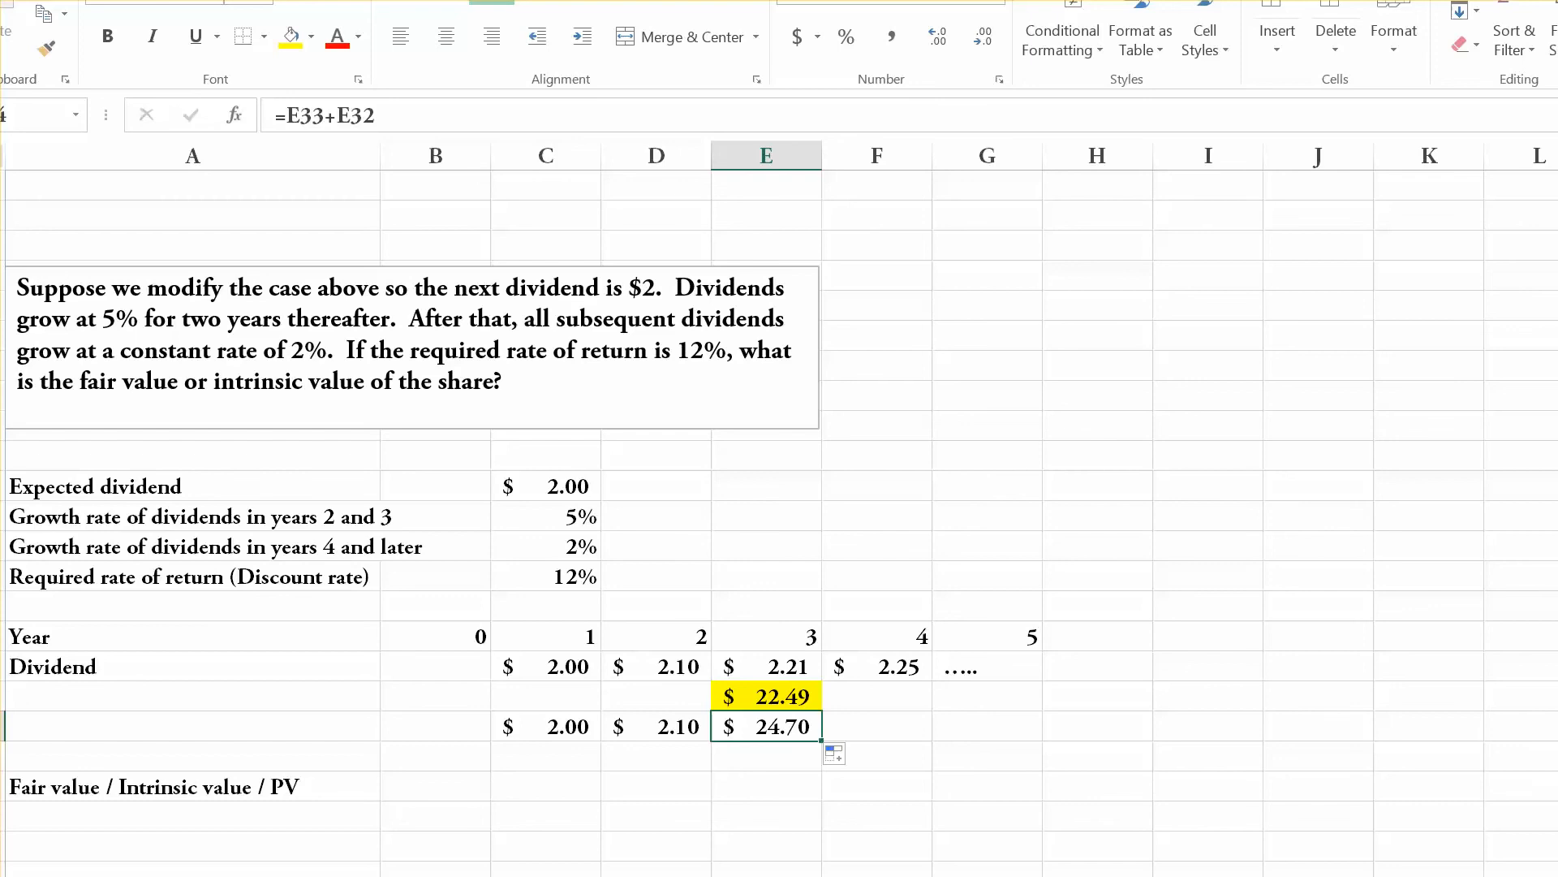
Calculate the share's fair value in B36 with =NPV(C29,C34:E34).
click(436, 785)
text(=npv()
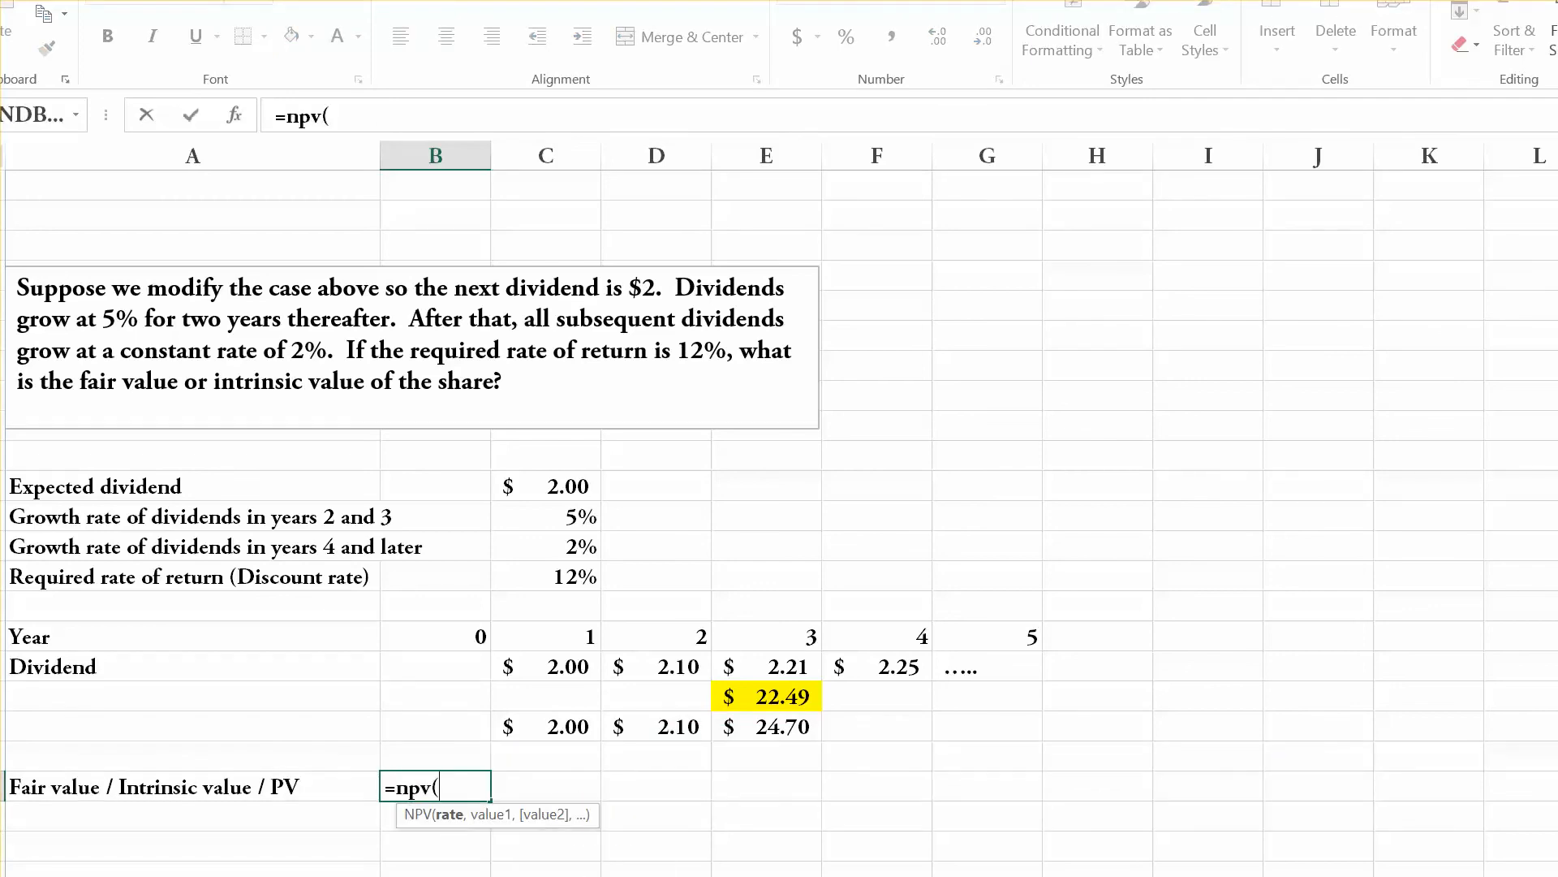
click(546, 577)
text(,C34)
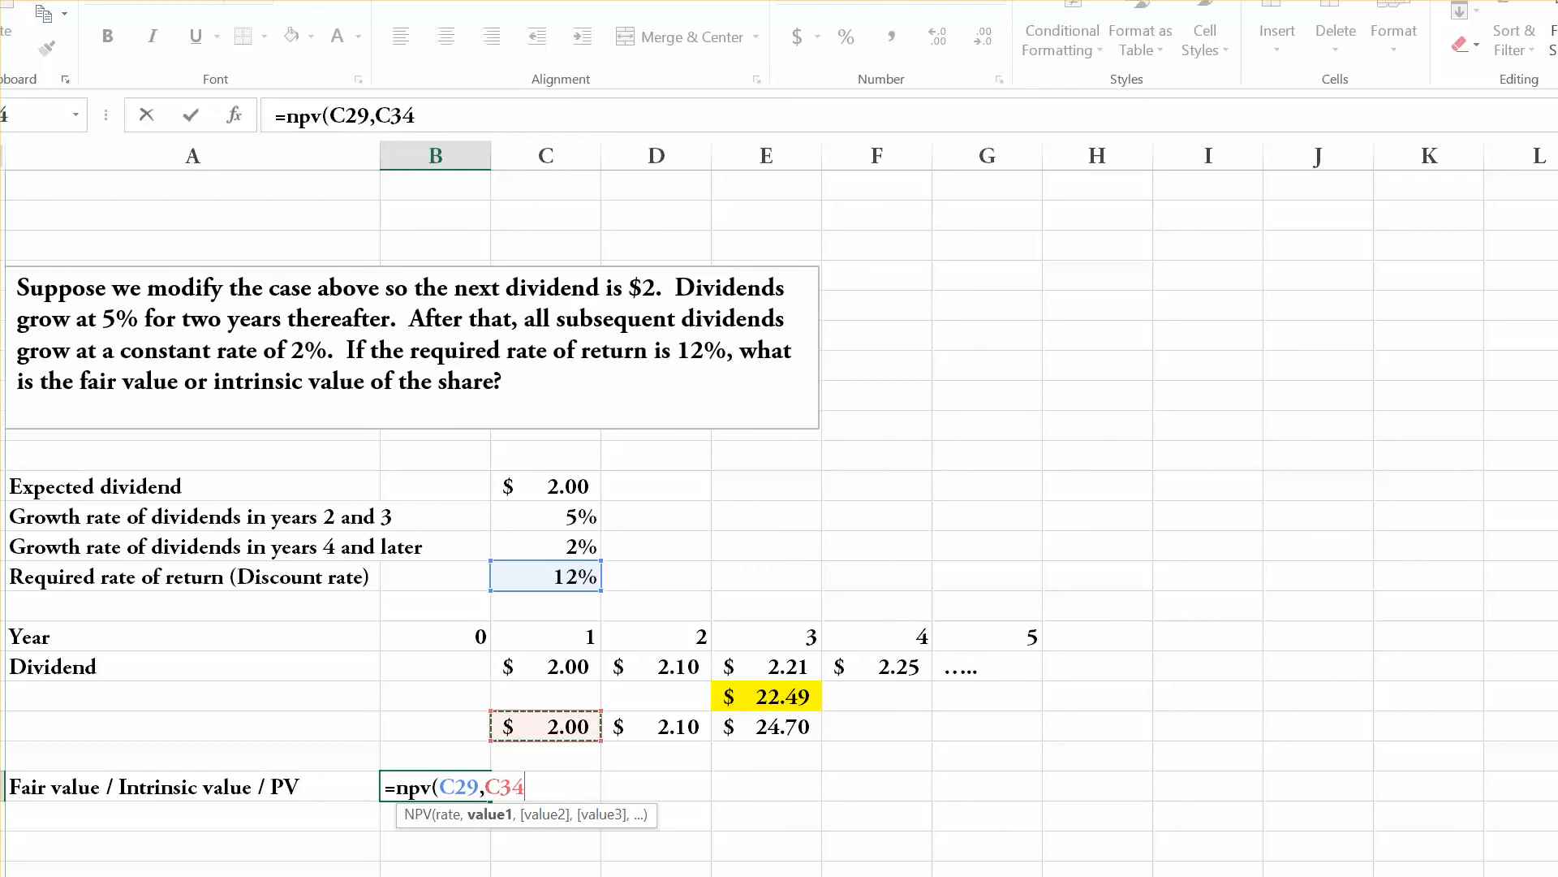
drag(545, 726, 779, 731)
text())
key(Return)
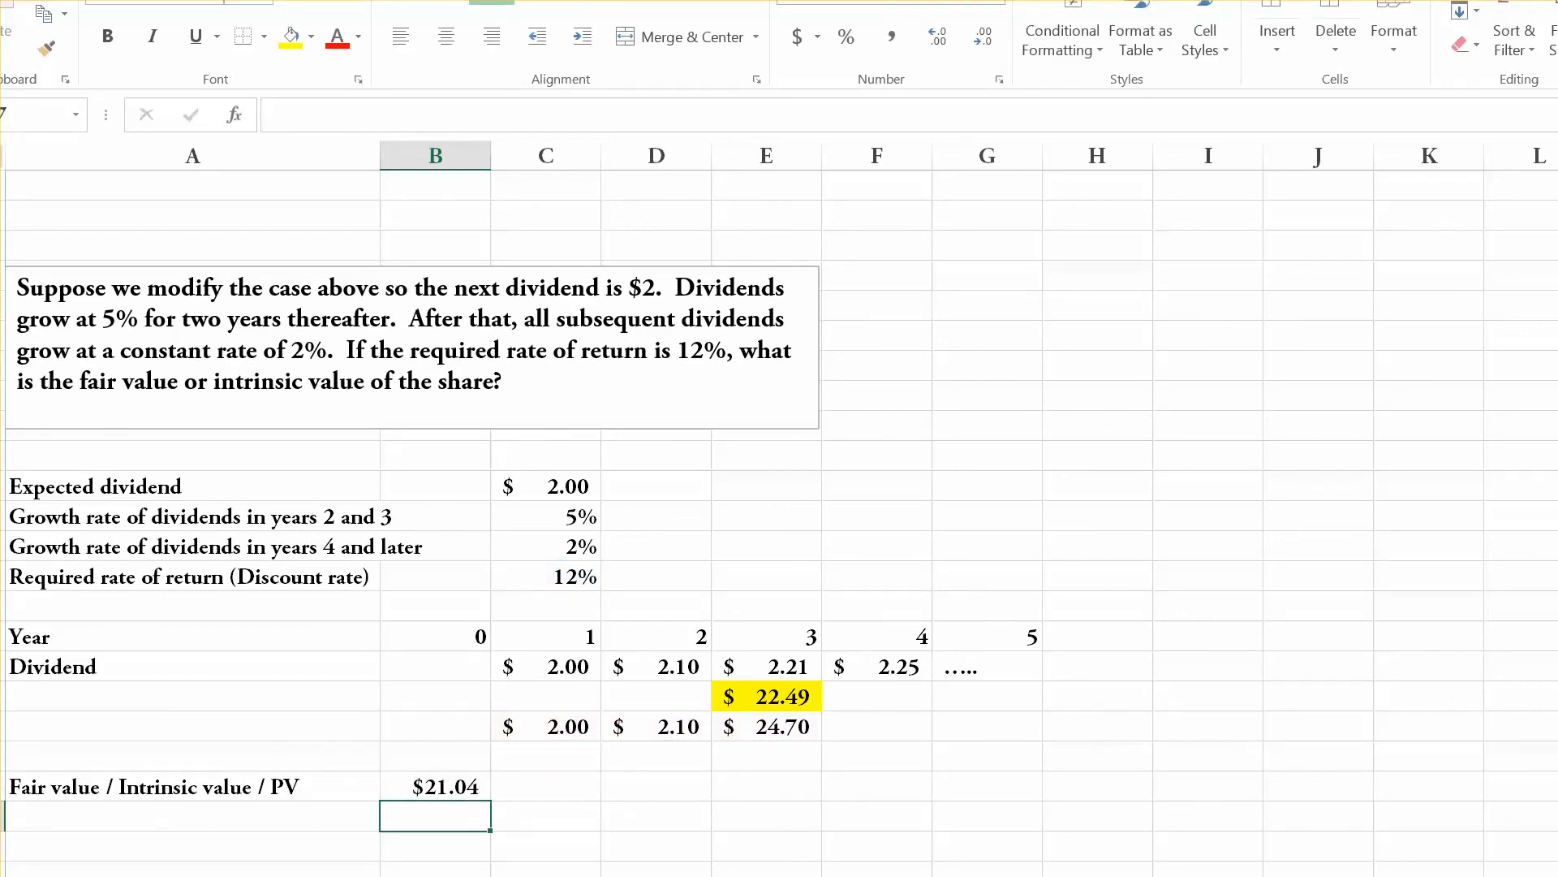
Review the fair value formula in B36, both dividend growth rates, the year 4 dividend and the year 3 value in E33.
click(435, 786)
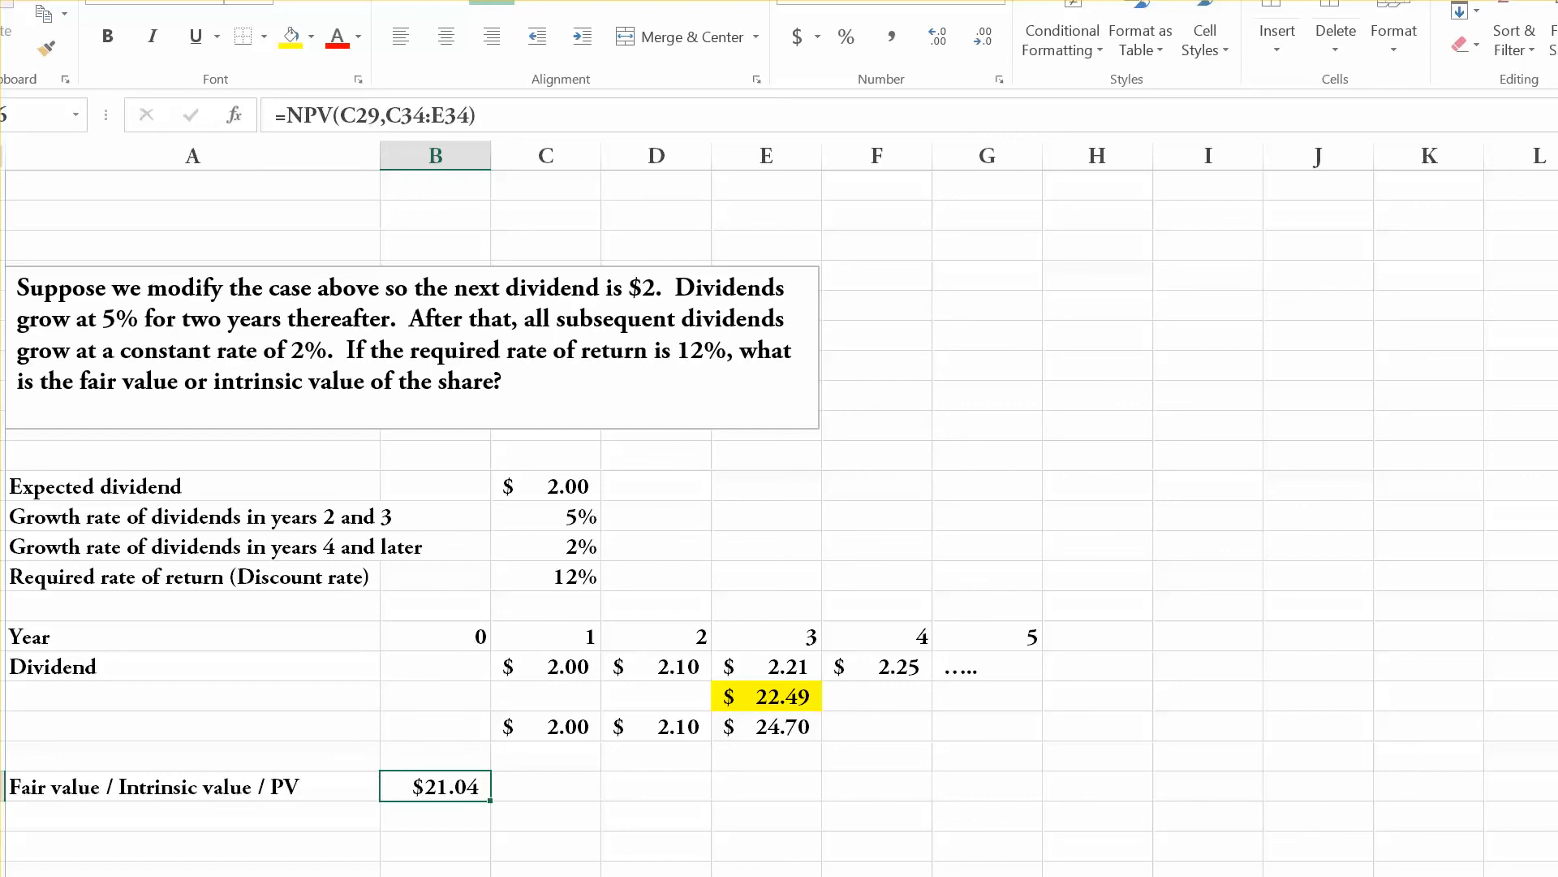
click(546, 516)
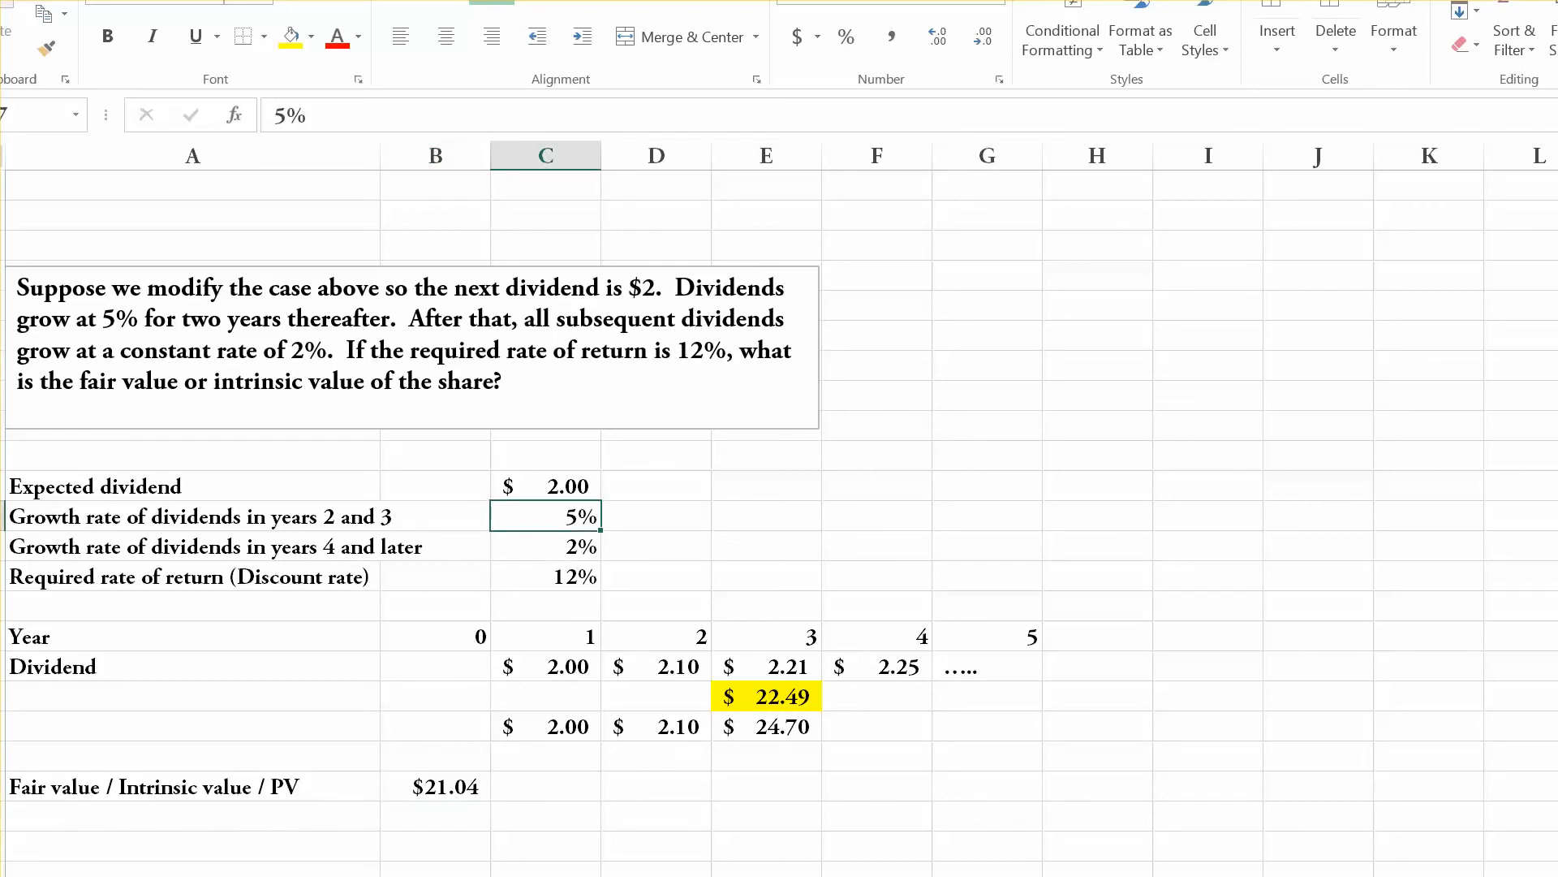
click(546, 546)
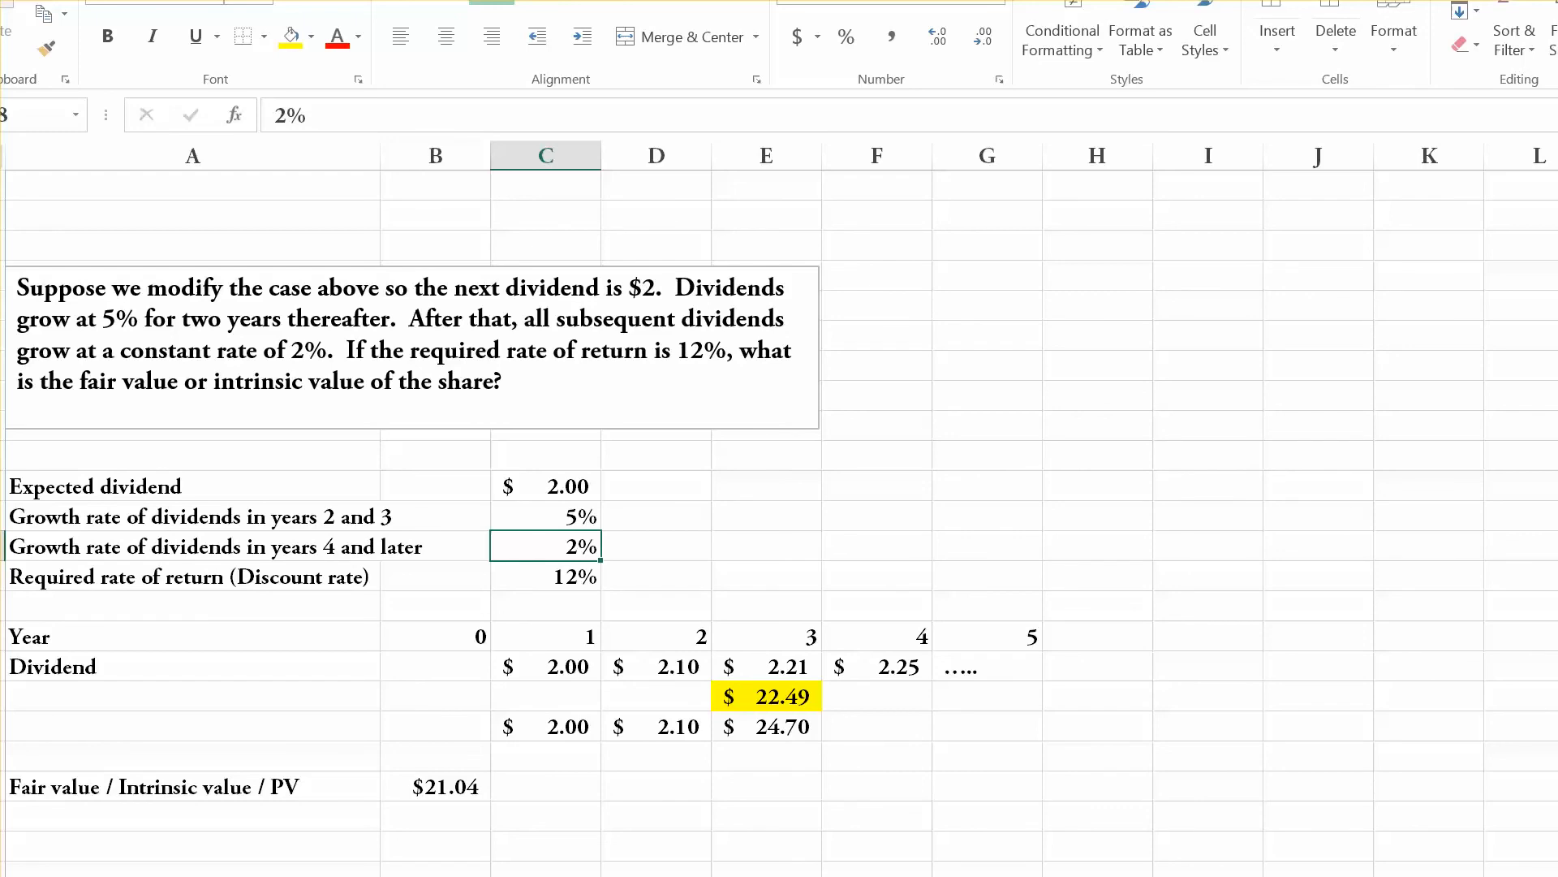
click(876, 667)
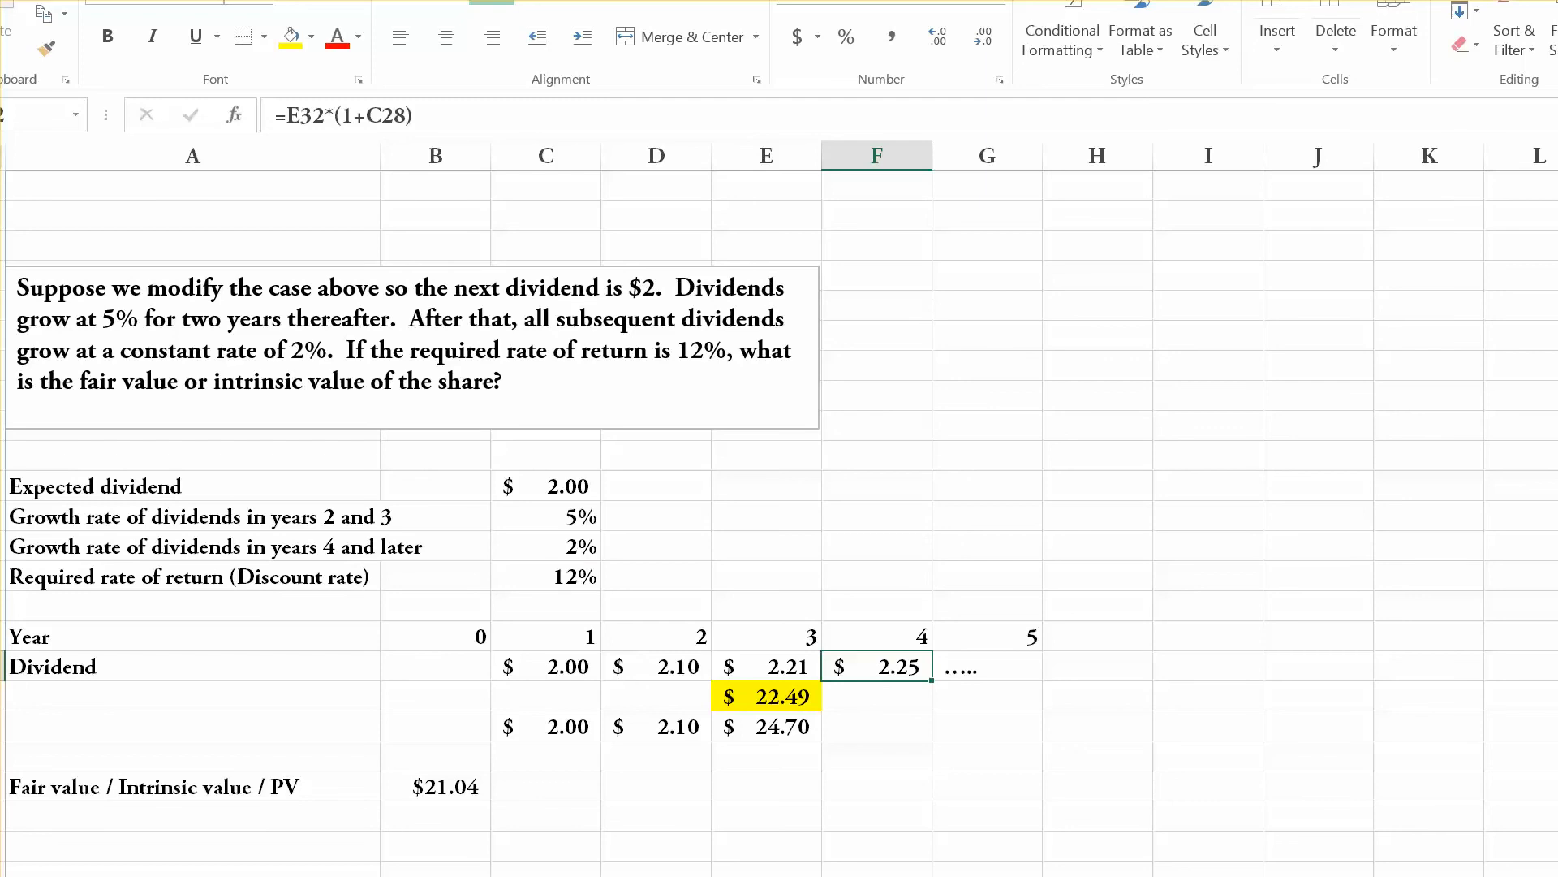
click(766, 697)
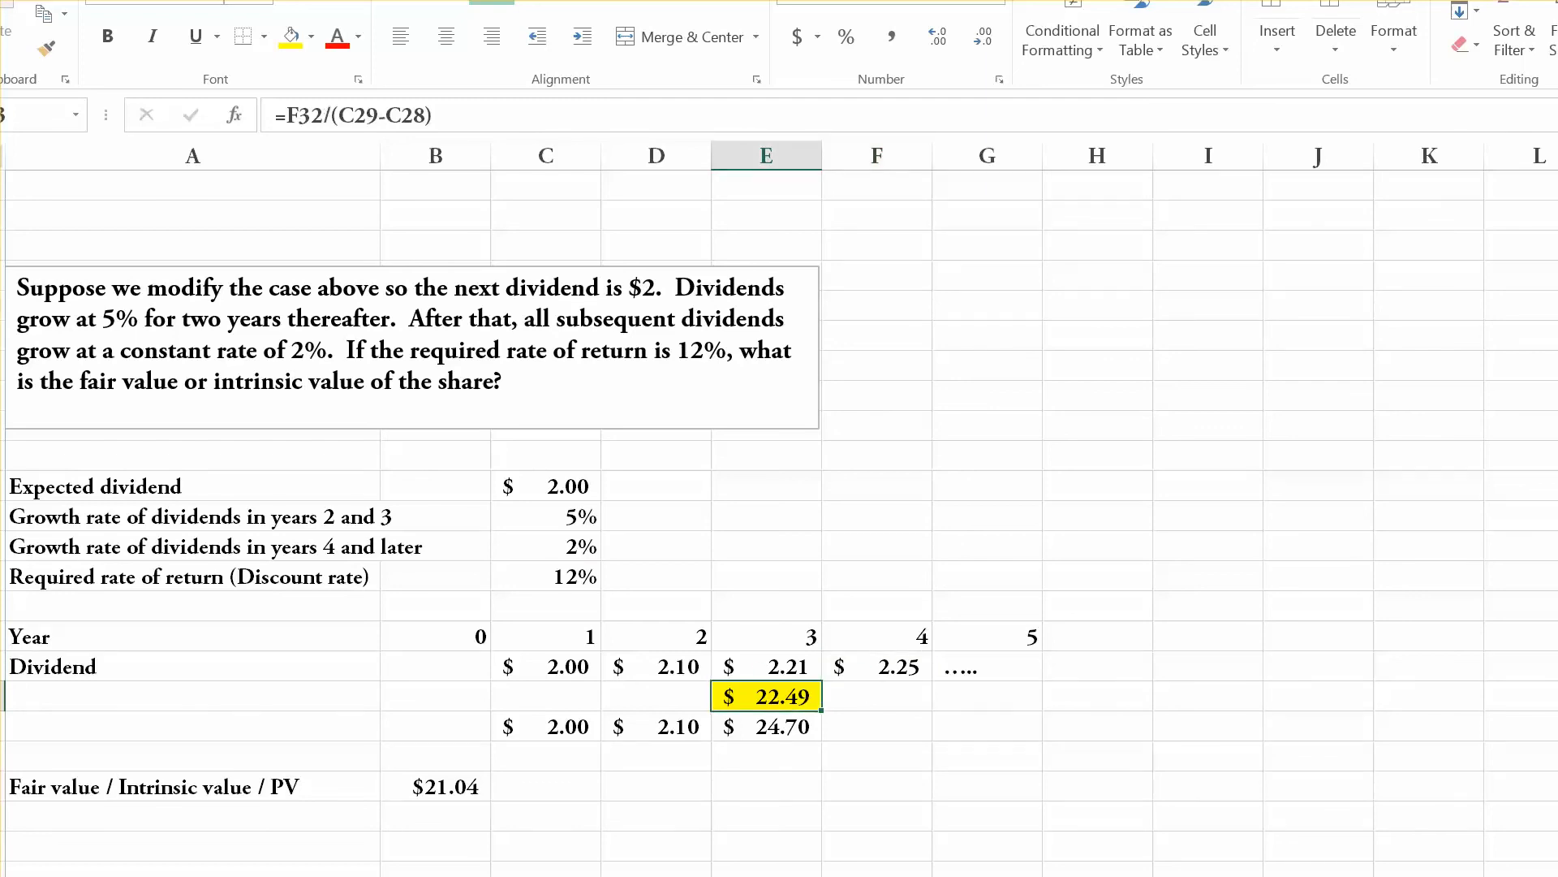
click(436, 787)
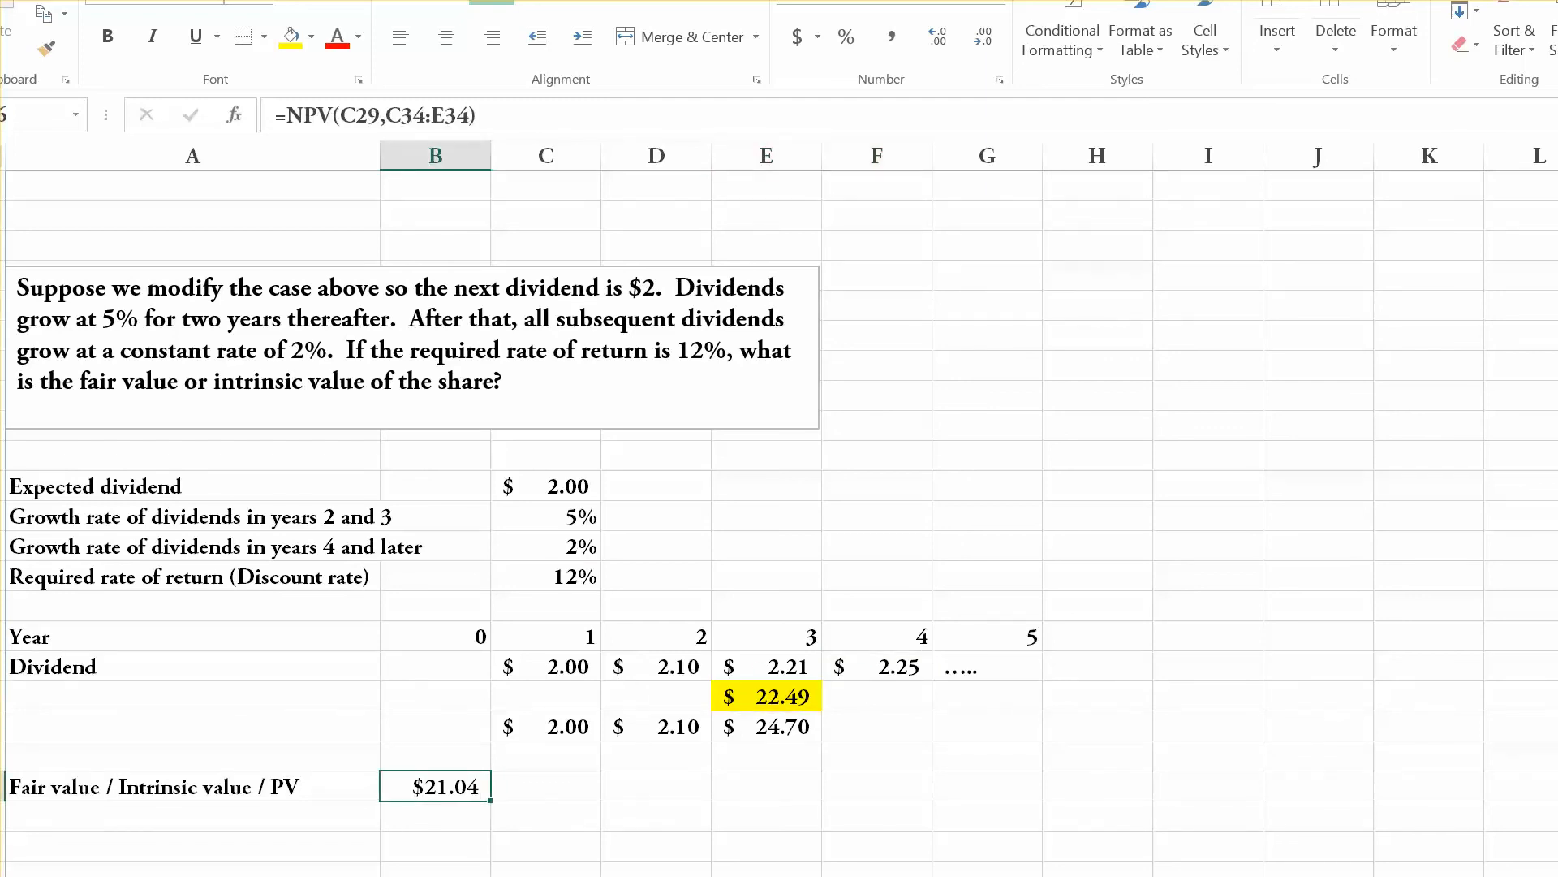